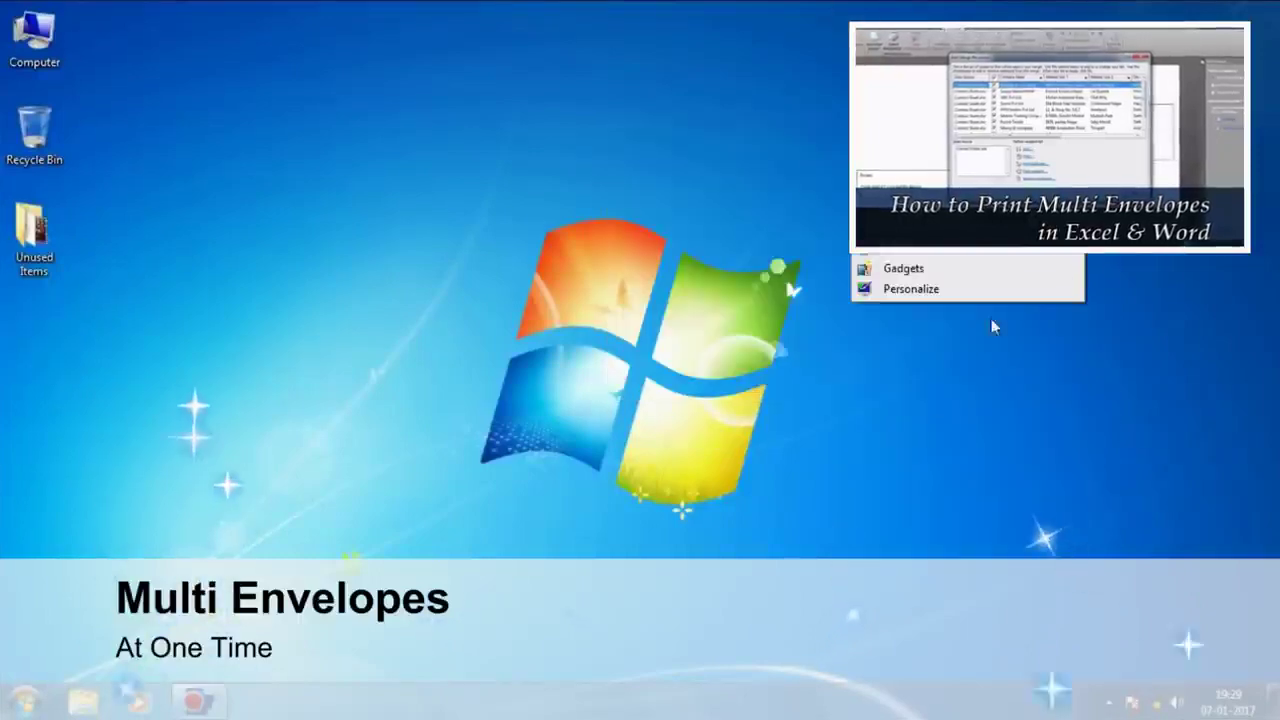
# Step: Add a new Excel worksheet to the desktop, rename it Contact Sheet, and open it
pyautogui.moveTo(900, 220)
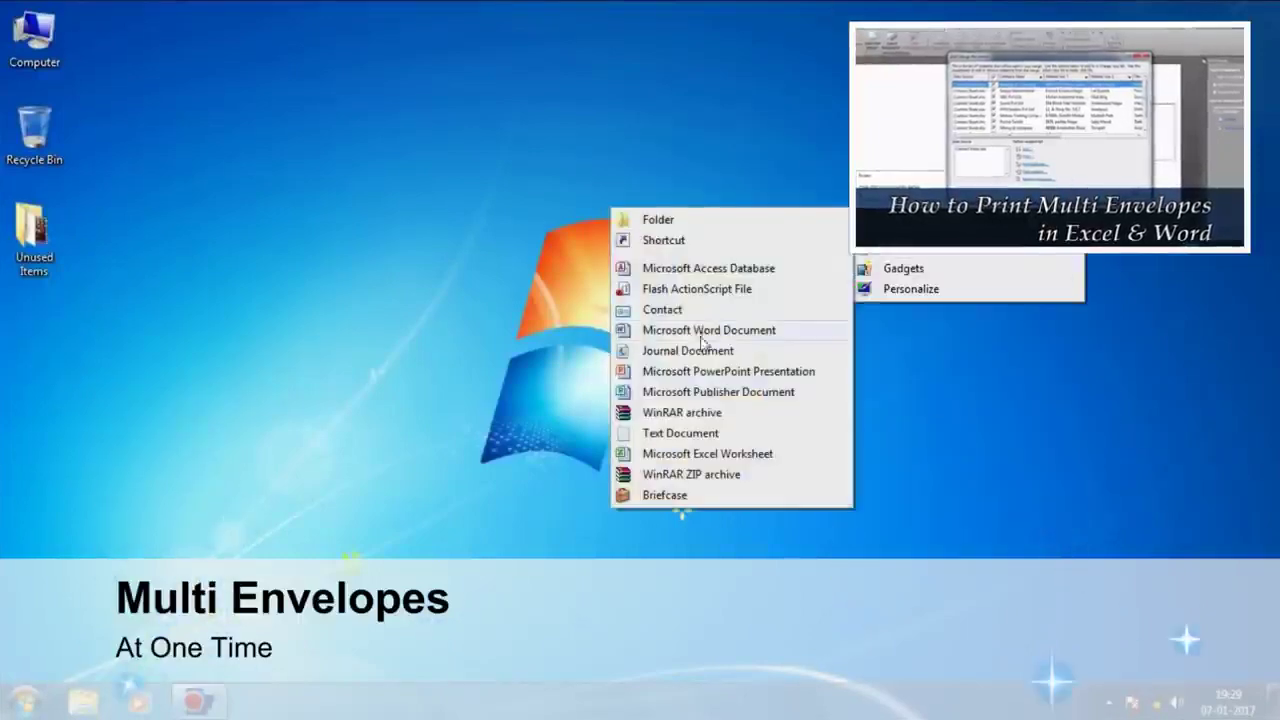
pyautogui.click(688, 455)
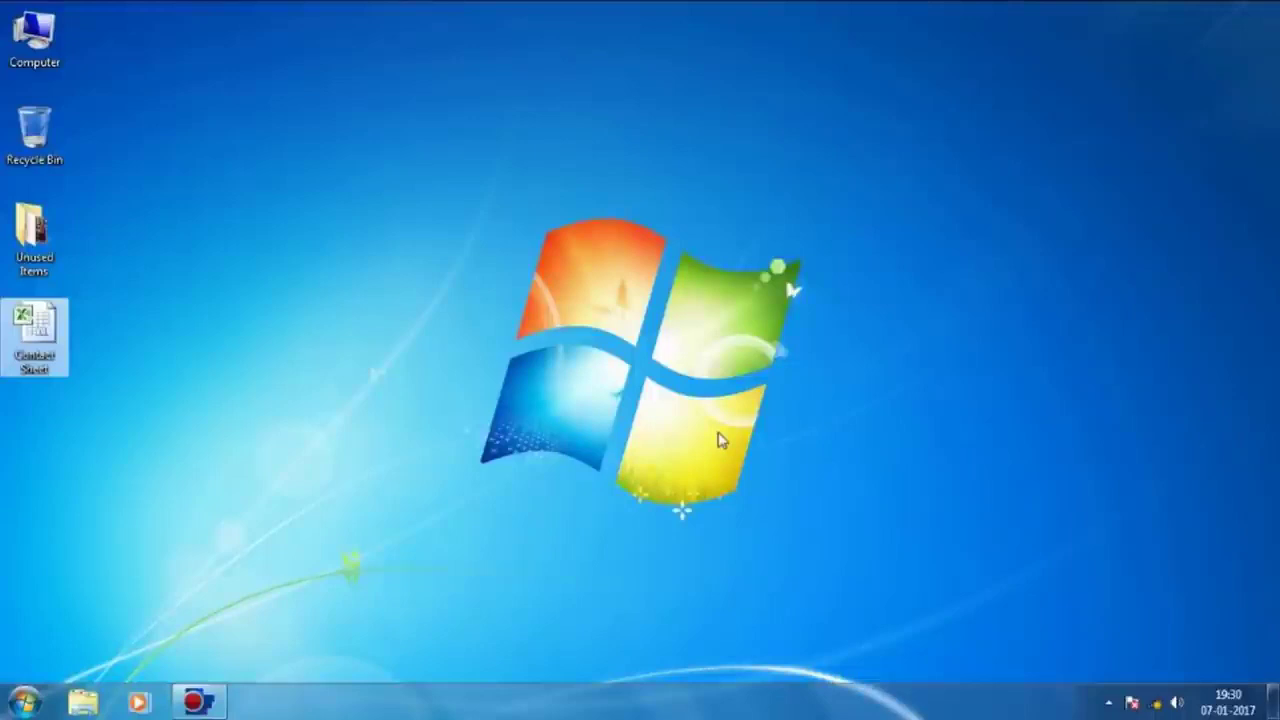
pyautogui.press('F2')
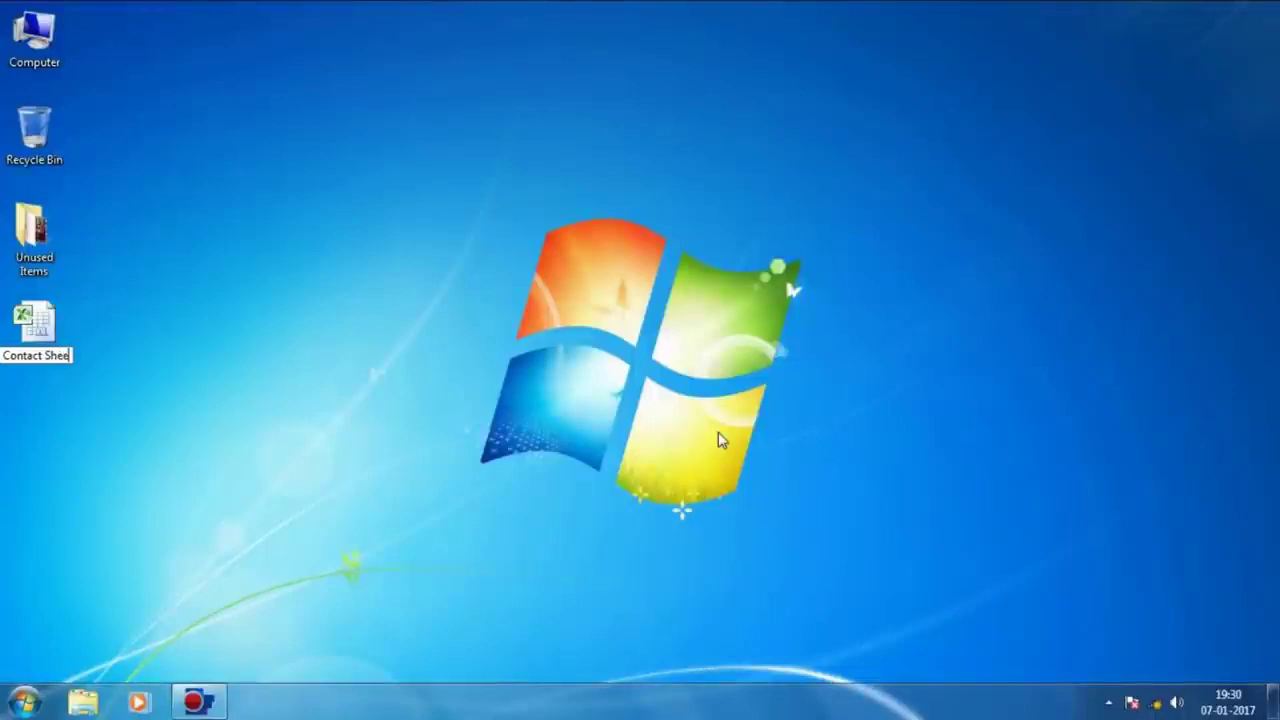
pyautogui.write('t')
pyautogui.press('Return')
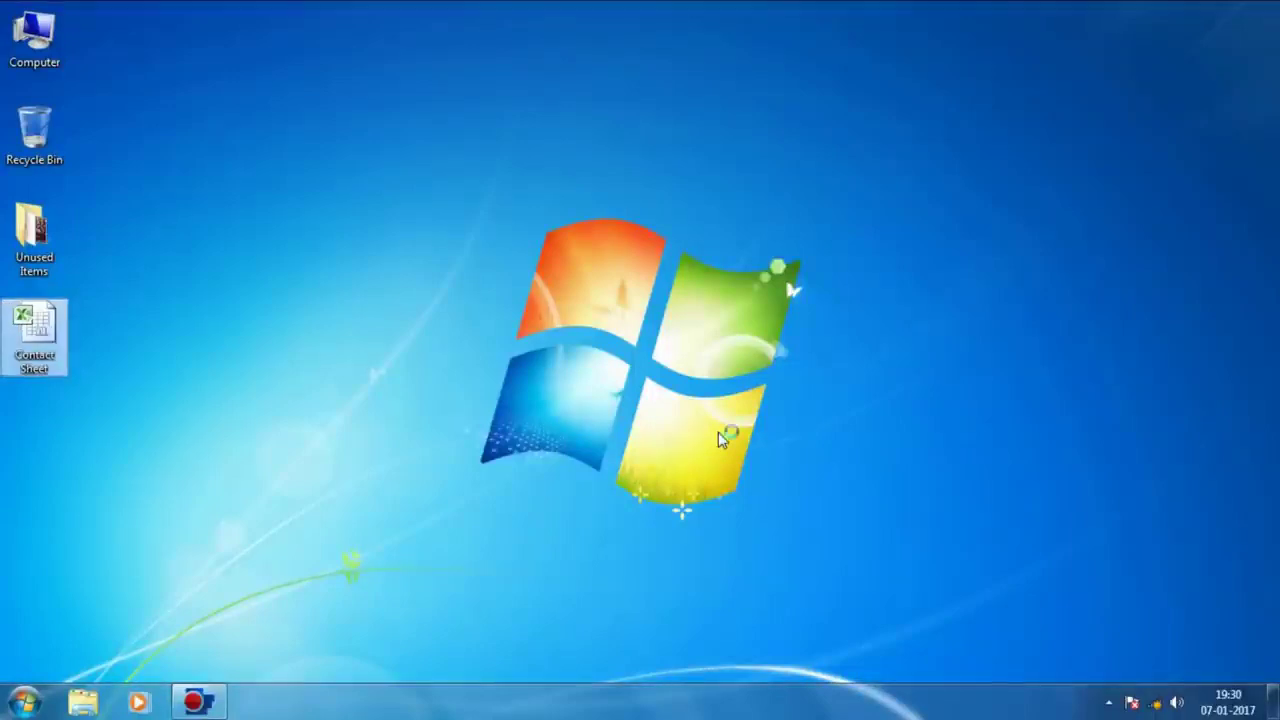
pyautogui.doubleClick(60, 358)
# Step: Open the Contact Sheet workbook in Excel
pyautogui.rightClick(36, 340)
pyautogui.click(130, 264)
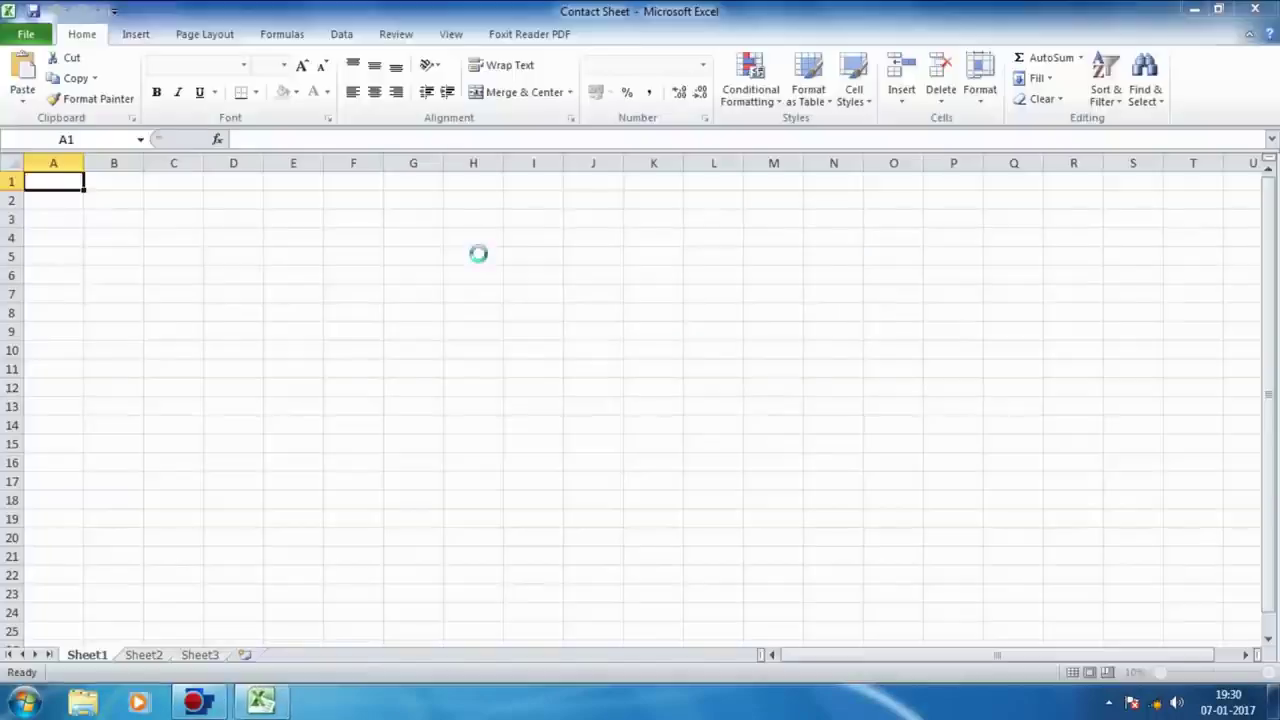
pyautogui.click(414, 330)
pyautogui.click(320, 255)
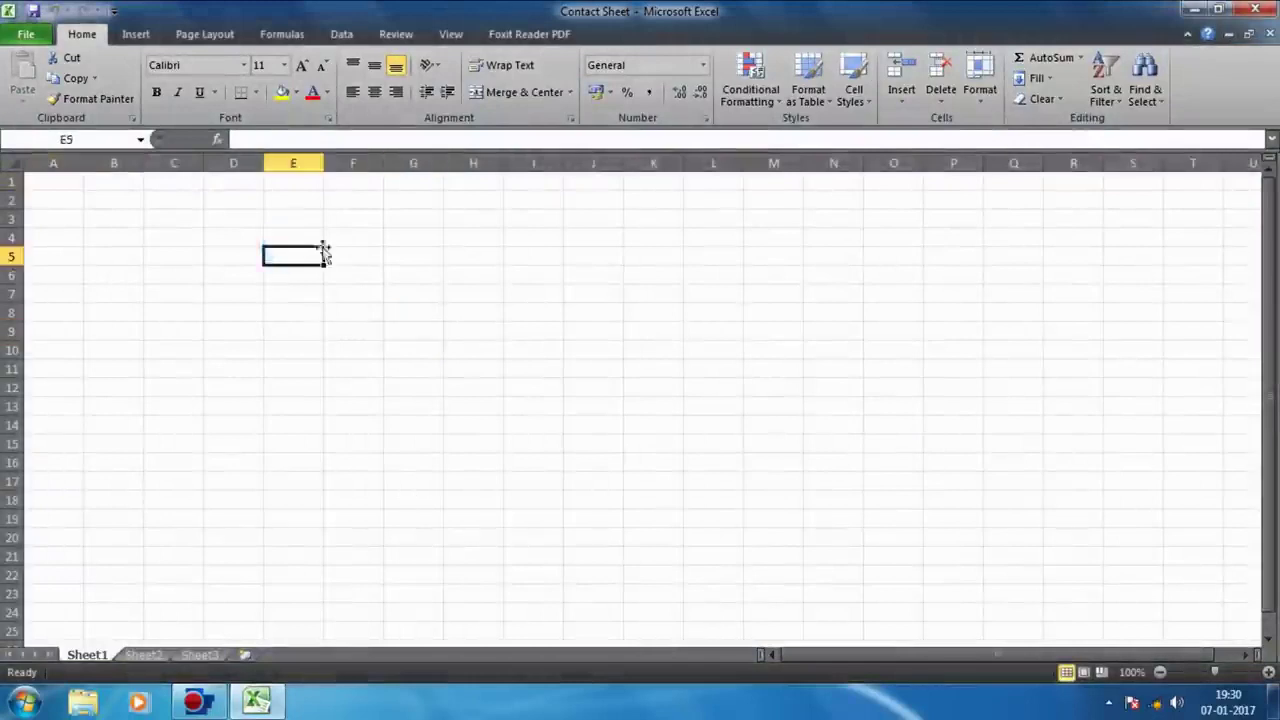
pyautogui.moveTo(78, 177); pyautogui.dragTo(315, 309)
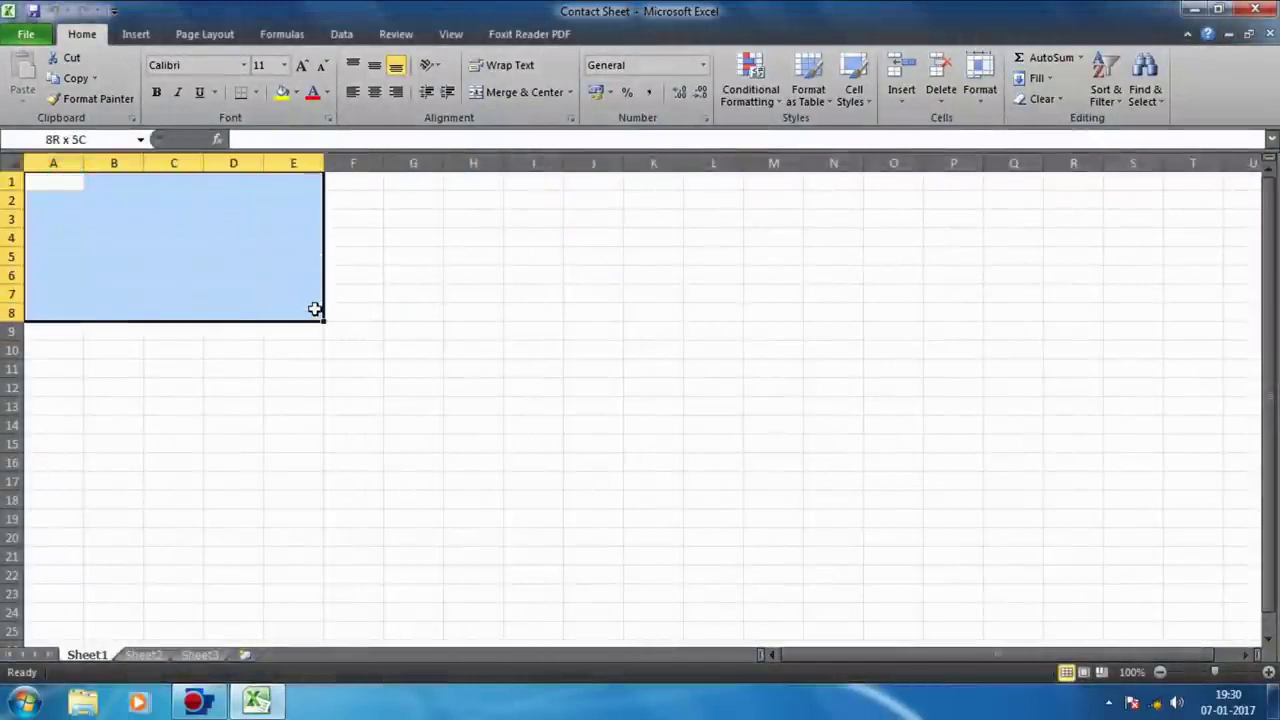
# Step: Enter row 1 headers from Company Name to Contect no. and AutoFit columns A through H
pyautogui.click(71, 180)
pyautogui.write('Com')
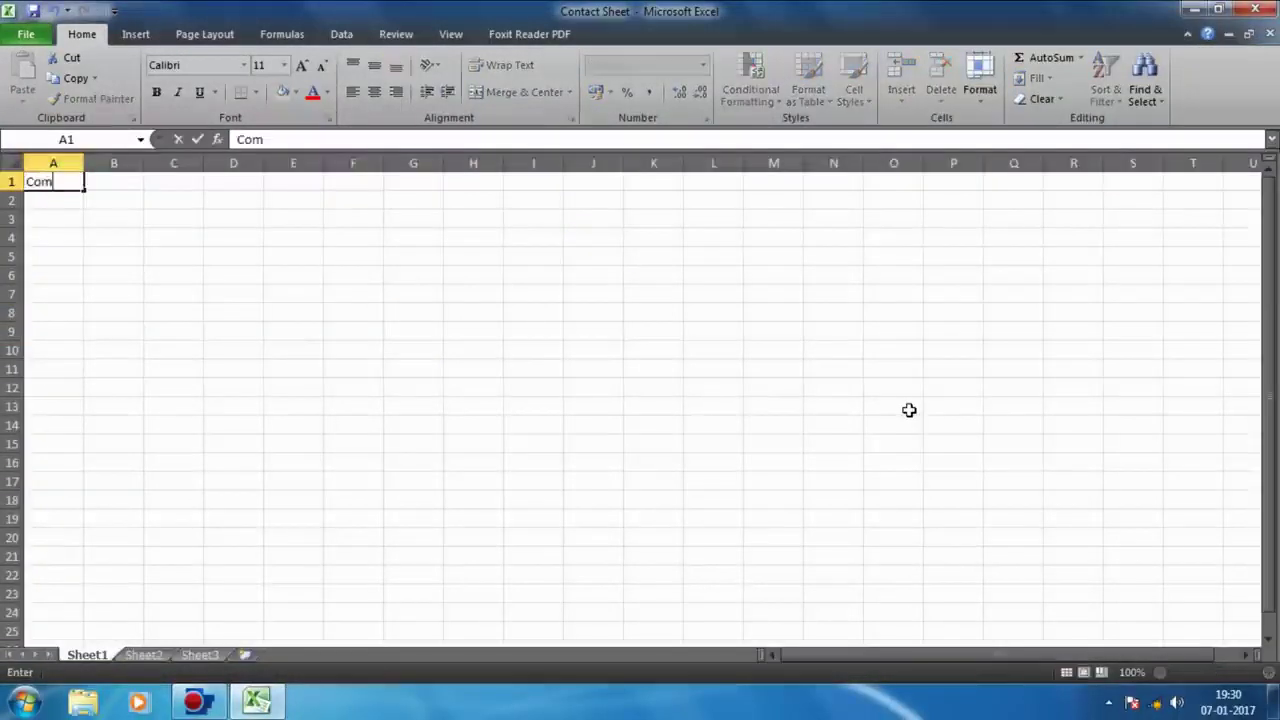
pyautogui.write('pany Name')
pyautogui.press('Tab')
pyautogui.write('A')
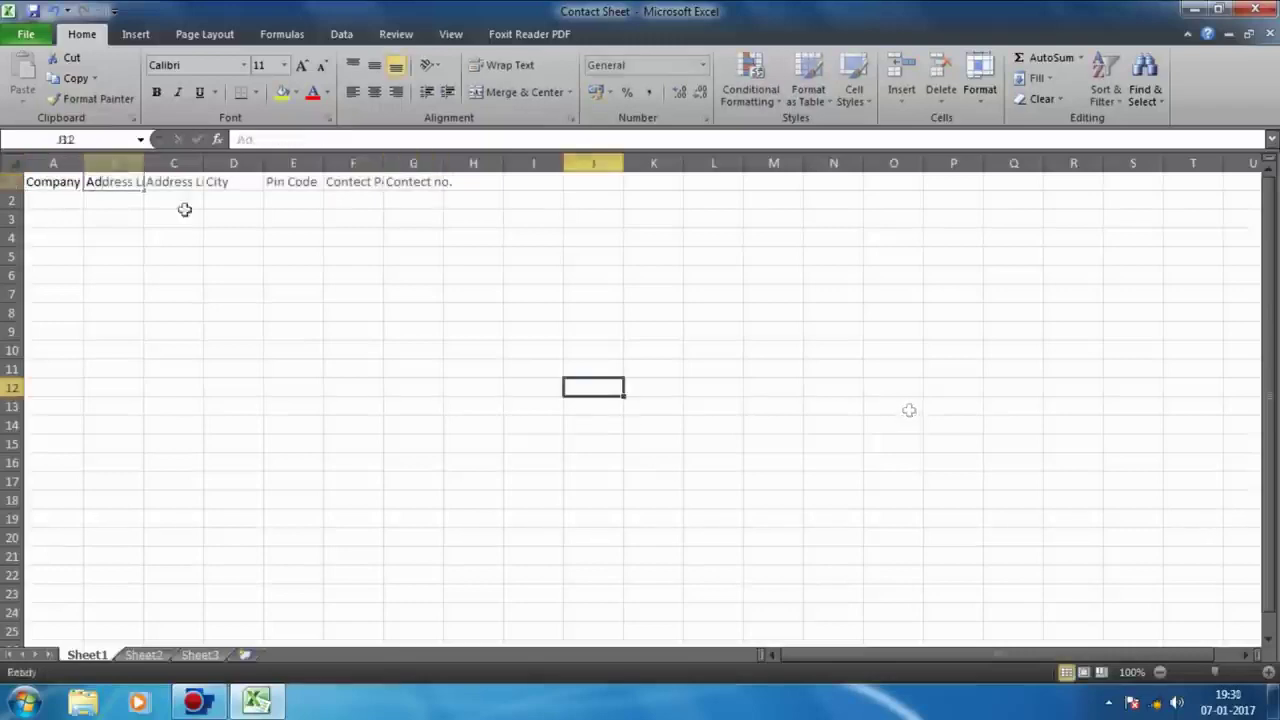
pyautogui.click(69, 163)
pyautogui.moveTo(69, 163); pyautogui.dragTo(480, 163)
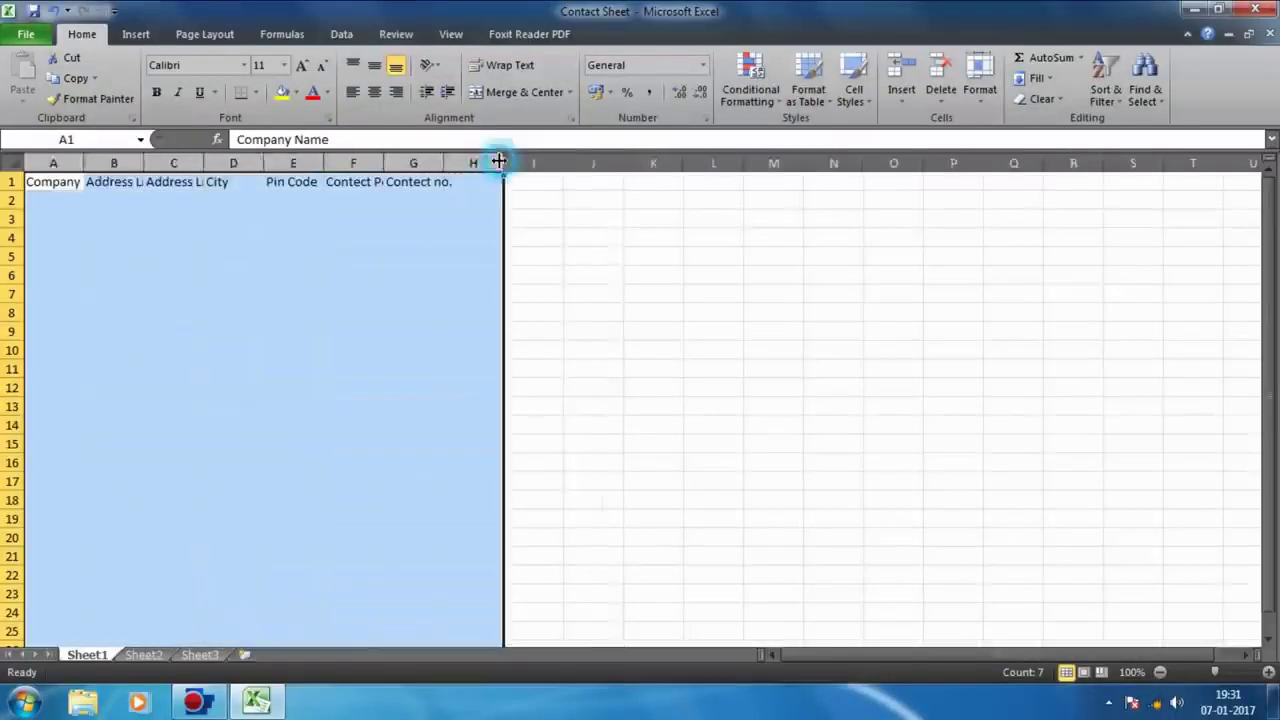
pyautogui.doubleClick(501, 163)
pyautogui.click(830, 331)
# Step: Make headers A1:G1 larger and bold with a light-blue fill, then AutoFit columns A–G
pyautogui.moveTo(95, 182); pyautogui.dragTo(545, 182)
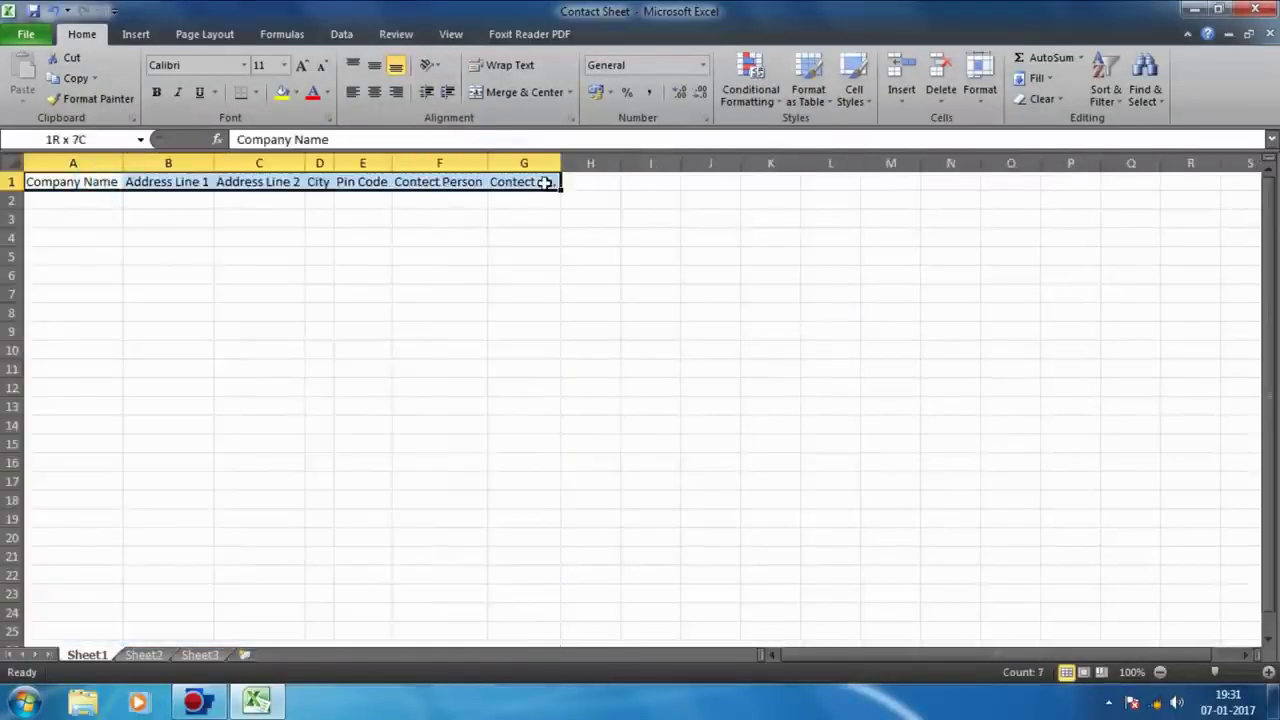
pyautogui.click(302, 65)
pyautogui.click(302, 66)
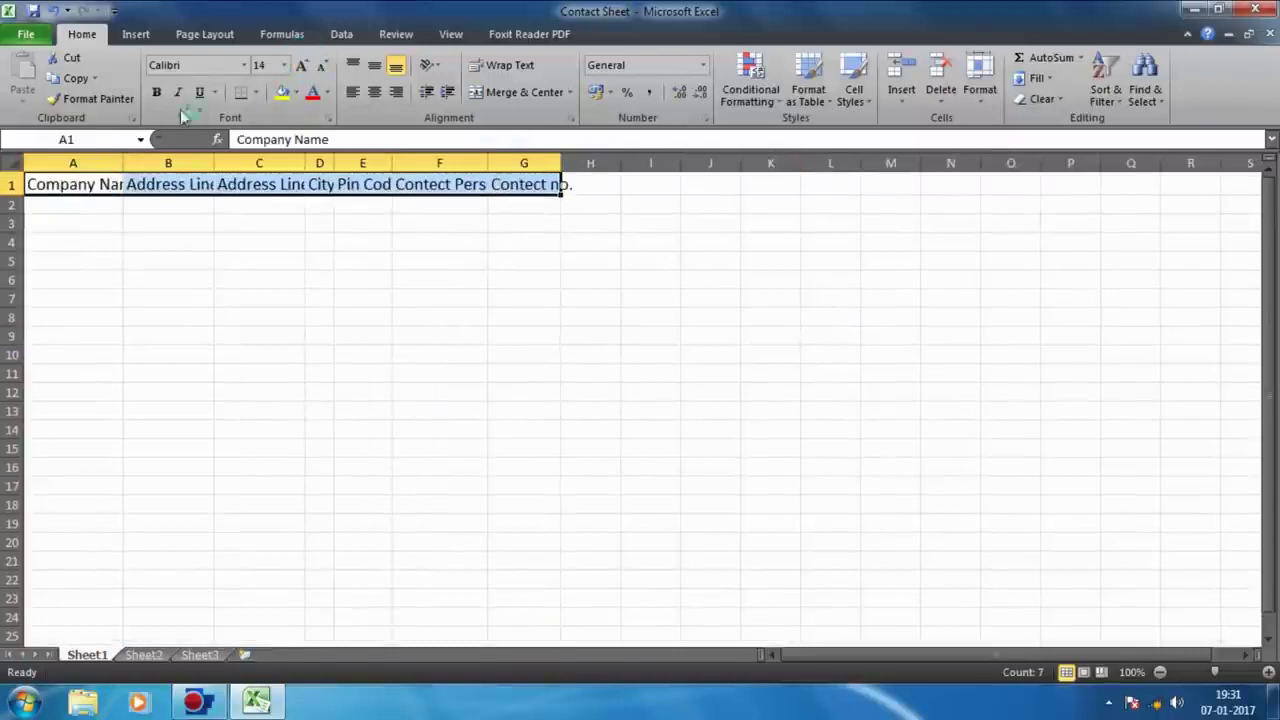
pyautogui.click(156, 91)
pyautogui.click(296, 92)
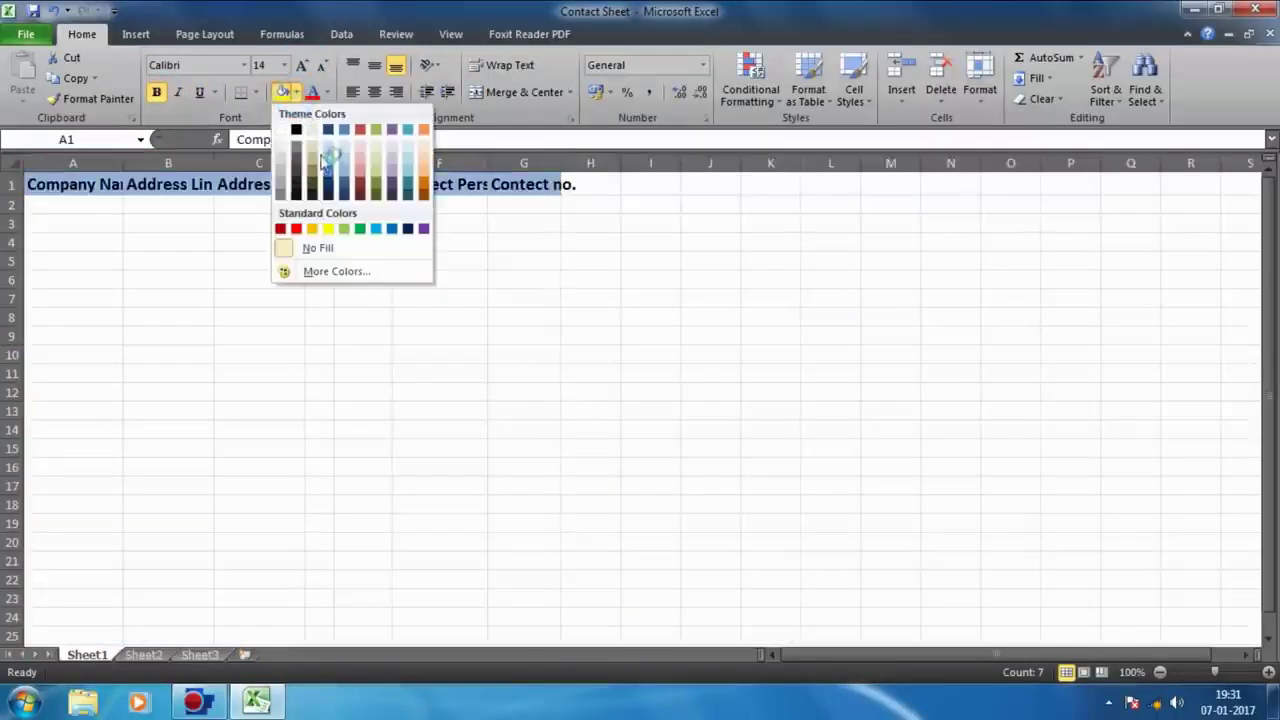
pyautogui.click(329, 155)
pyautogui.click(363, 316)
pyautogui.moveTo(72, 163); pyautogui.dragTo(545, 163)
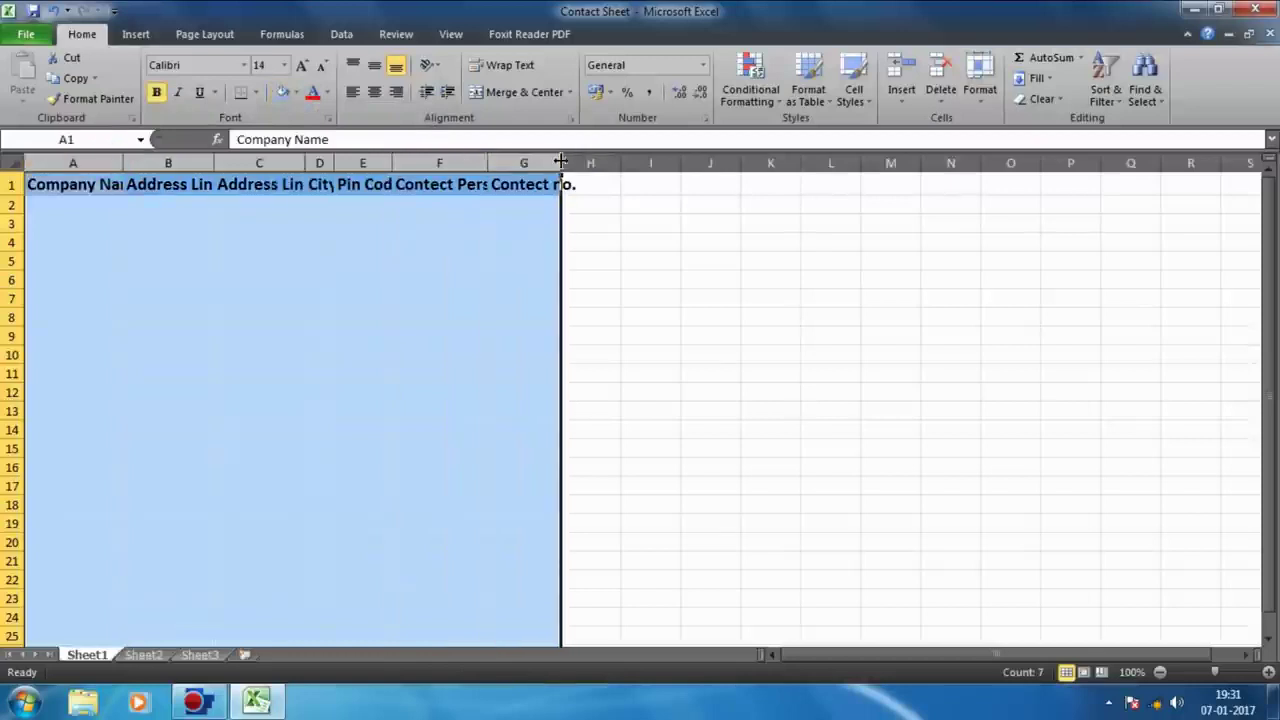
pyautogui.doubleClick(557, 163)
pyautogui.click(787, 250)
# Step: Apply All Borders to the table range A1:G11
pyautogui.moveTo(129, 183); pyautogui.dragTo(678, 384)
pyautogui.click(256, 92)
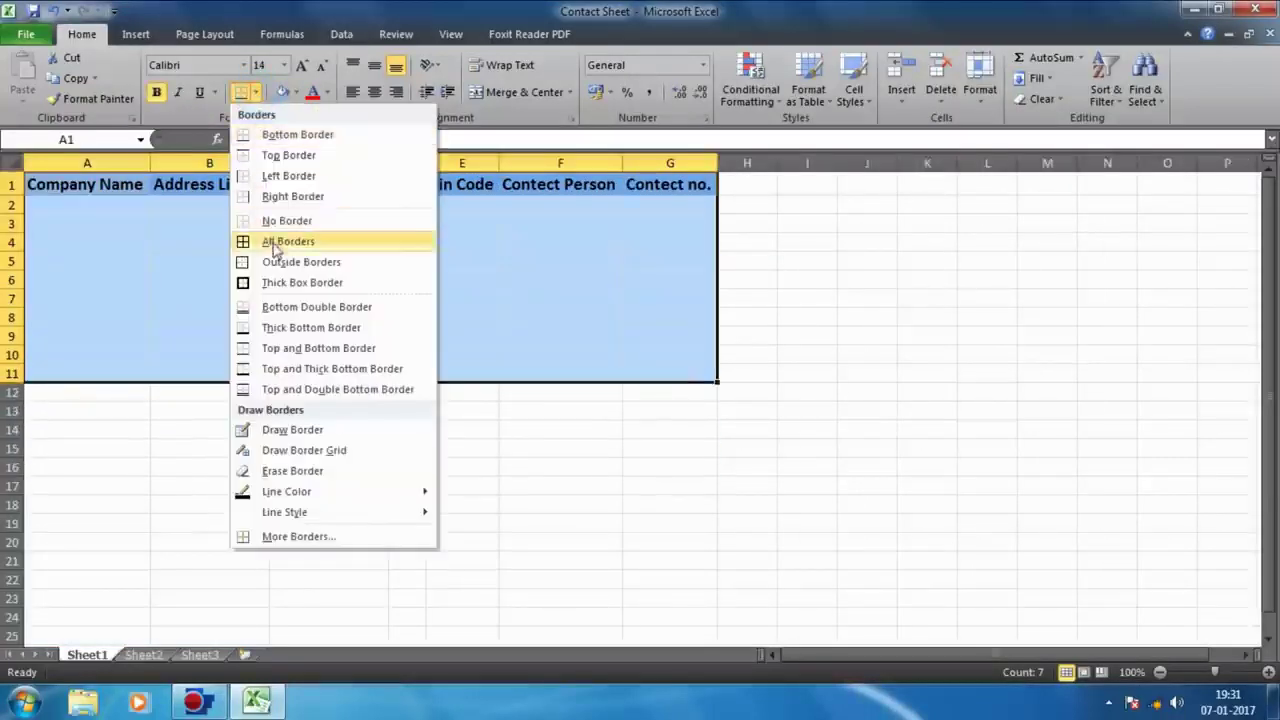
pyautogui.click(240, 241)
pyautogui.click(820, 340)
pyautogui.click(927, 372)
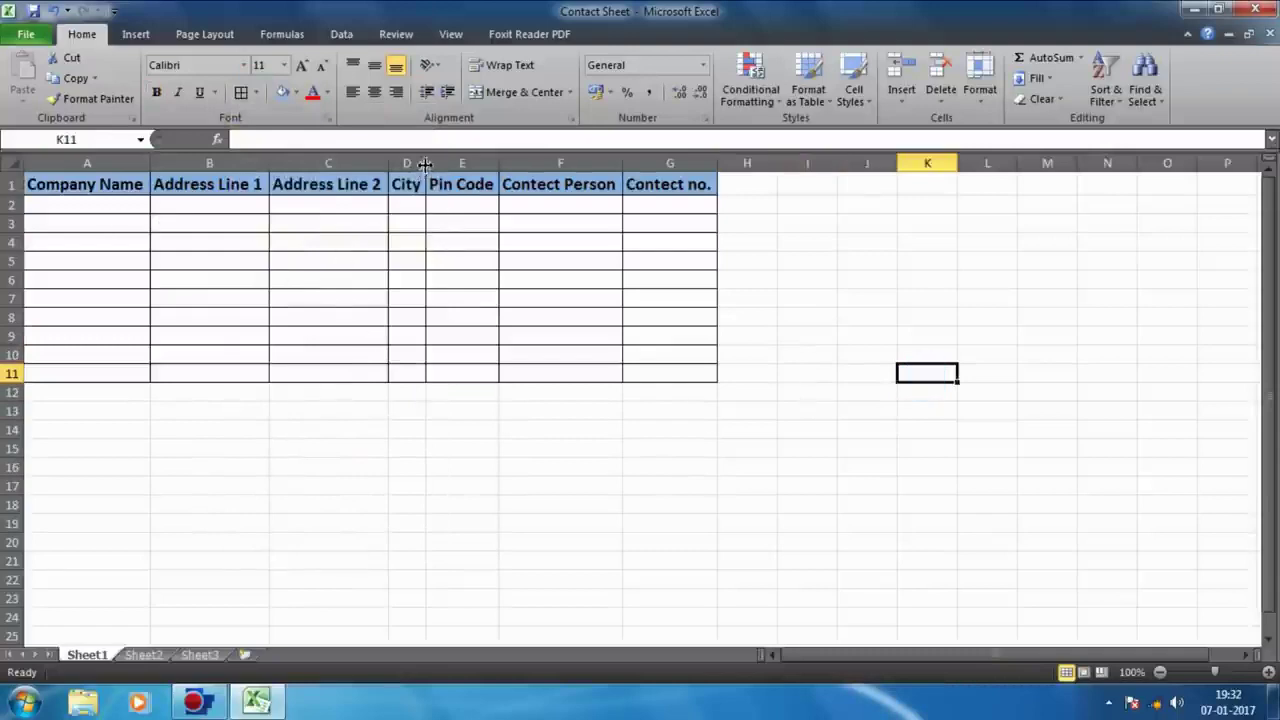
# Step: Widen column D, centre columns A through G, and widen column A
pyautogui.moveTo(424, 163); pyautogui.dragTo(508, 163)
pyautogui.click(751, 243)
pyautogui.moveTo(86, 163); pyautogui.dragTo(741, 160)
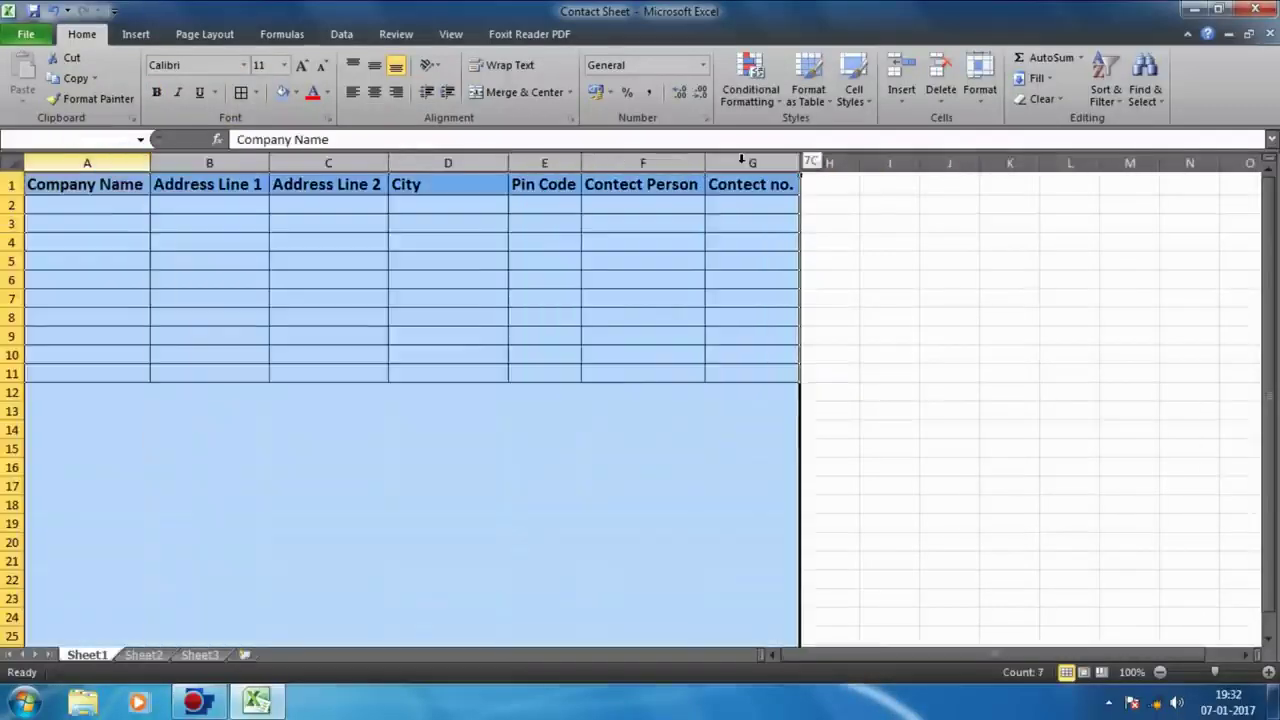
pyautogui.click(374, 92)
pyautogui.click(374, 223)
pyautogui.click(110, 203)
pyautogui.moveTo(150, 162); pyautogui.dragTo(204, 161)
# Step: Type the company names, such as Sanjay International, into column A from A2
pyautogui.click(383, 486)
pyautogui.click(173, 207)
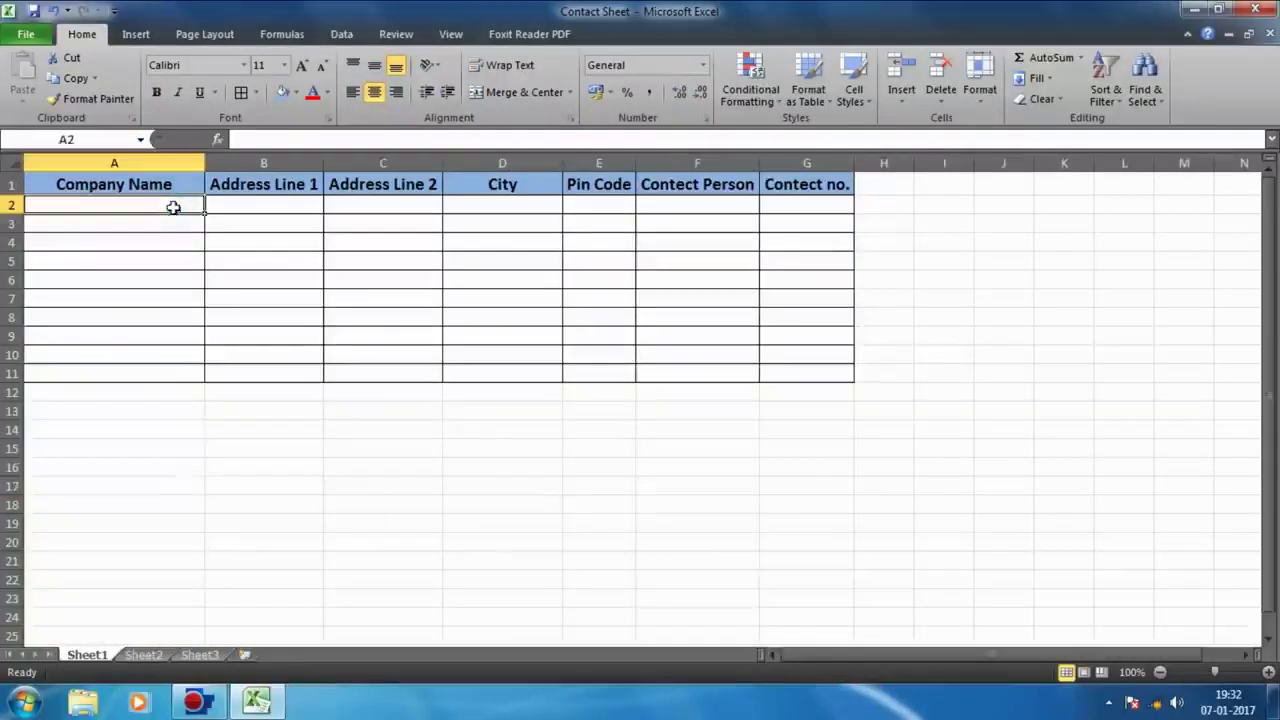
pyautogui.write('Mukesh & Company')
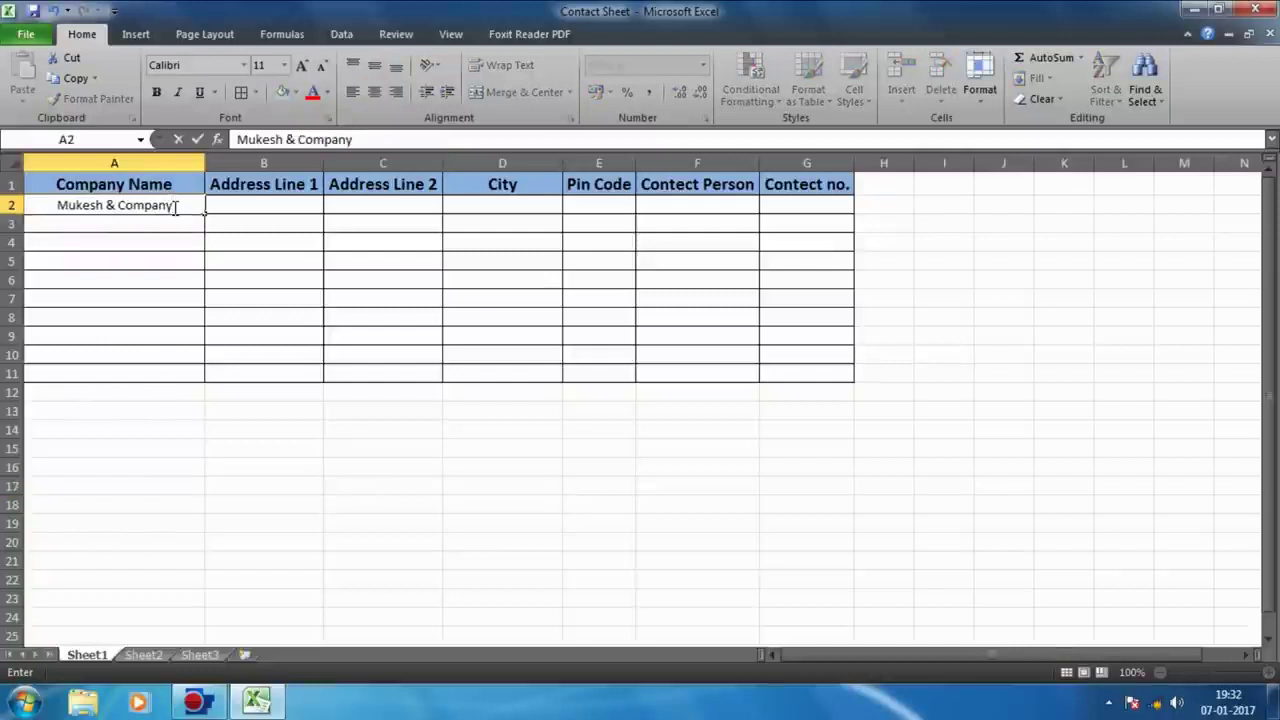
pyautogui.press('Return')
pyautogui.write('Sanjay Internat')
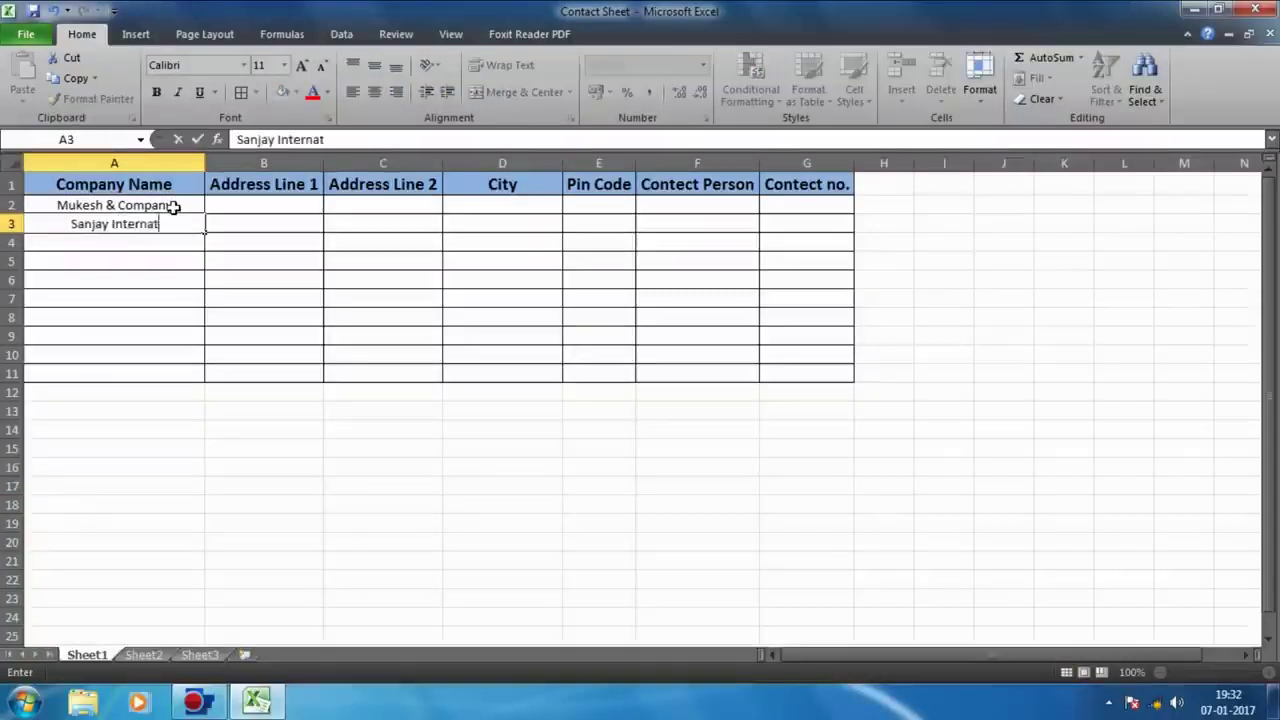
pyautogui.write('ional')
pyautogui.press('Return')
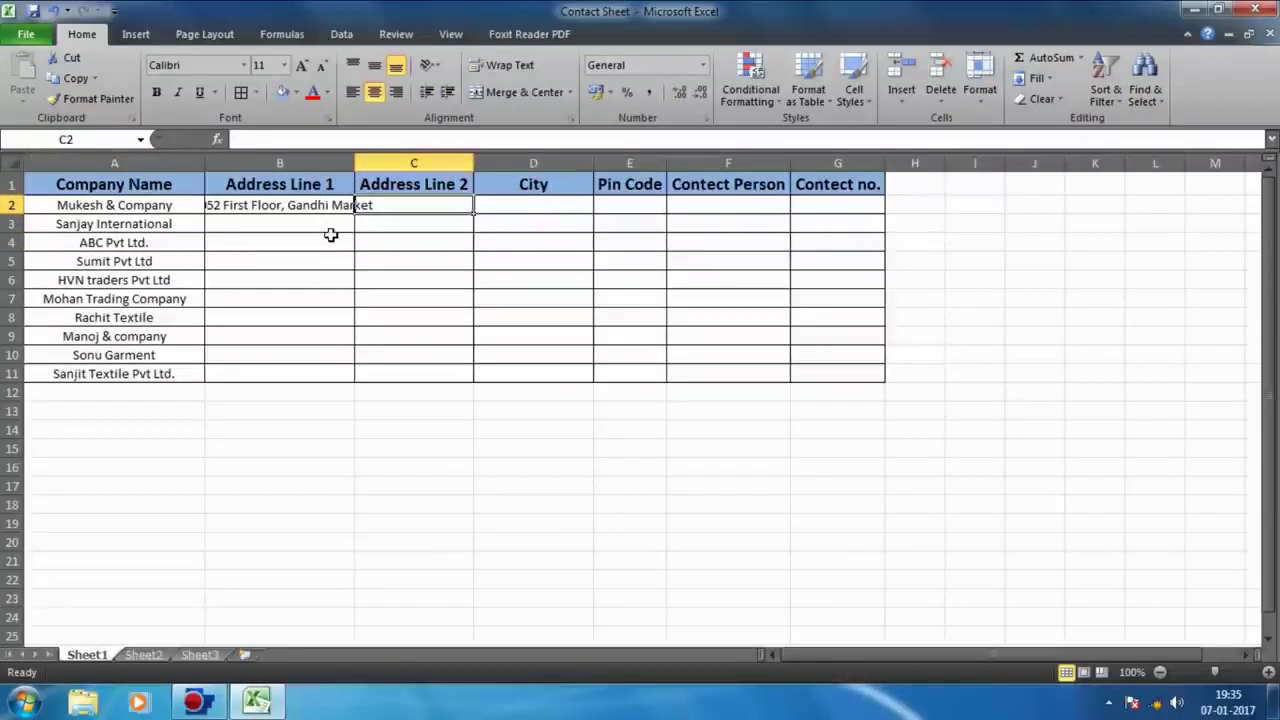
pyautogui.write('Mo')
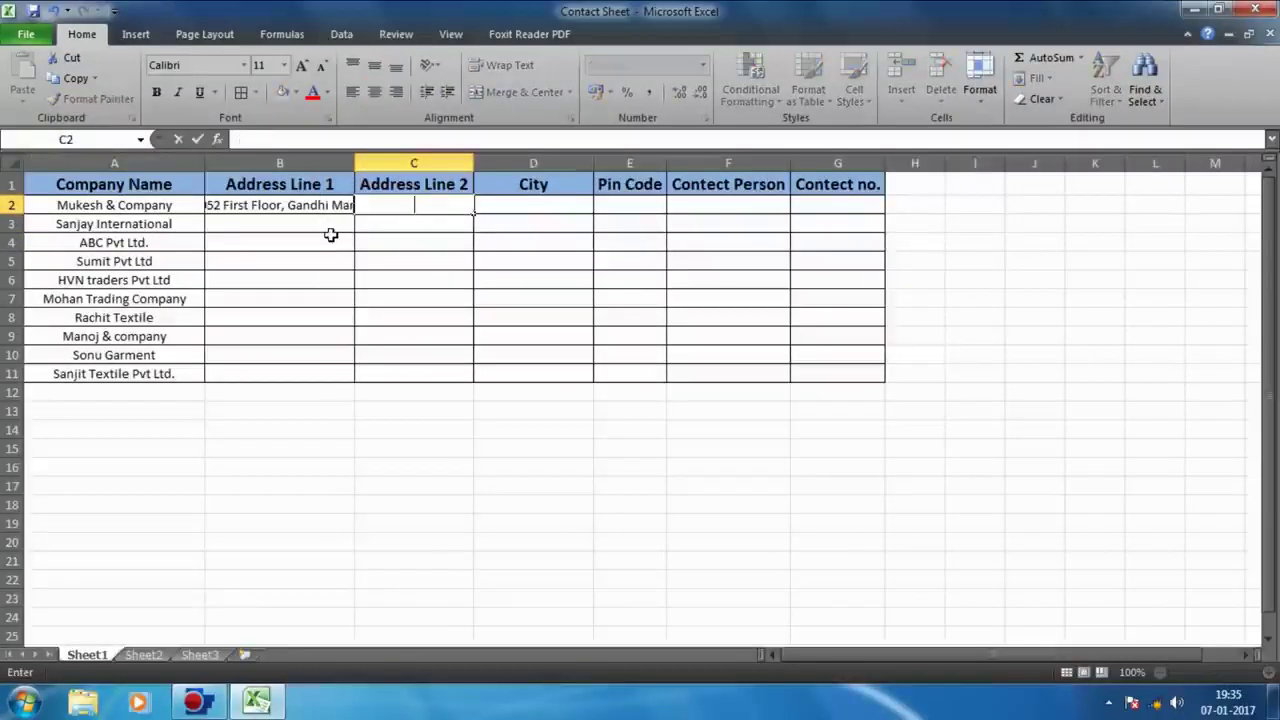
# Step: Fill in addresses, city Noida, pin code 120005 and the contact persons for each row
pyautogui.click(357, 161)
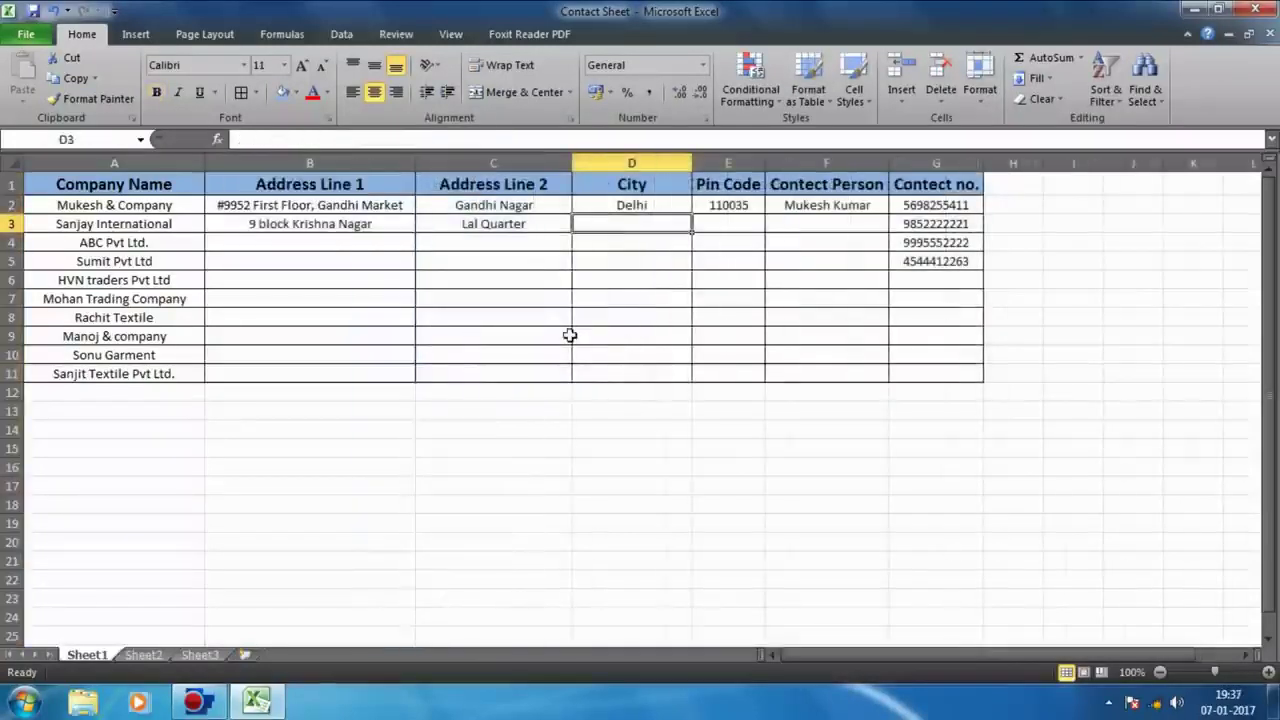
pyautogui.write('Noida')
pyautogui.press('Tab')
pyautogui.write('120005')
pyautogui.press('Return')
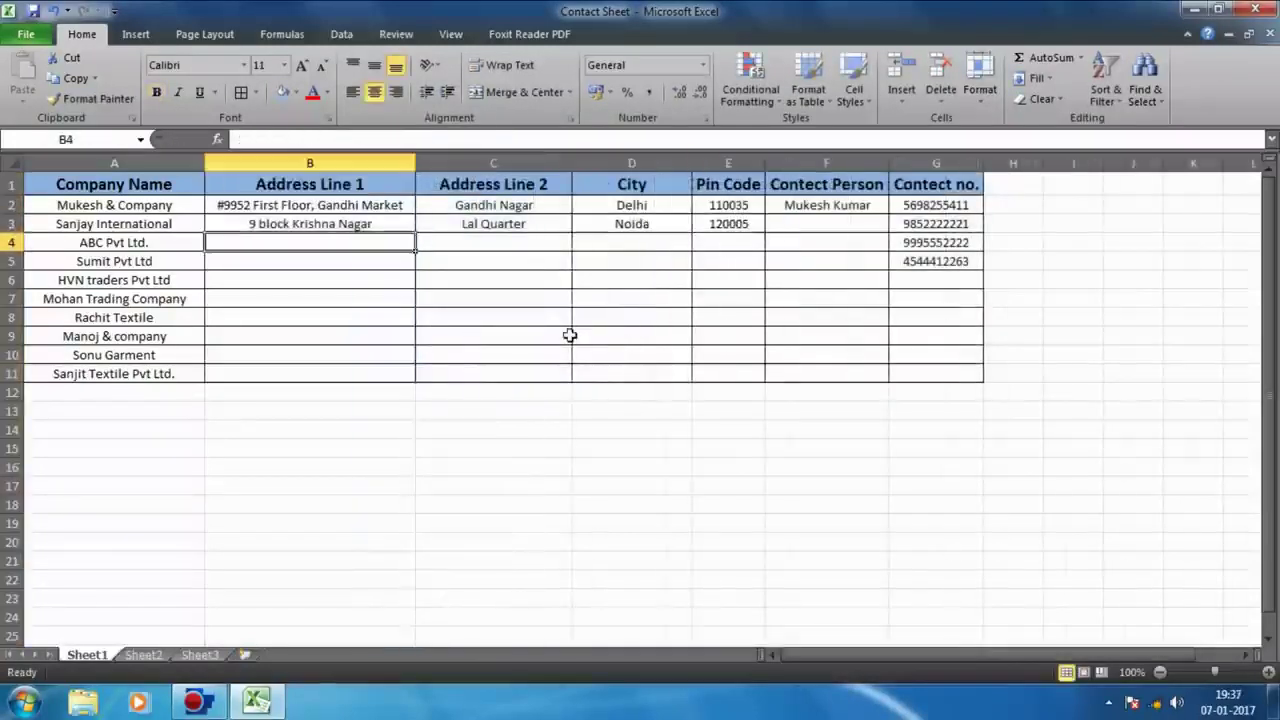
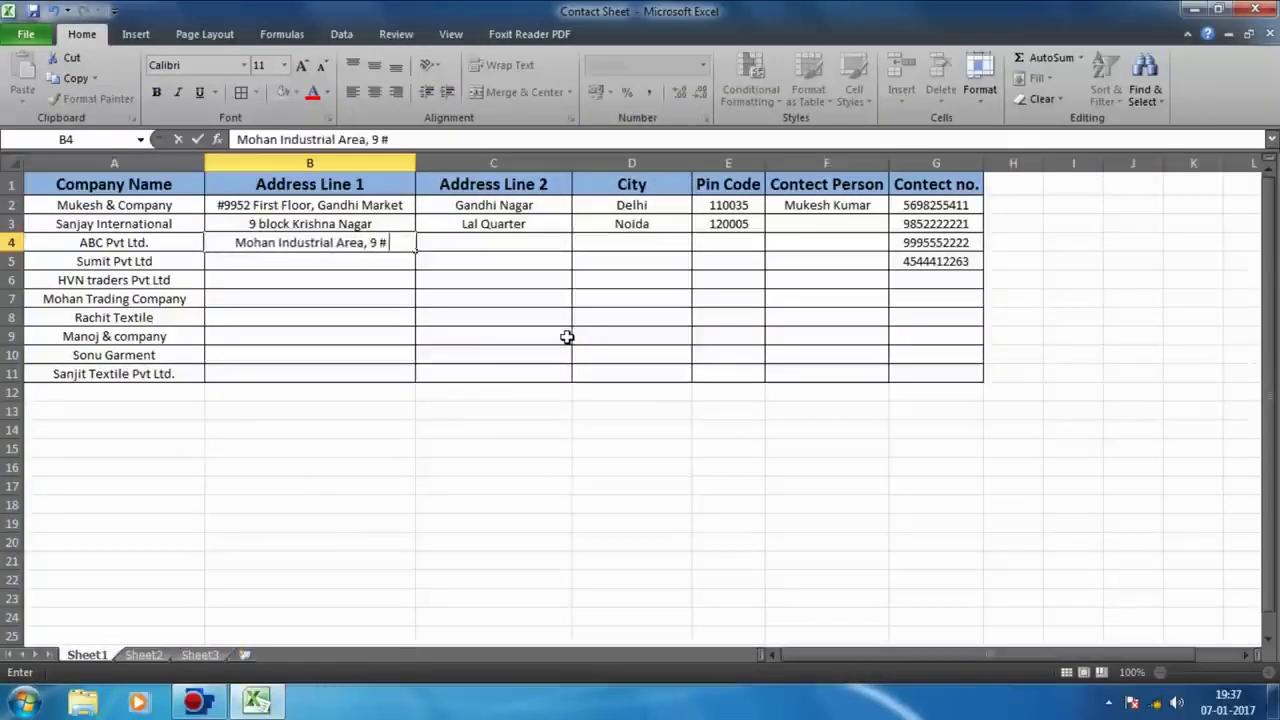
pyautogui.press('Tab')
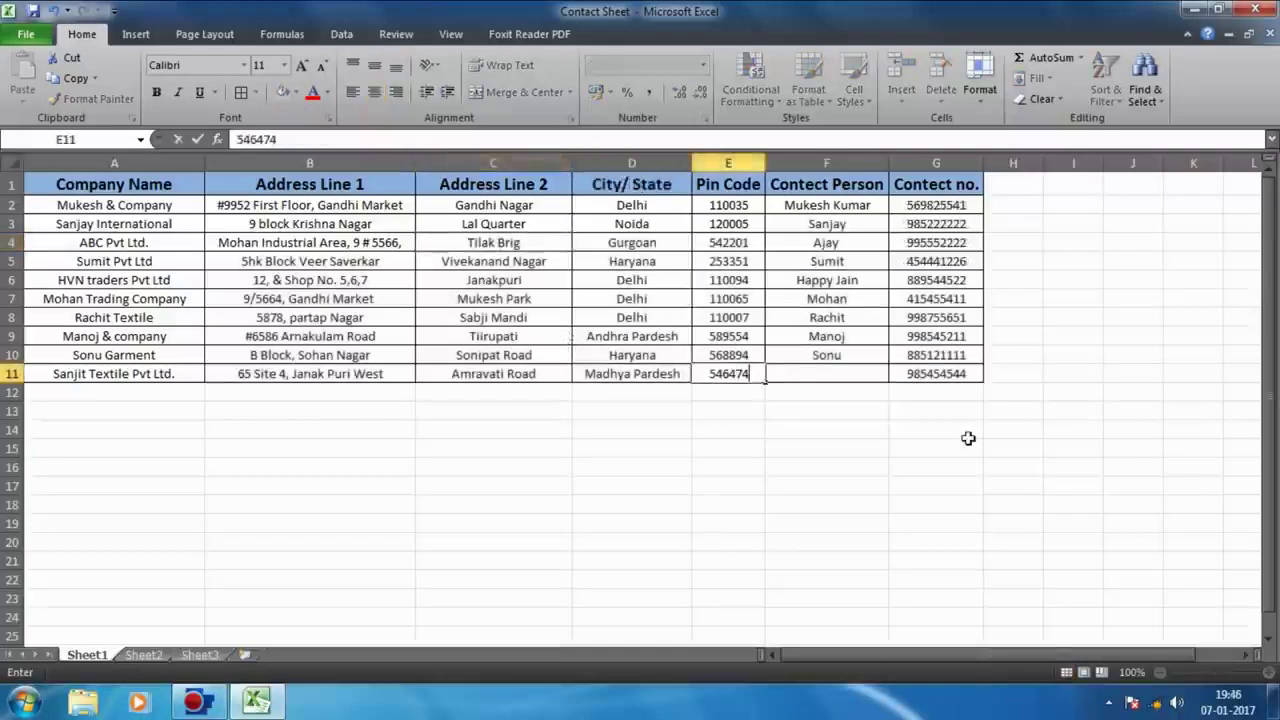
pyautogui.press('Tab')
pyautogui.write('Sanjit')
pyautogui.click(728, 579)
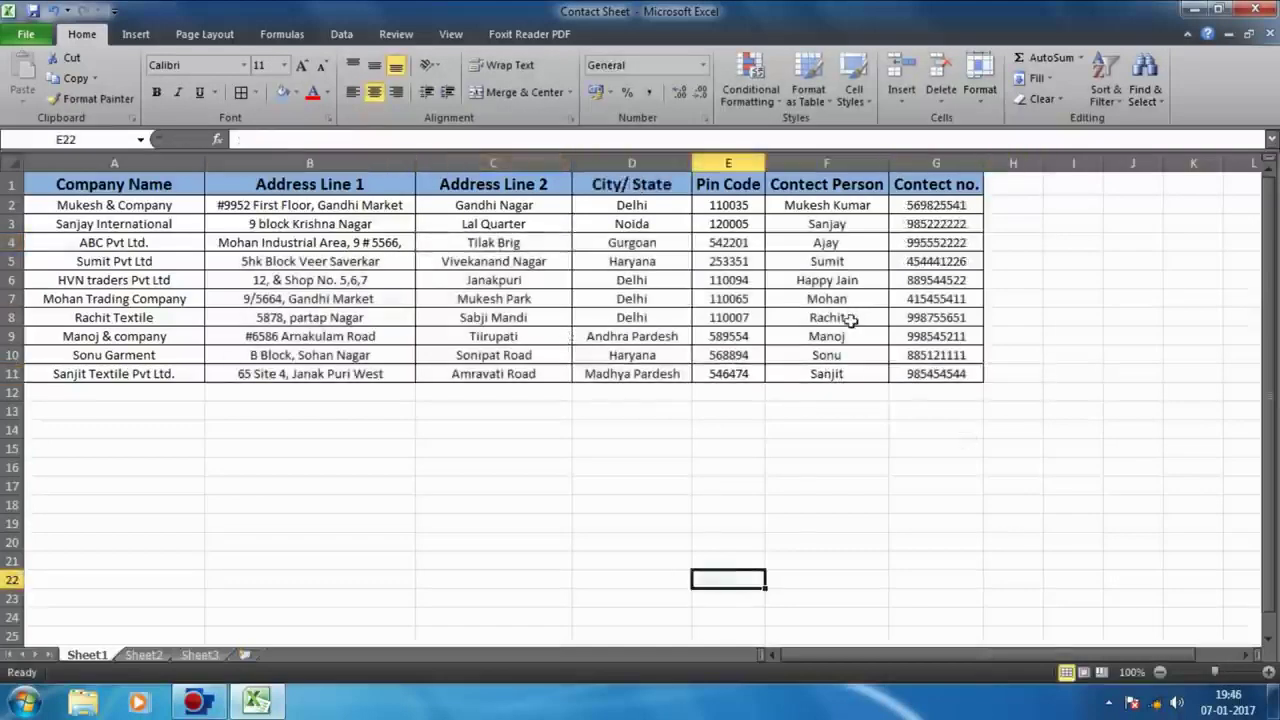
# Step: Save the Contact Sheet workbook and reopen it
pyautogui.click(27, 33)
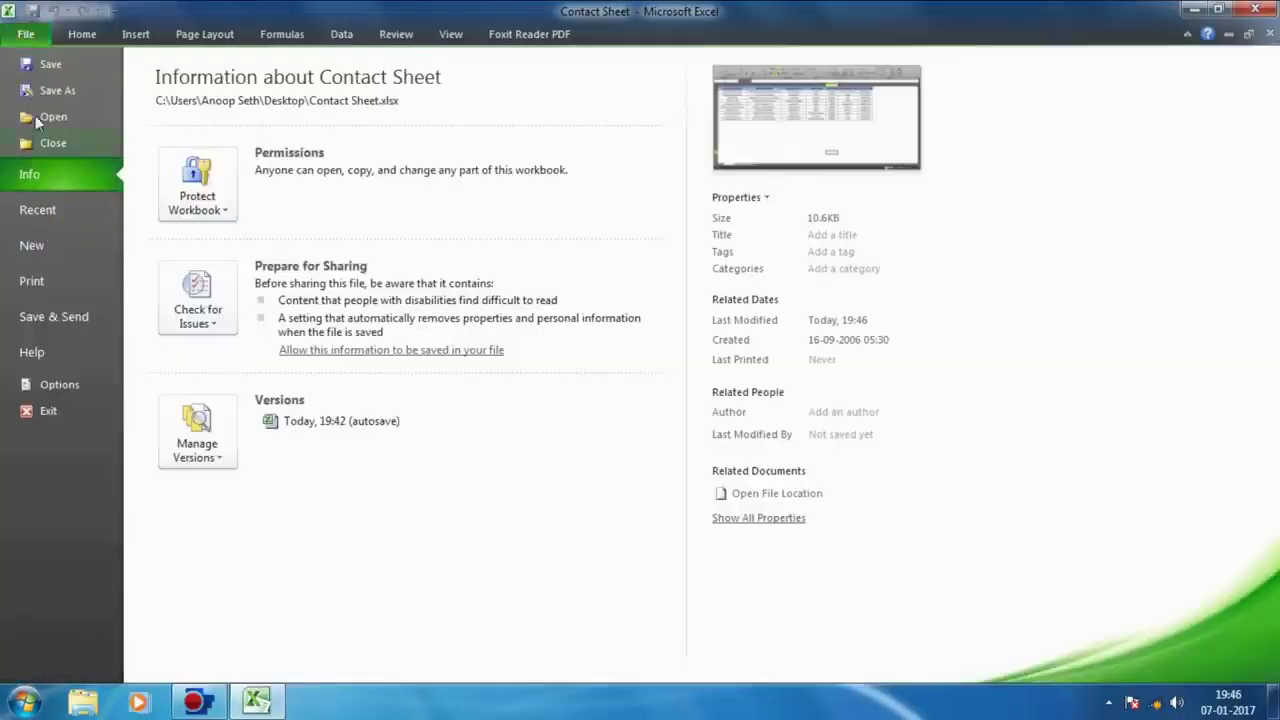
pyautogui.click(66, 70)
pyautogui.click(1256, 9)
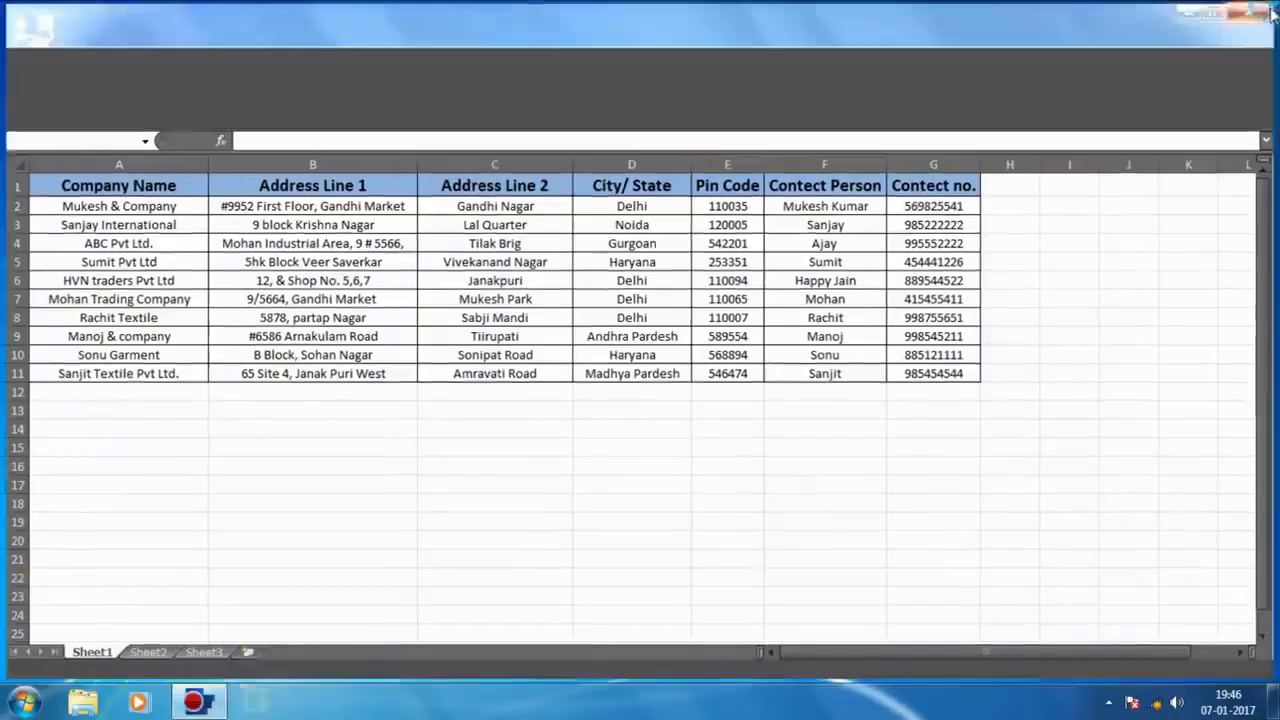
pyautogui.rightClick(47, 340)
pyautogui.click(109, 269)
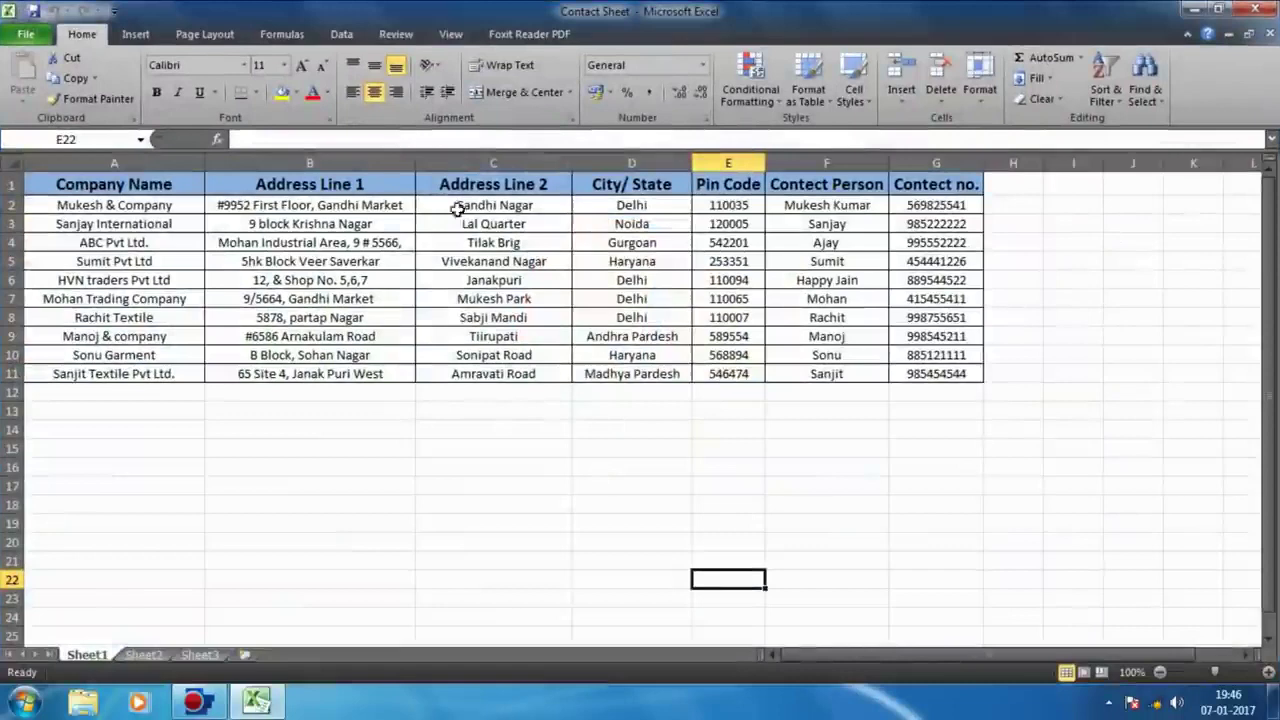
# Step: Left-align the Address Line 1 and Address Line 2 columns and centre their headers
pyautogui.click(229, 164)
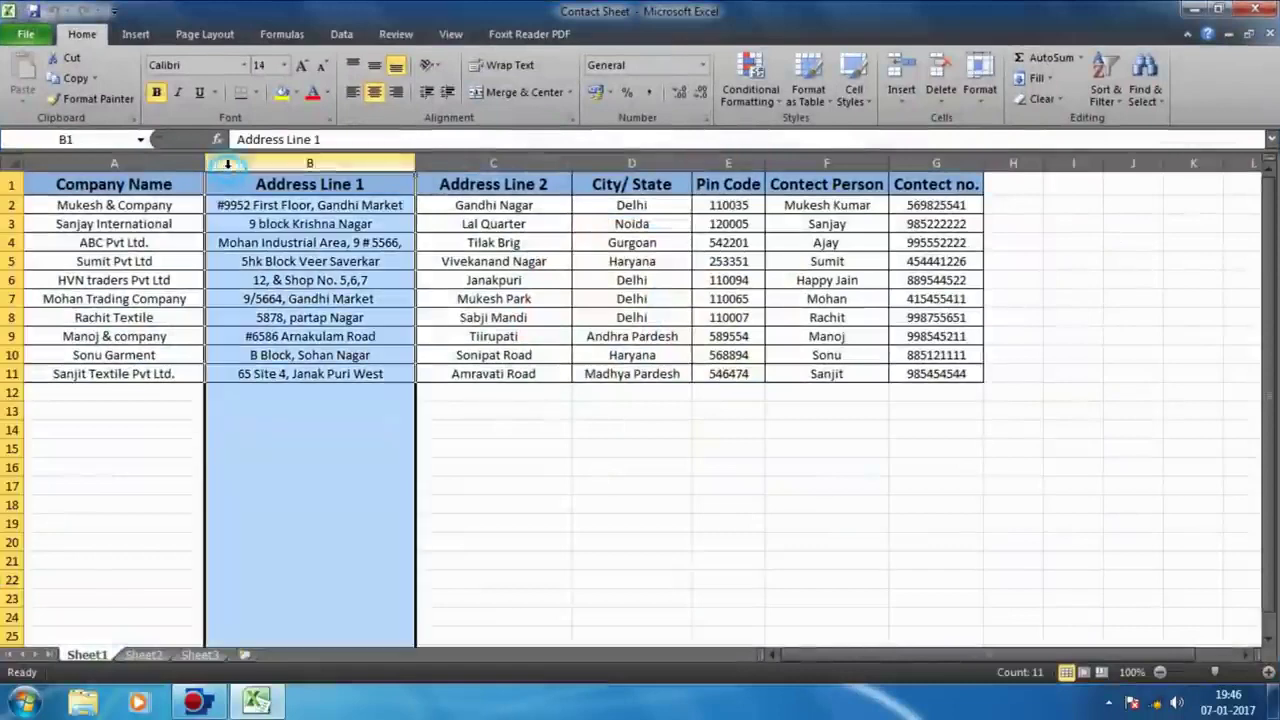
pyautogui.click(353, 93)
pyautogui.click(403, 220)
pyautogui.click(376, 189)
pyautogui.moveTo(390, 186); pyautogui.dragTo(482, 187)
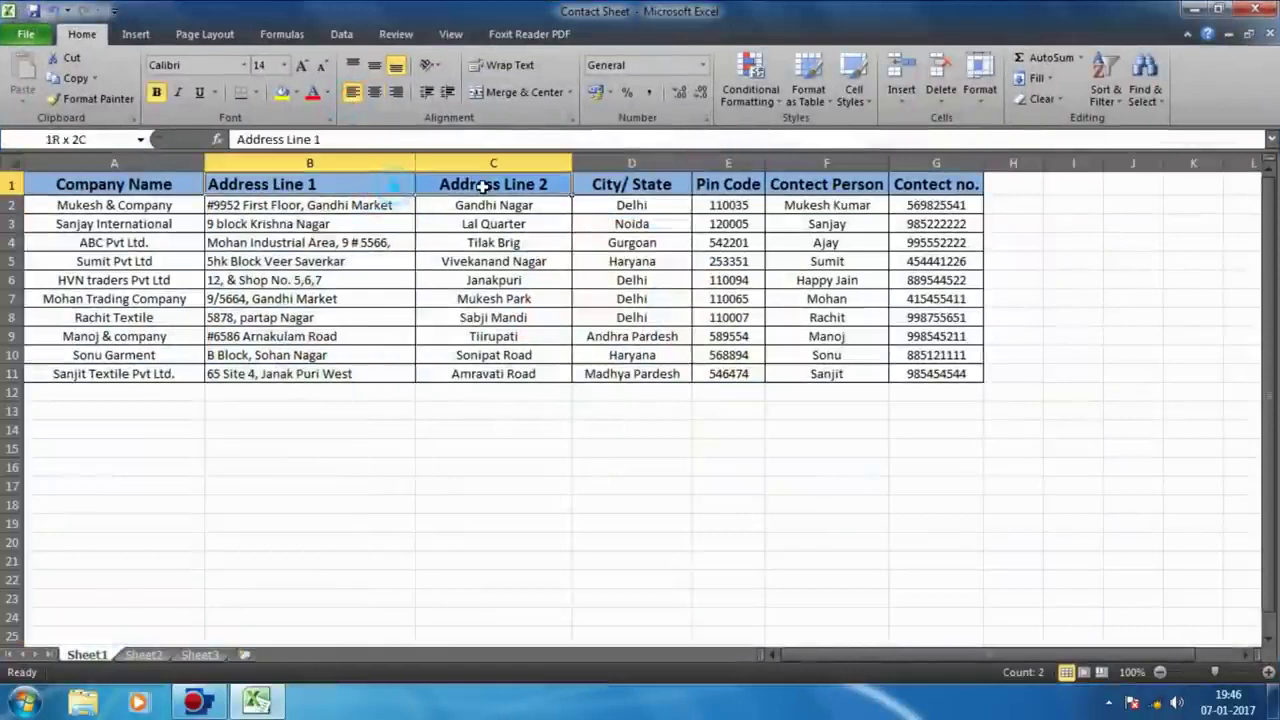
pyautogui.click(373, 93)
pyautogui.click(493, 163)
pyautogui.click(353, 92)
pyautogui.click(728, 205)
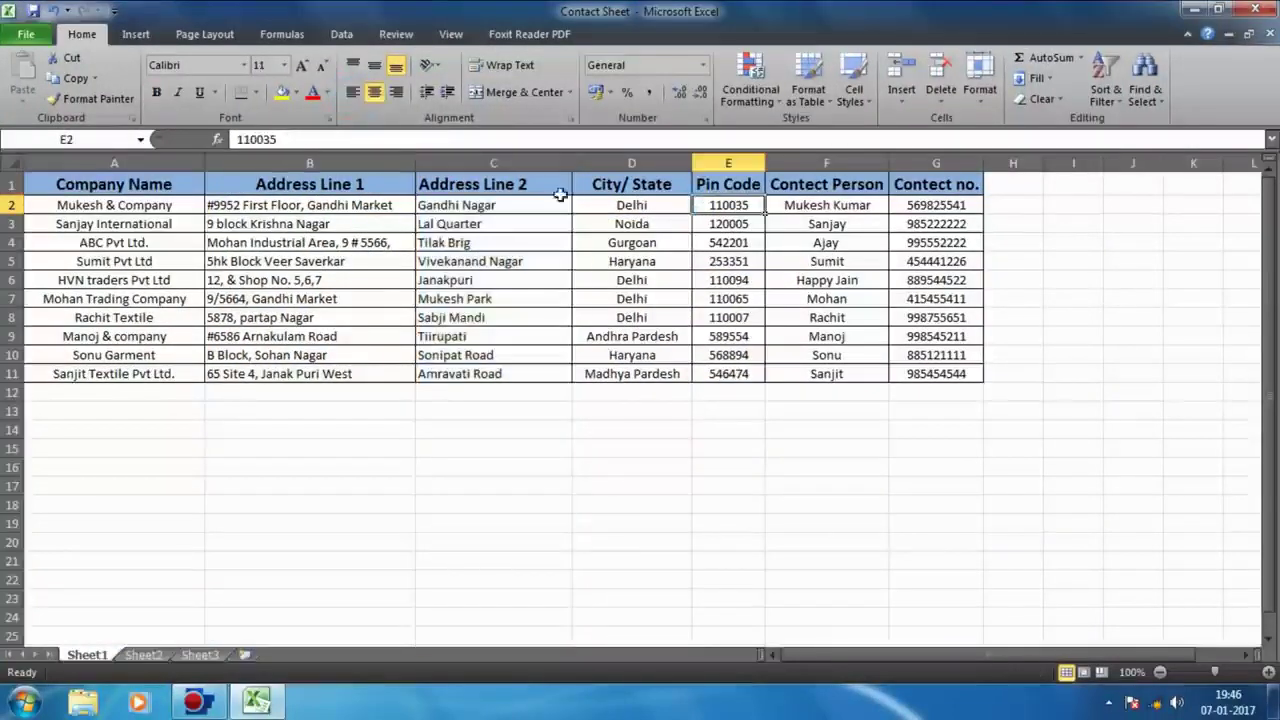
# Step: Left-align the Contect Person and Company Name columns
pyautogui.click(646, 163)
pyautogui.click(745, 163)
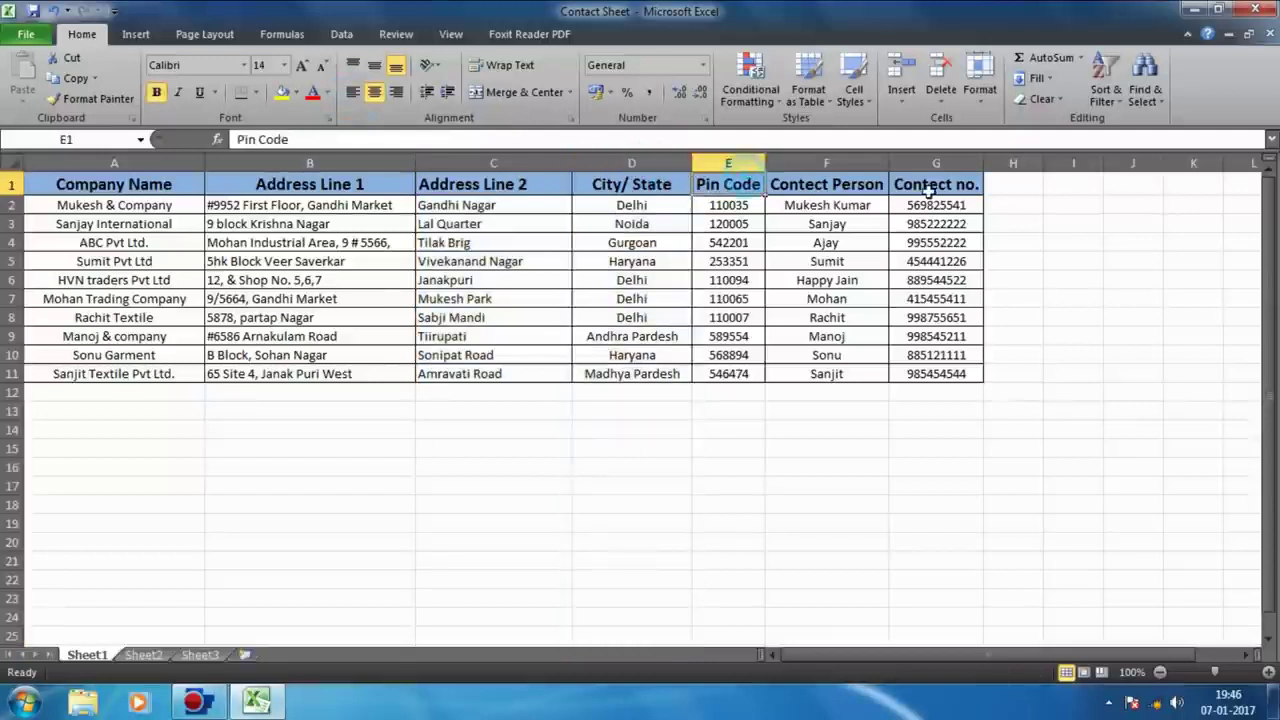
pyautogui.click(826, 163)
pyautogui.click(353, 92)
pyautogui.click(1133, 317)
pyautogui.click(826, 163)
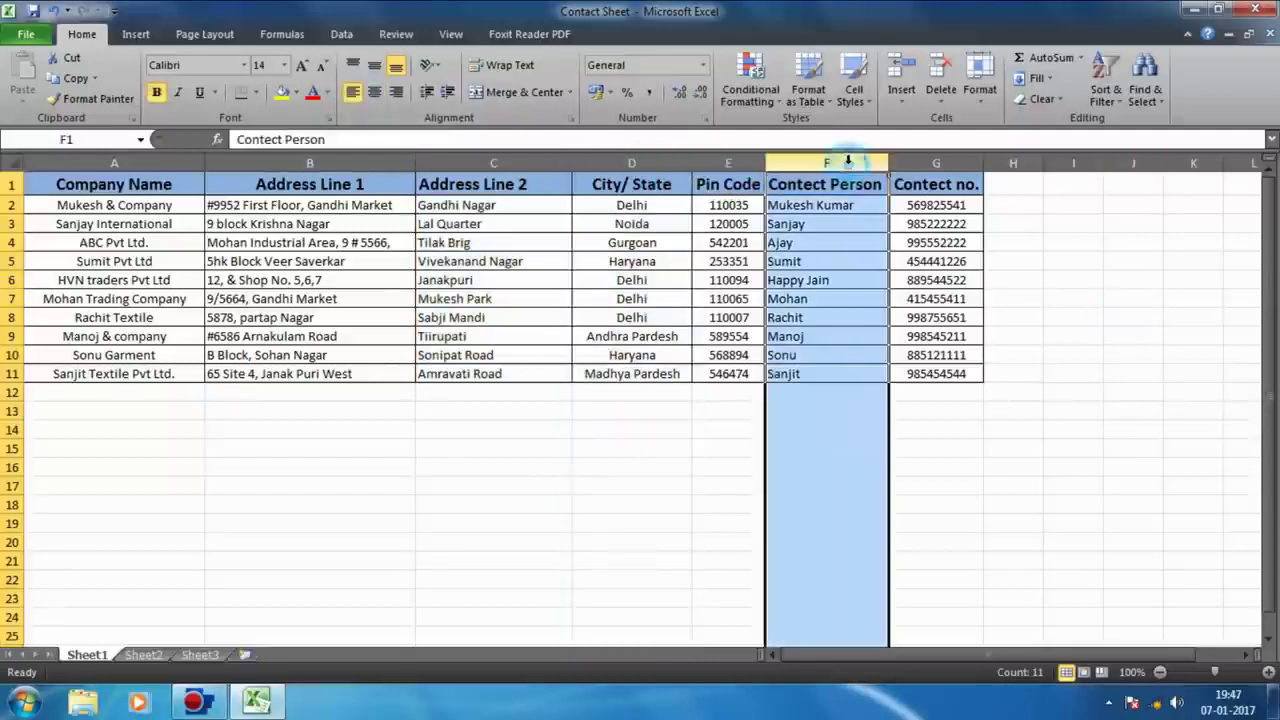
pyautogui.click(114, 163)
pyautogui.click(353, 92)
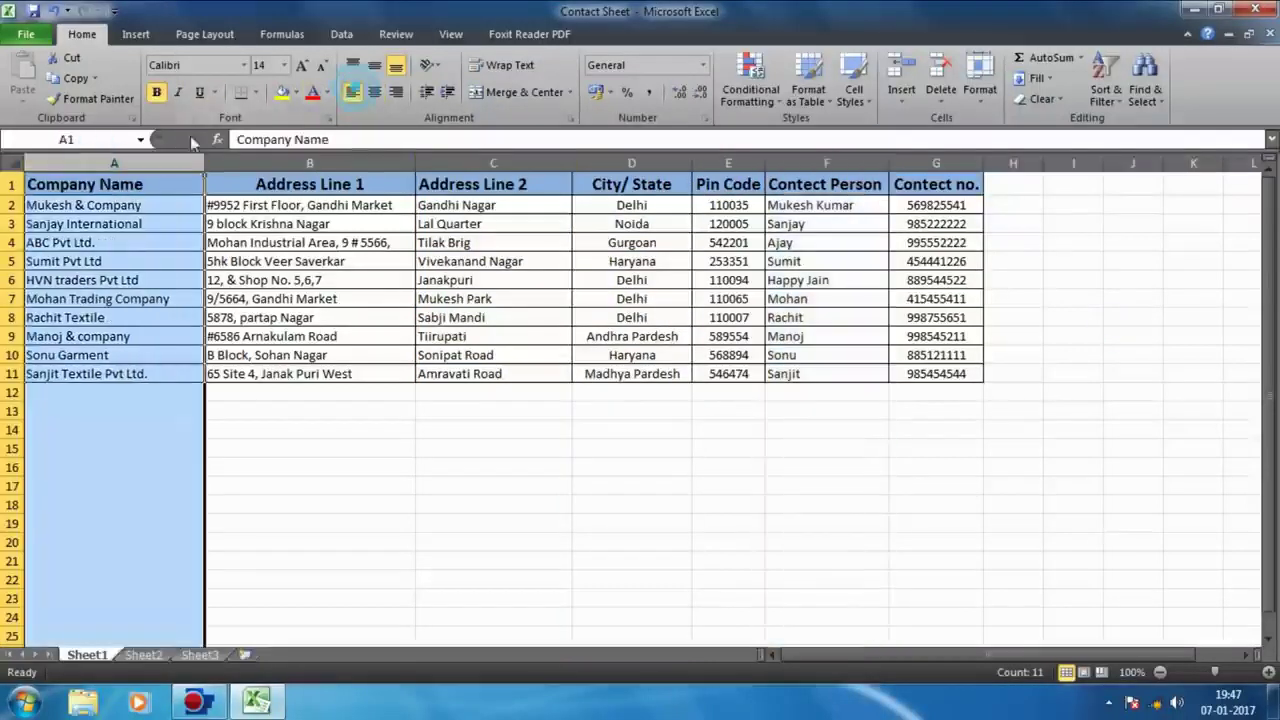
# Step: Centre the header row, then close Excel saving the changes to Contact Sheet
pyautogui.click(13, 184)
pyautogui.click(374, 92)
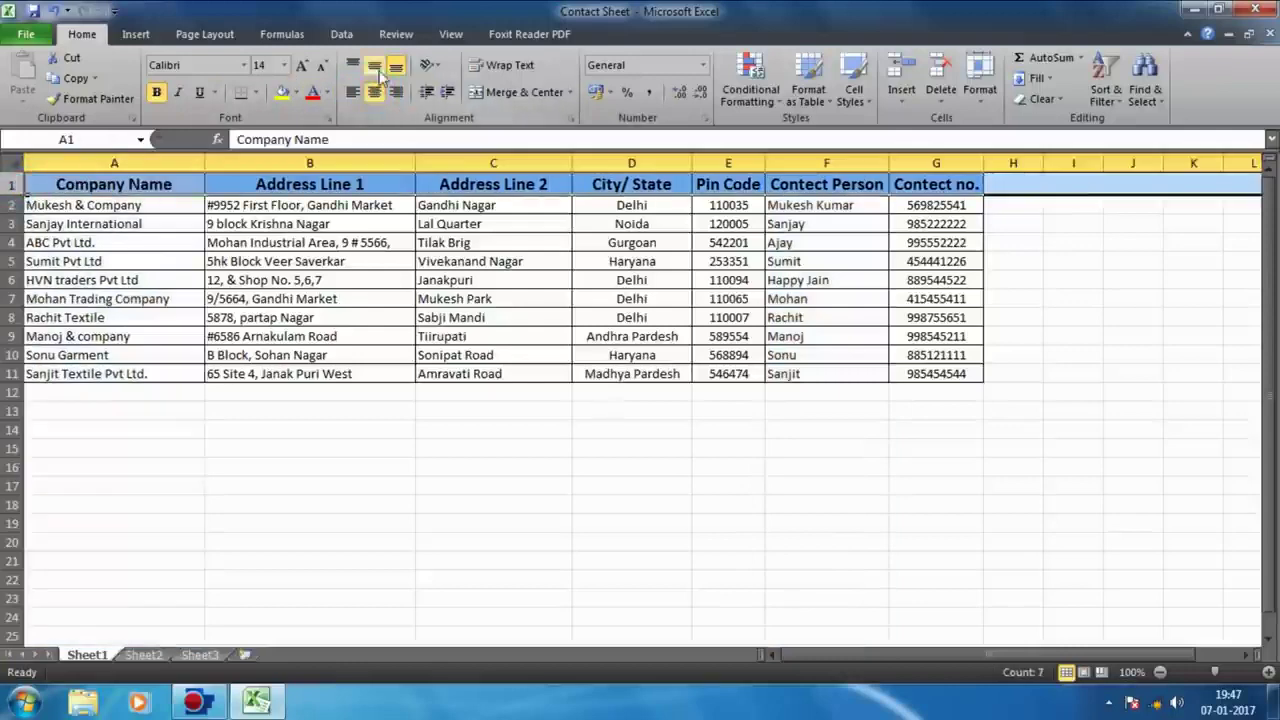
pyautogui.click(631, 224)
pyautogui.click(1133, 336)
pyautogui.click(1256, 10)
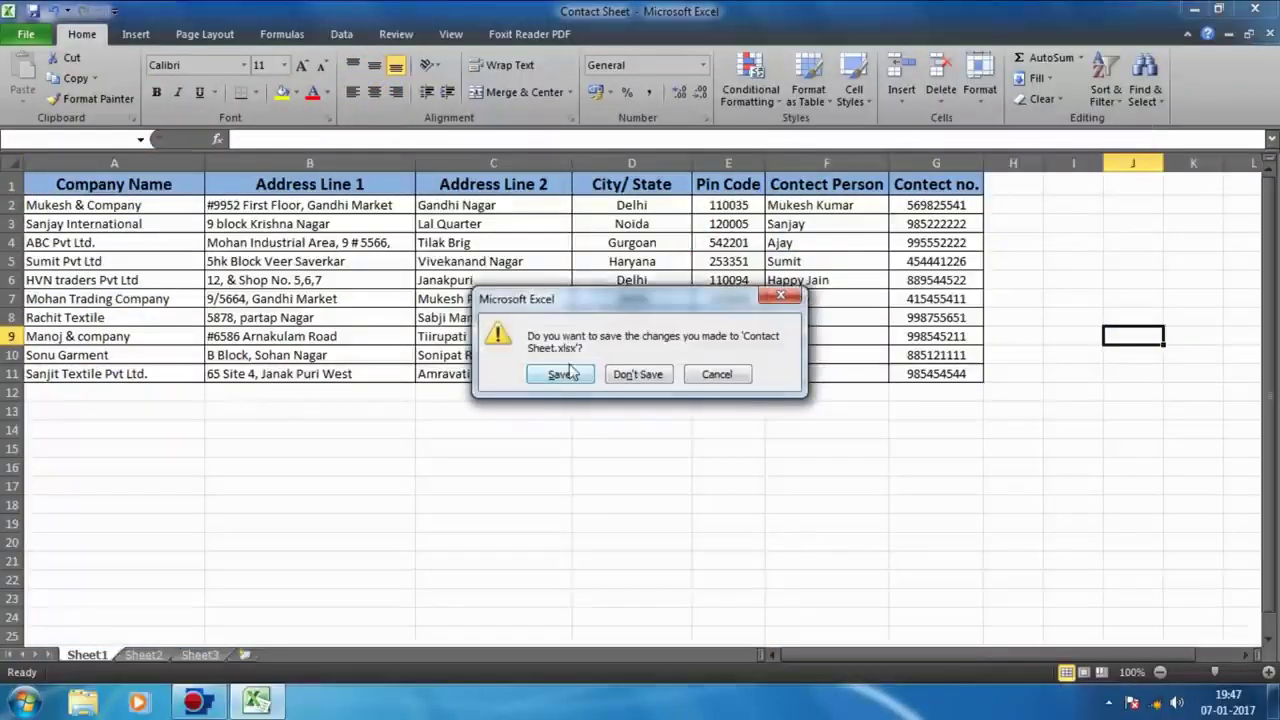
pyautogui.click(568, 454)
# Step: Add a 'New Microsoft Word Document' to the desktop, keeping its default name, and open it
pyautogui.rightClick(641, 245)
pyautogui.rightClick(450, 146)
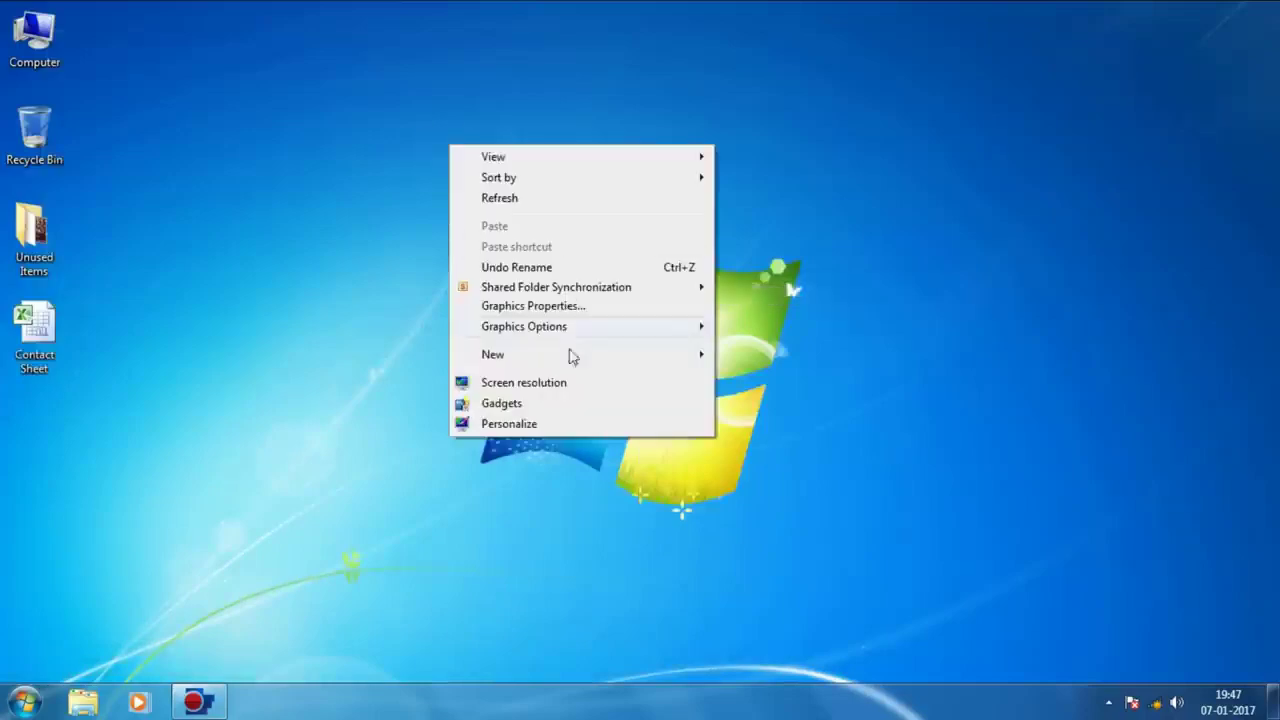
pyautogui.moveTo(658, 358)
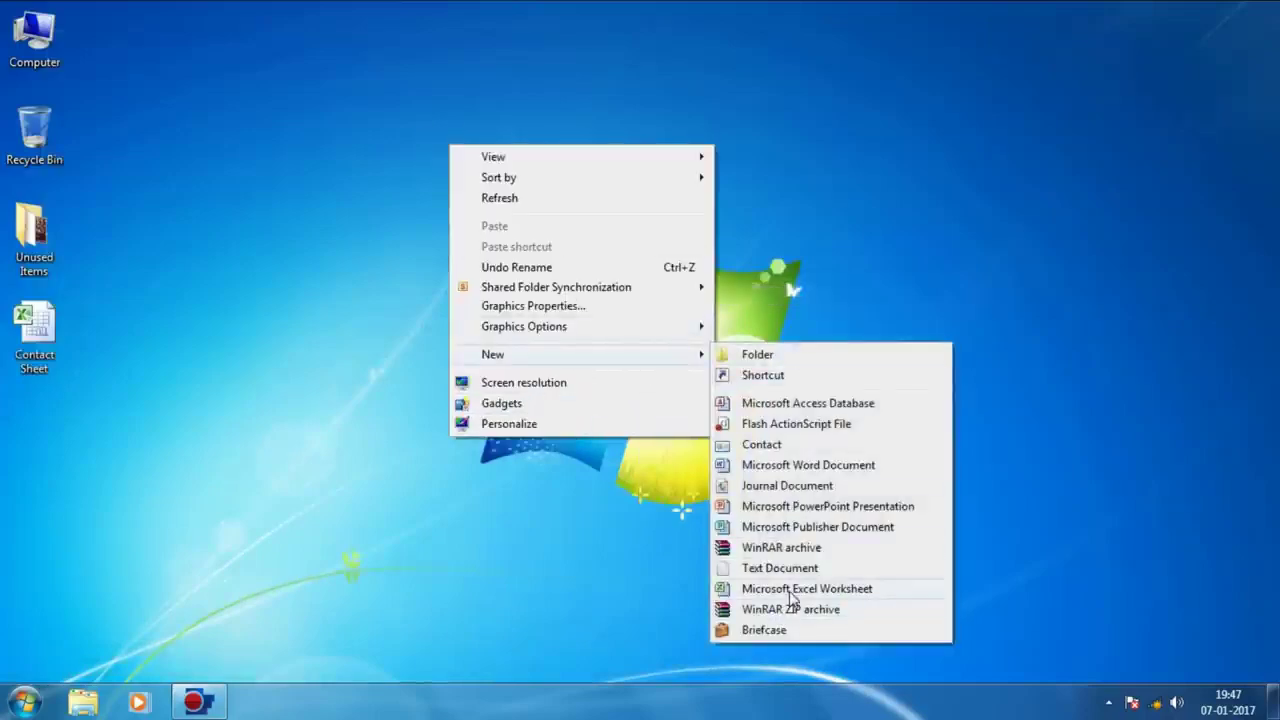
pyautogui.click(808, 465)
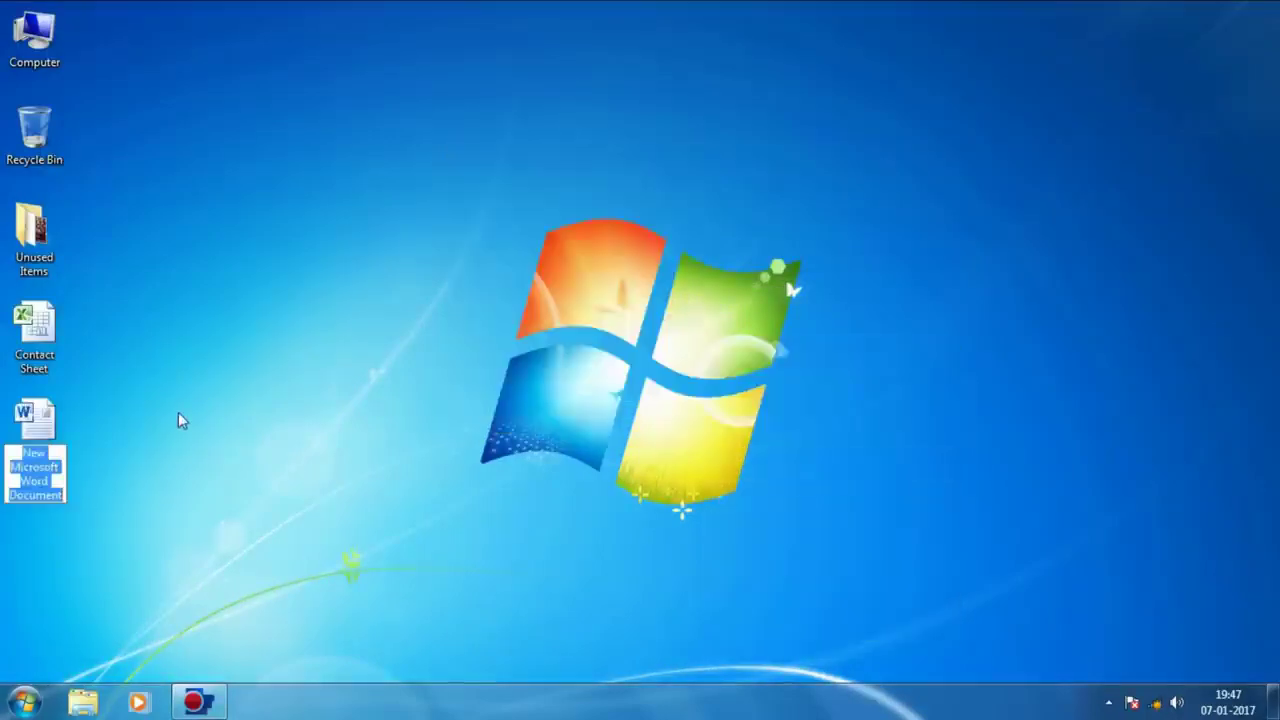
pyautogui.press('Return')
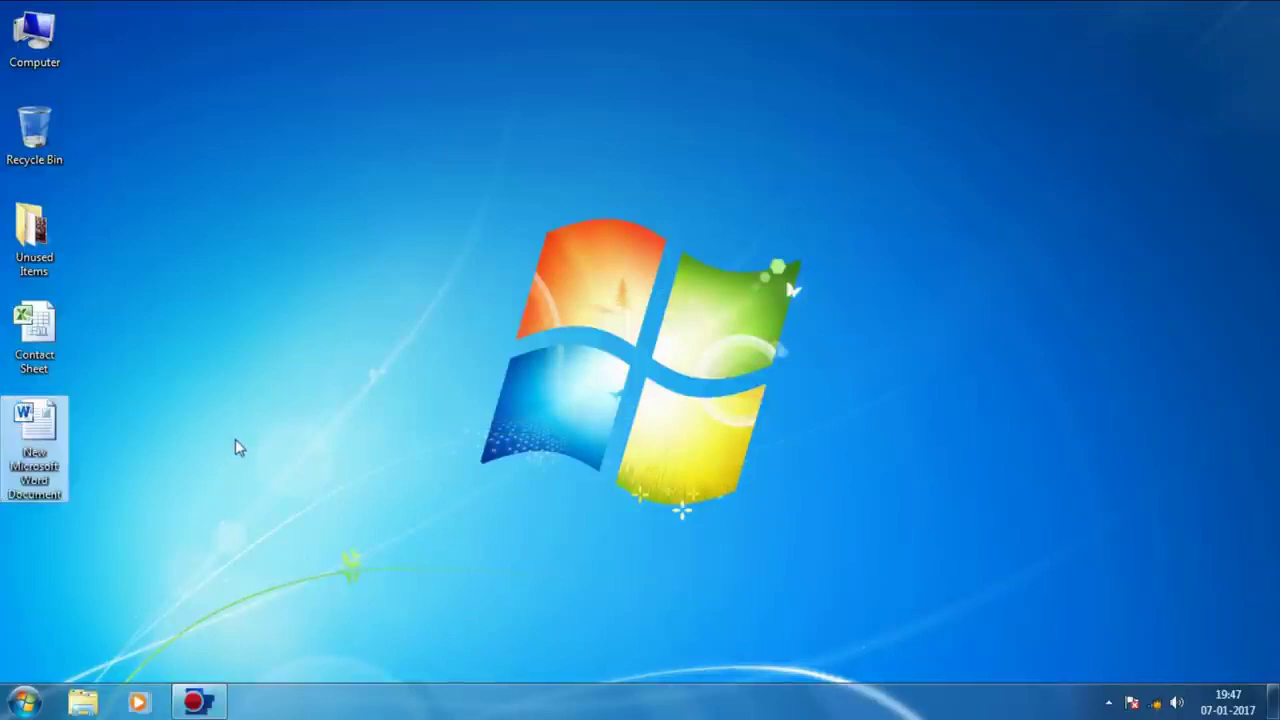
pyautogui.rightClick(46, 455)
pyautogui.click(144, 244)
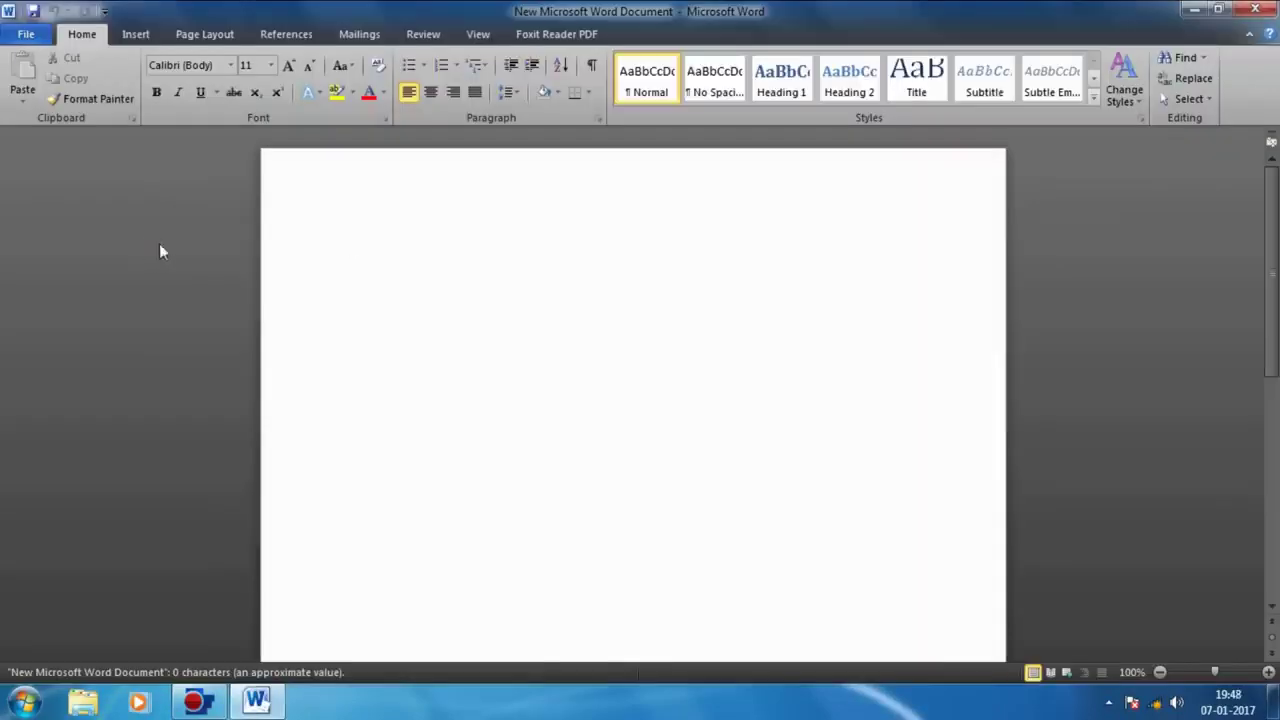
# Step: Start an Envelopes mail merge from the Mailings tab using a Size 10 envelope
pyautogui.click(136, 34)
pyautogui.click(204, 34)
pyautogui.click(300, 34)
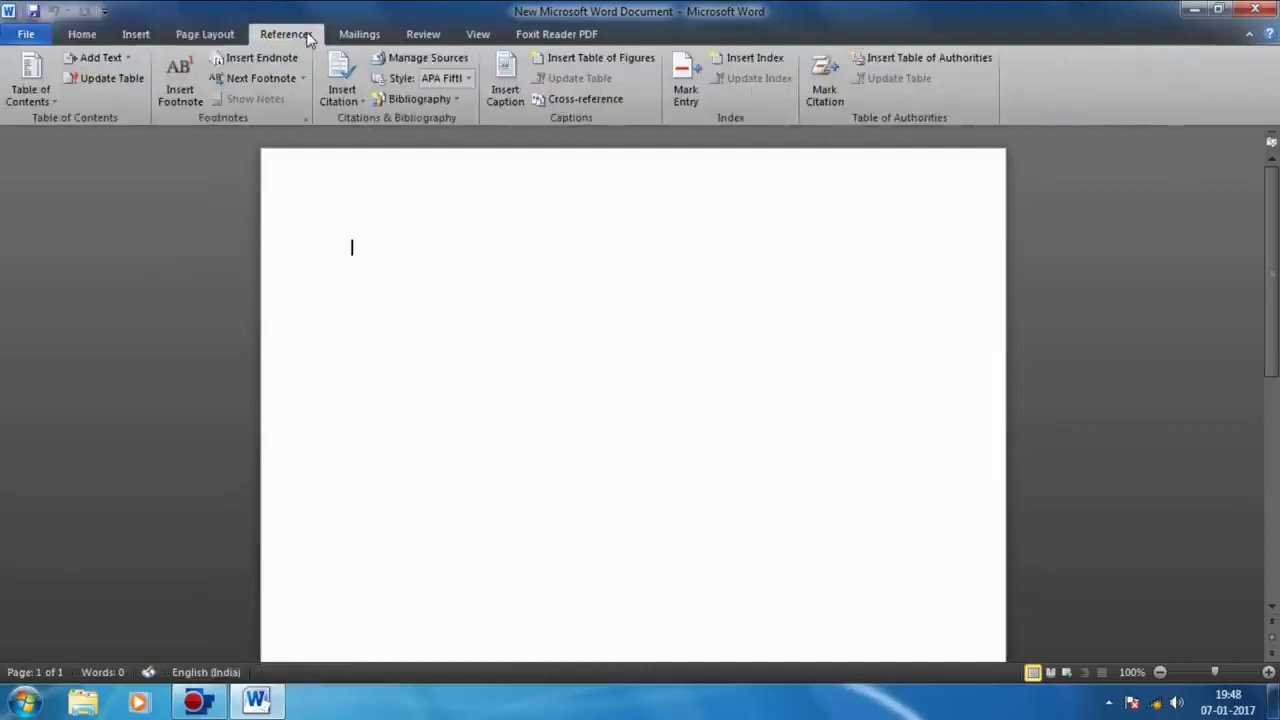
pyautogui.click(204, 34)
pyautogui.click(82, 34)
pyautogui.click(340, 34)
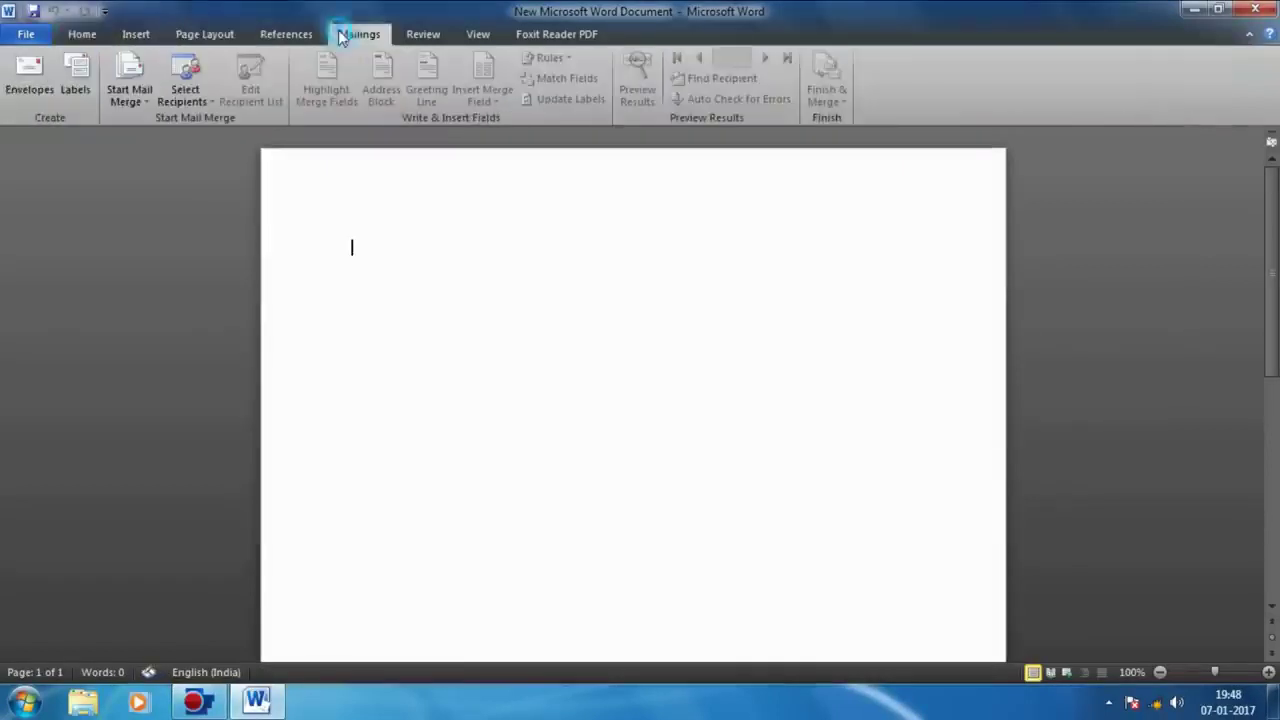
pyautogui.click(185, 95)
pyautogui.click(129, 95)
pyautogui.click(149, 166)
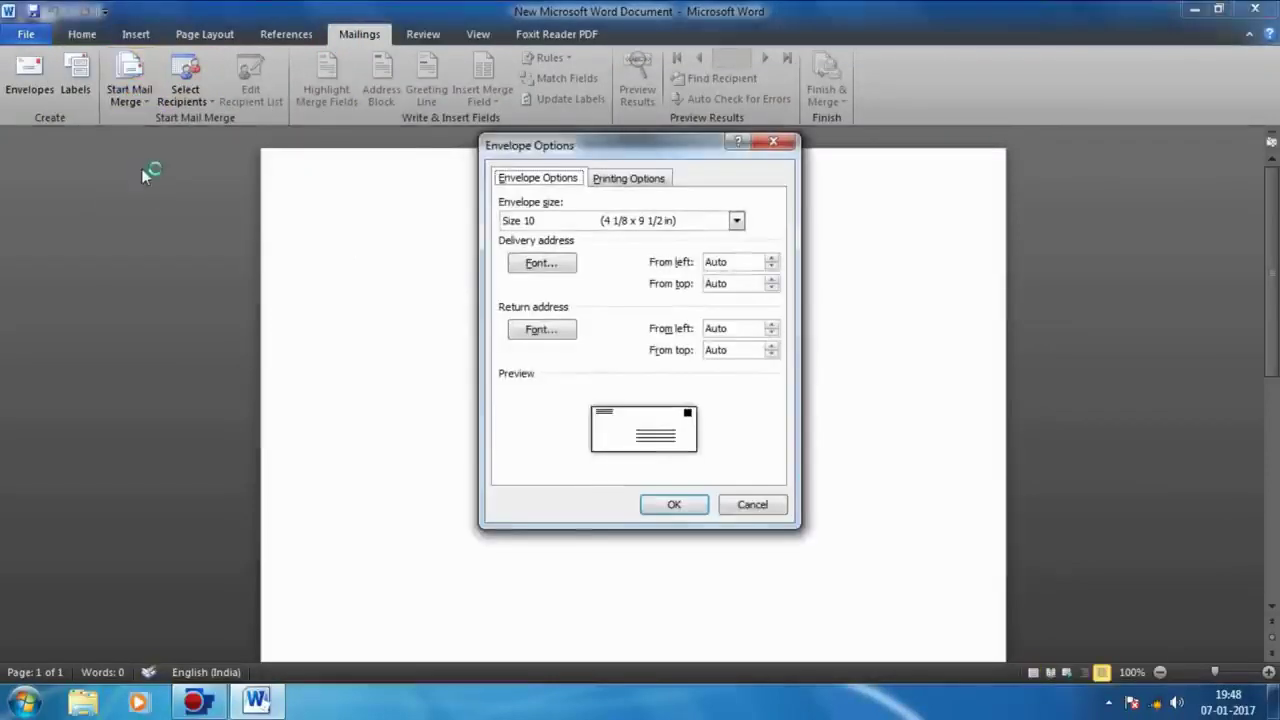
pyautogui.click(737, 222)
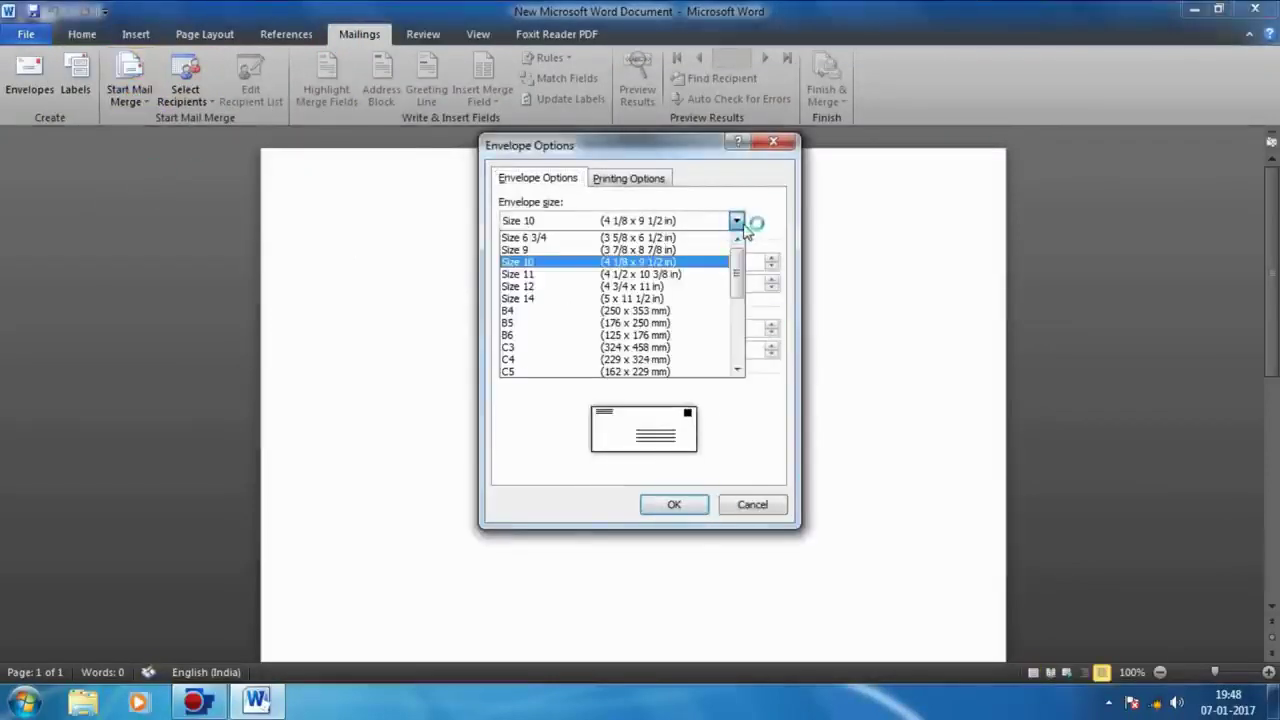
pyautogui.click(714, 264)
pyautogui.click(674, 504)
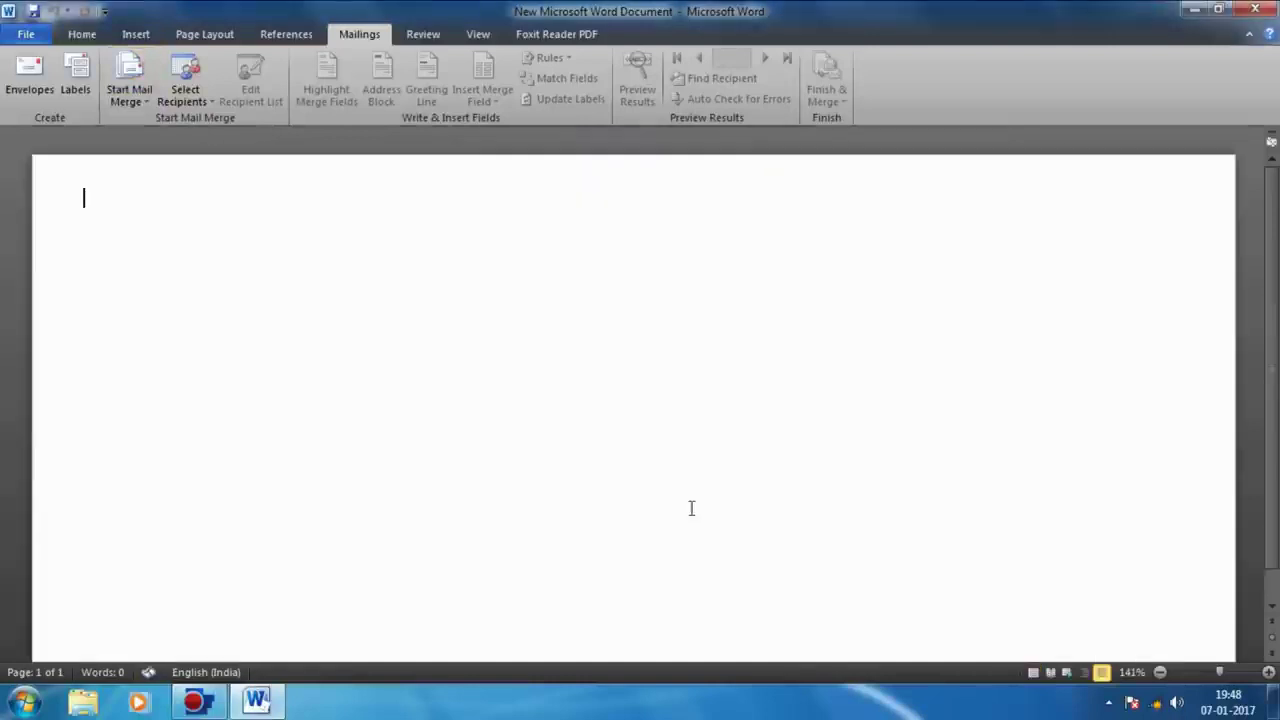
# Step: Resize the delivery-address box and move it up and to the right on the envelope
pyautogui.scroll(-3, 713, 466)
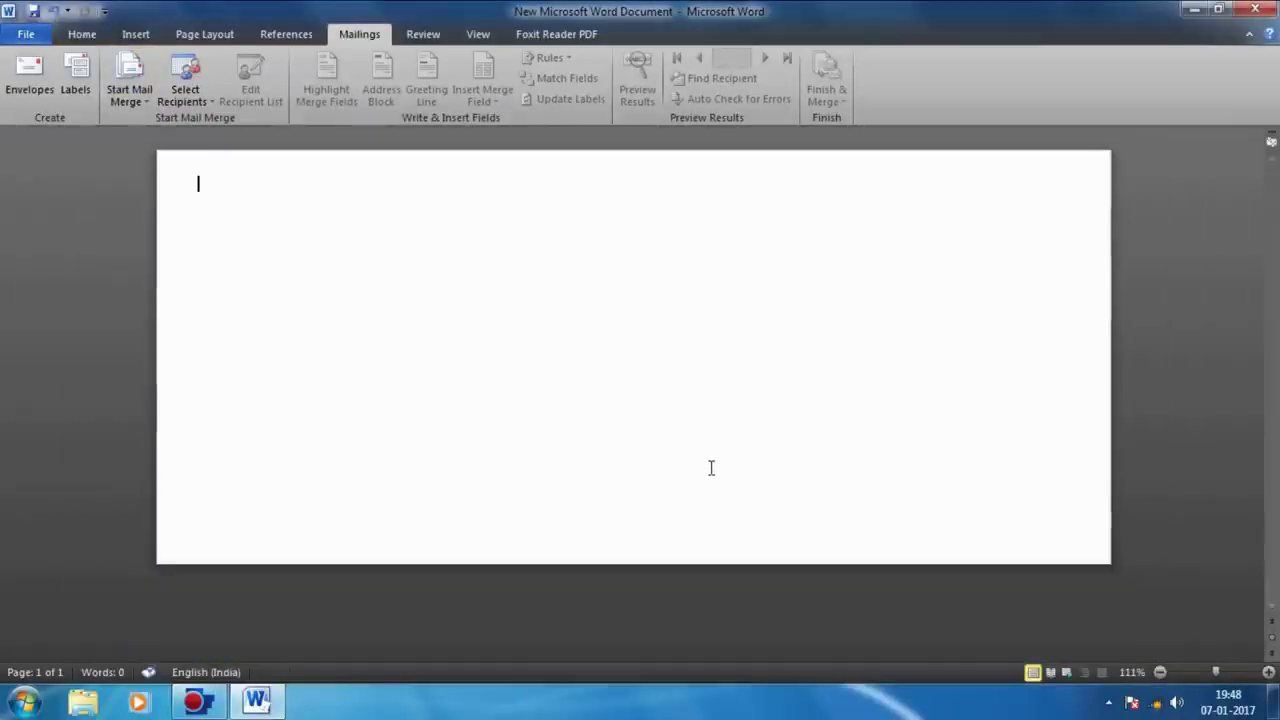
pyautogui.click(630, 380)
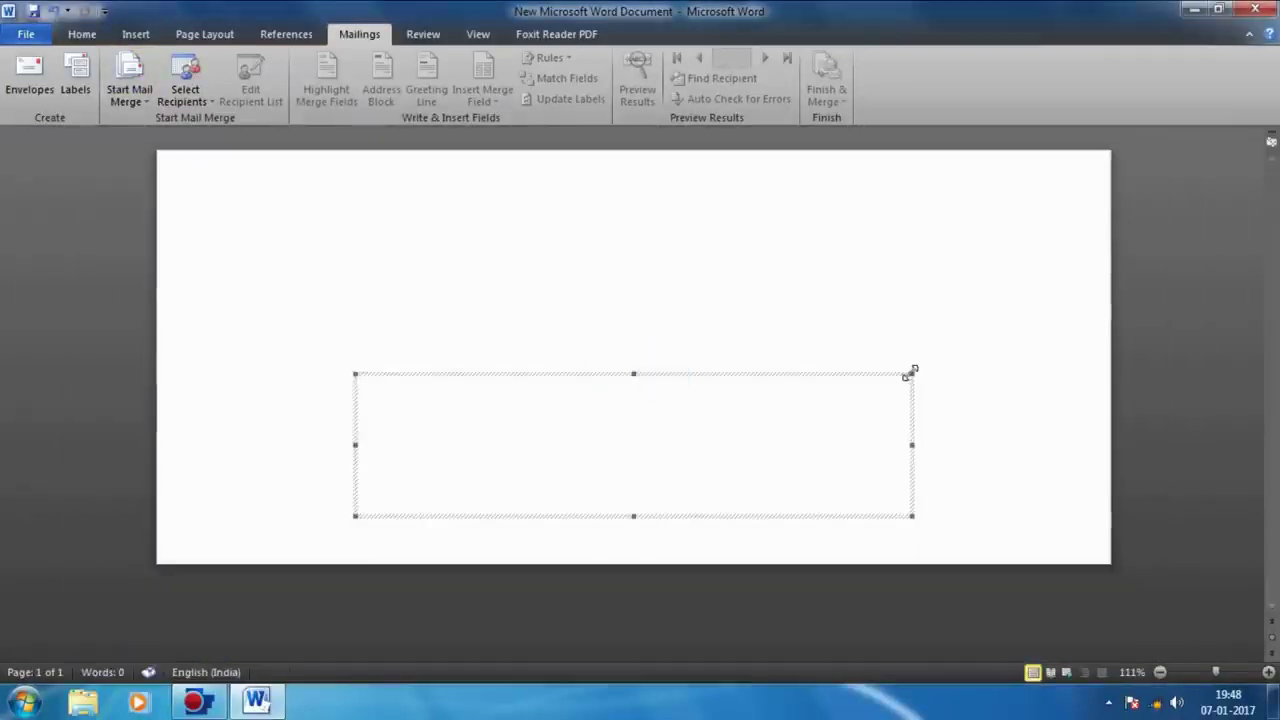
pyautogui.moveTo(909, 372)
pyautogui.mouseDown()
pyautogui.moveTo(837, 391)
pyautogui.moveTo(894, 380)
pyautogui.mouseUp()
pyautogui.click(800, 429)
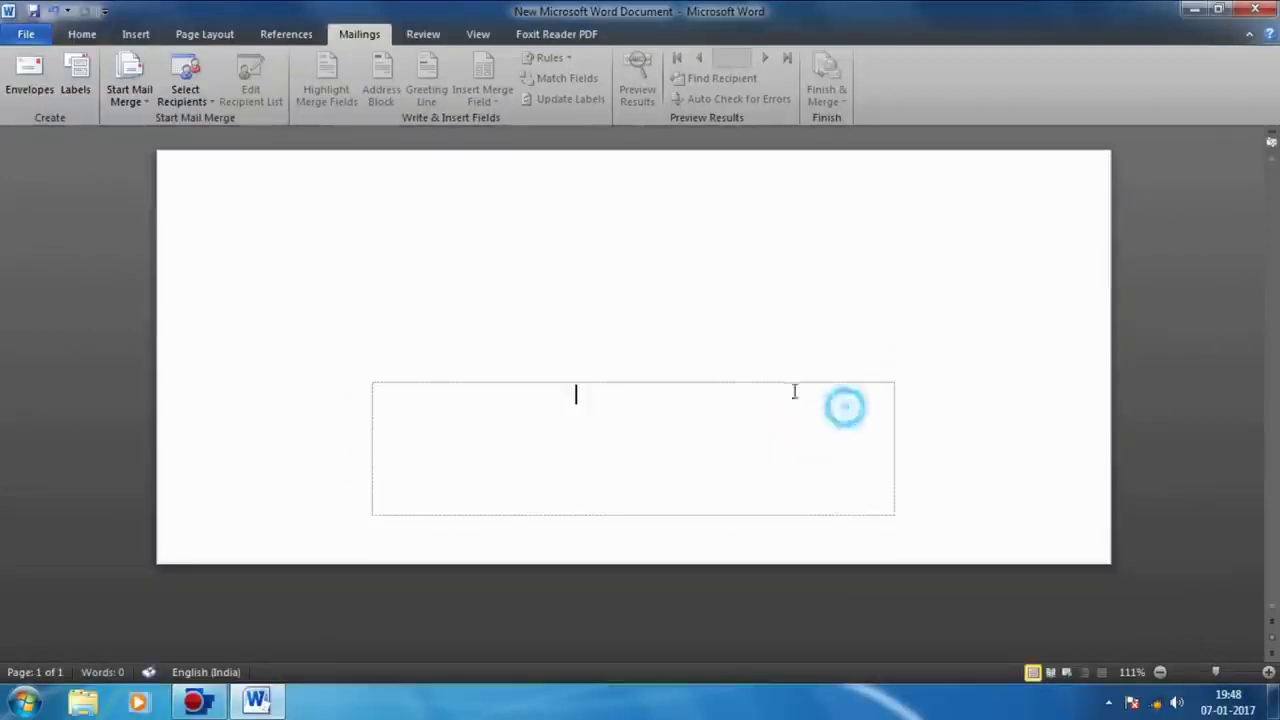
pyautogui.click(340, 273)
pyautogui.click(592, 388)
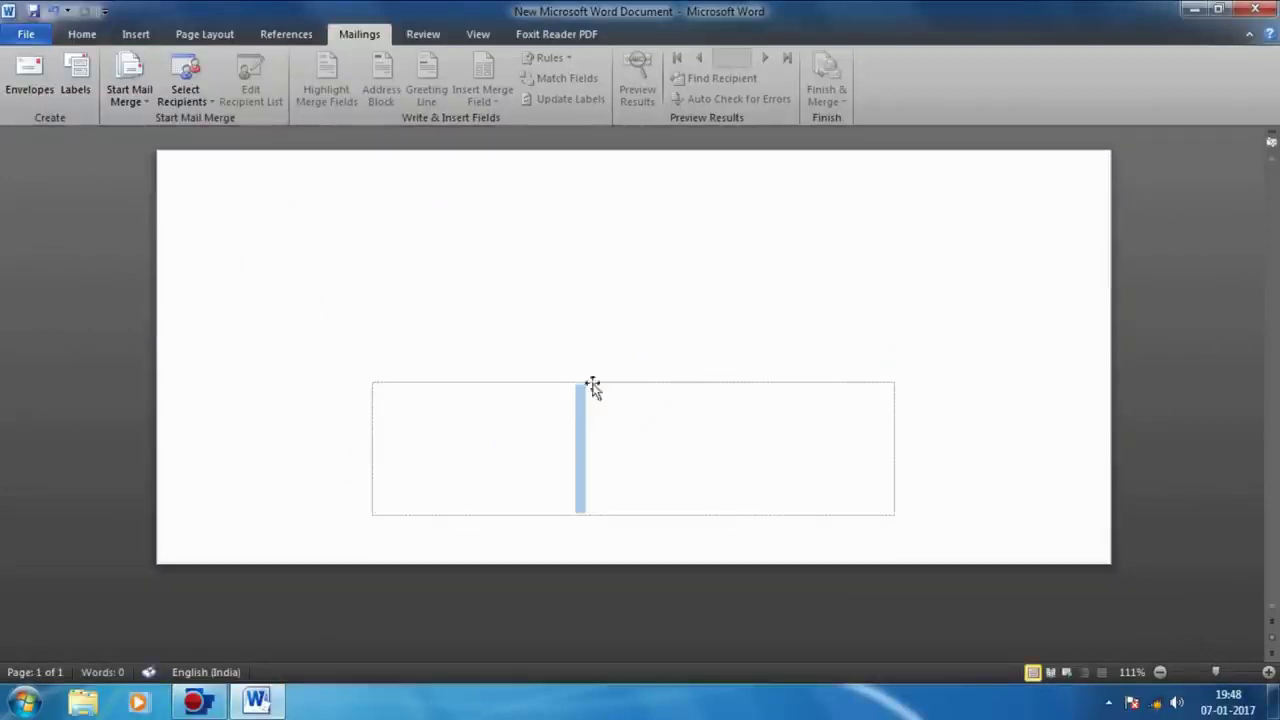
pyautogui.moveTo(612, 386); pyautogui.dragTo(800, 294)
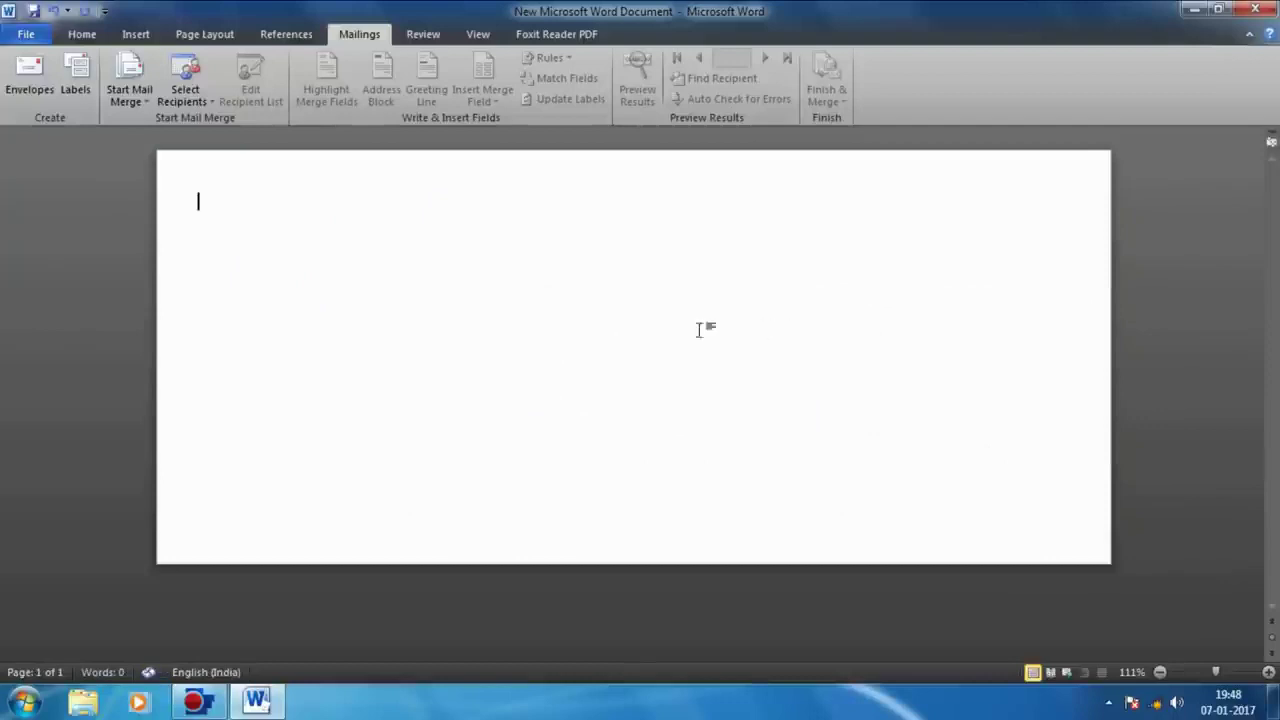
pyautogui.click(203, 158)
pyautogui.press('Return')
pyautogui.rightClick(223, 193)
pyautogui.press('Escape')
pyautogui.click(136, 34)
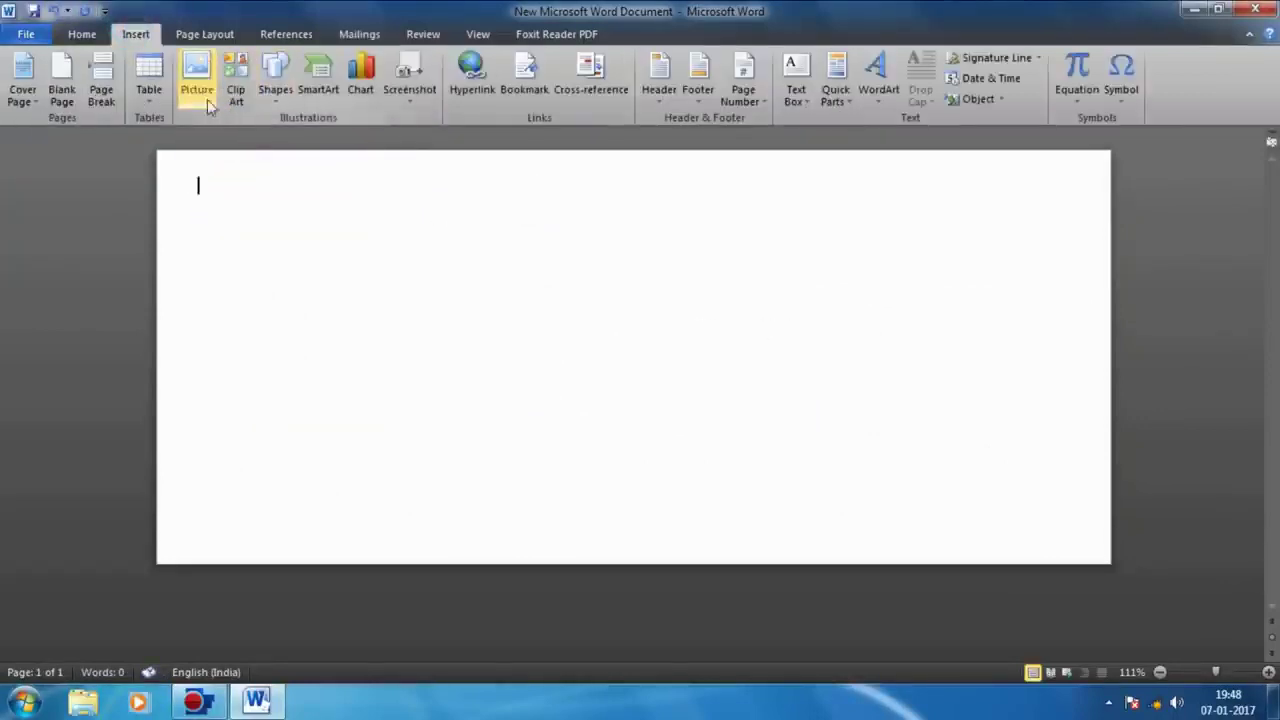
# Step: Draw a text box on the right side of the envelope page and adjust its width
pyautogui.click(275, 75)
pyautogui.click(263, 263)
pyautogui.moveTo(655, 252)
pyautogui.mouseDown()
pyautogui.moveTo(781, 348)
pyautogui.moveTo(1066, 411)
pyautogui.moveTo(1074, 400)
pyautogui.moveTo(1085, 435)
pyautogui.mouseUp()
pyautogui.moveTo(654, 369); pyautogui.dragTo(625, 369)
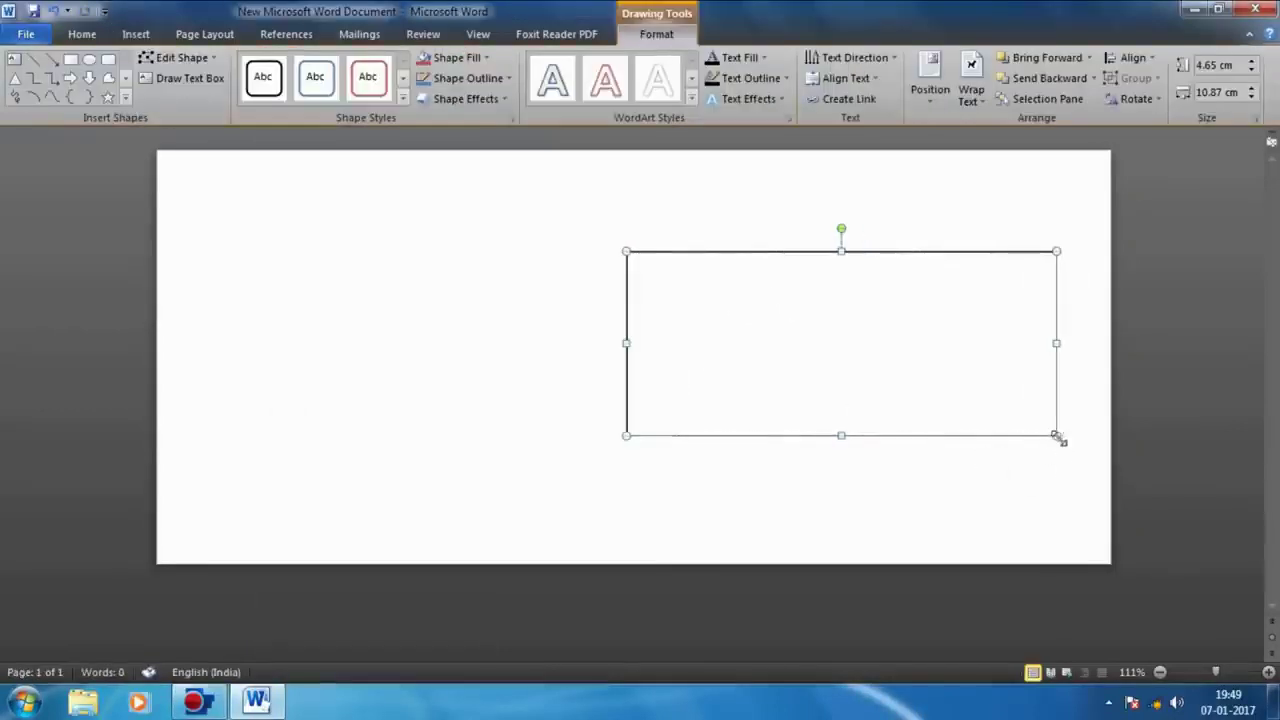
pyautogui.moveTo(1057, 437); pyautogui.dragTo(1101, 436)
pyautogui.click(878, 440)
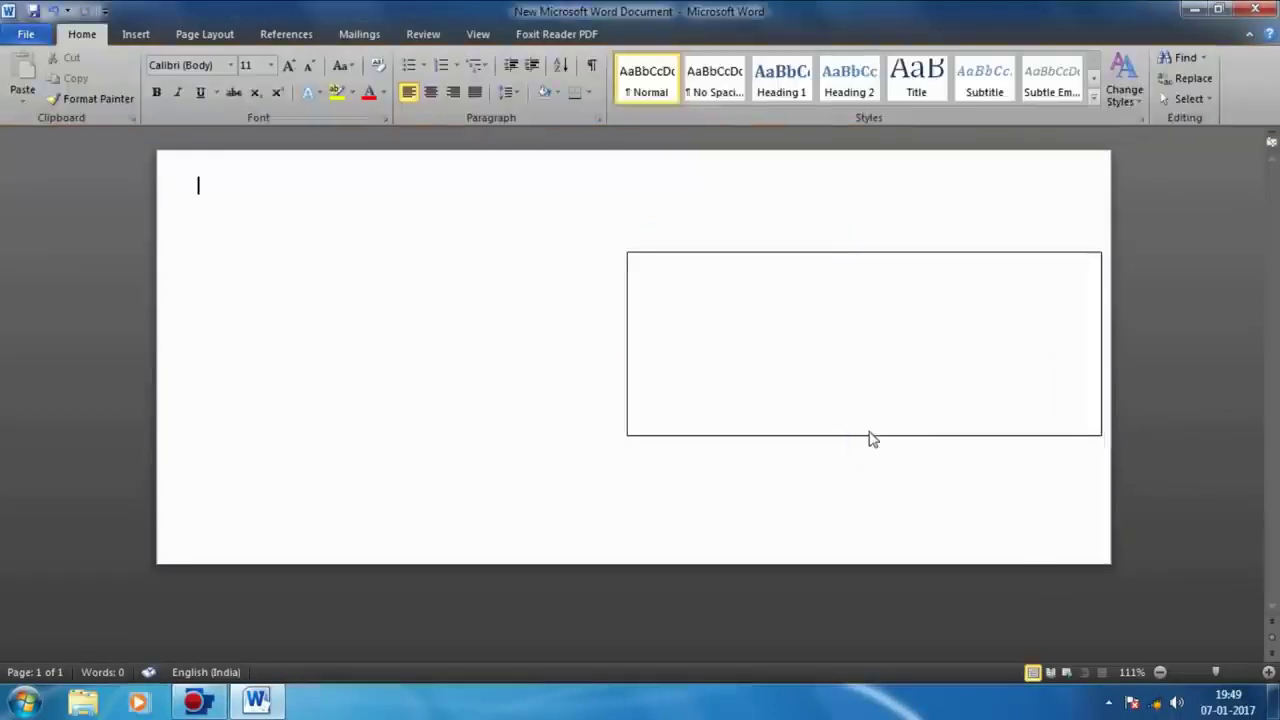
pyautogui.moveTo(870, 438); pyautogui.dragTo(855, 457)
pyautogui.click(983, 460)
# Step: Shorten the text box and move it to the page's lower left
pyautogui.click(212, 34)
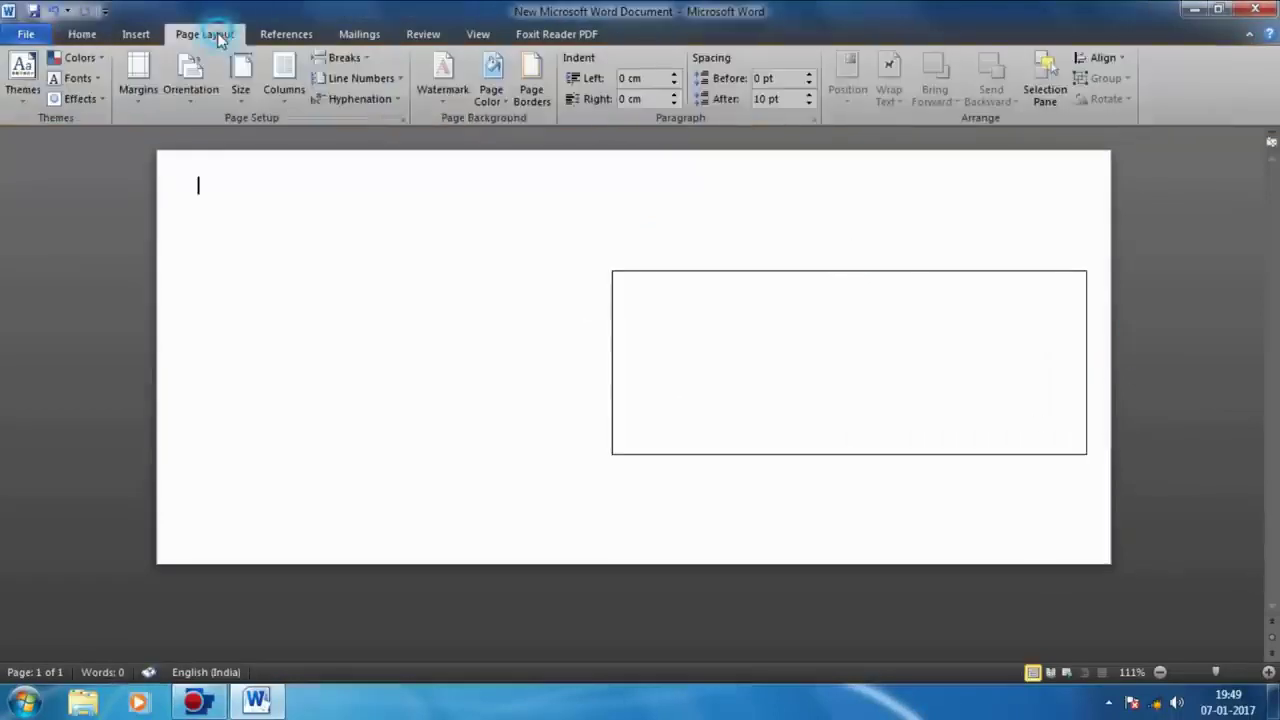
pyautogui.click(649, 316)
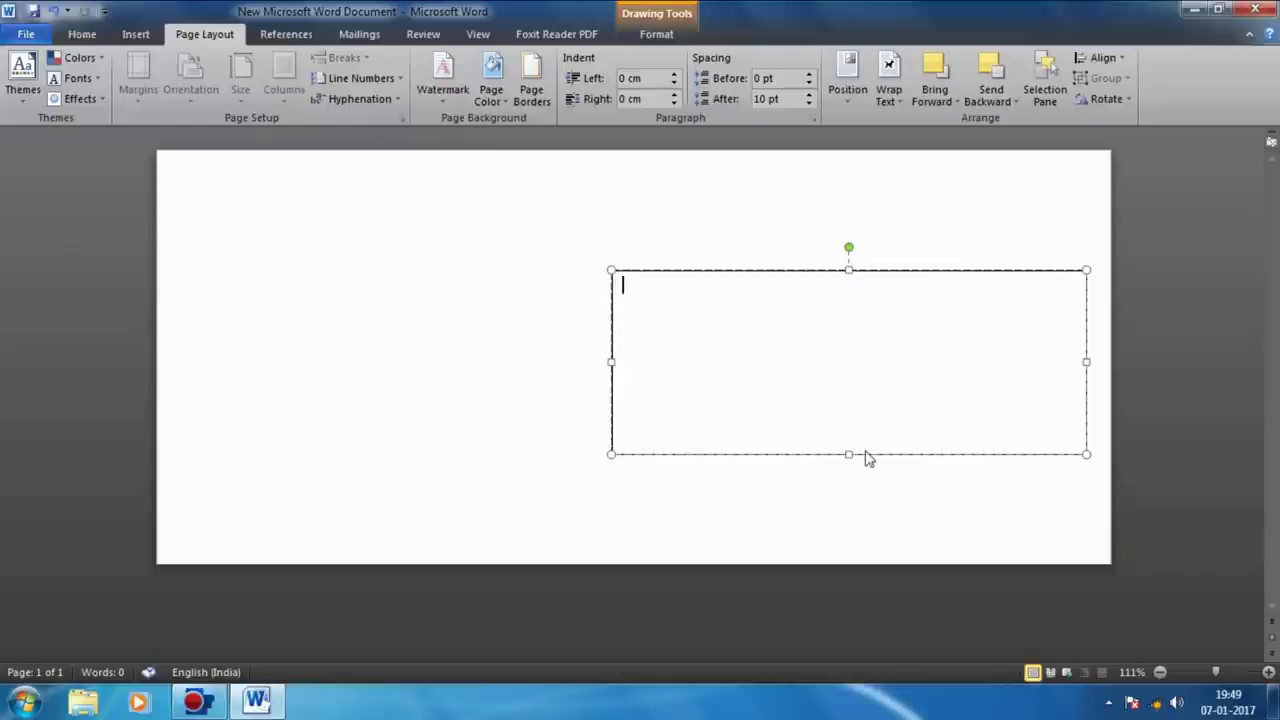
pyautogui.moveTo(850, 455)
pyautogui.mouseDown()
pyautogui.moveTo(869, 331)
pyautogui.moveTo(896, 393)
pyautogui.mouseUp()
pyautogui.click(963, 414)
pyautogui.hotkey('ctrl', 'z')
pyautogui.hotkey('ctrl', 'z')
pyautogui.click(406, 289)
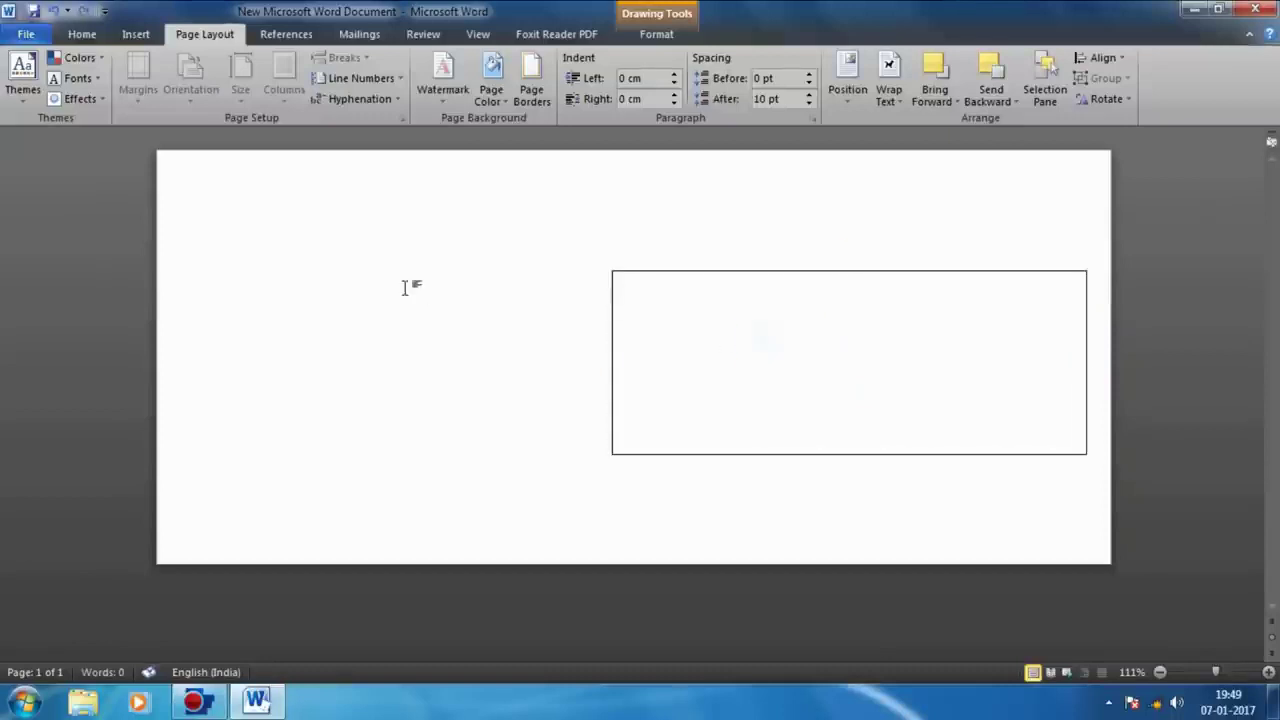
pyautogui.click(763, 277)
pyautogui.moveTo(851, 455); pyautogui.dragTo(861, 418)
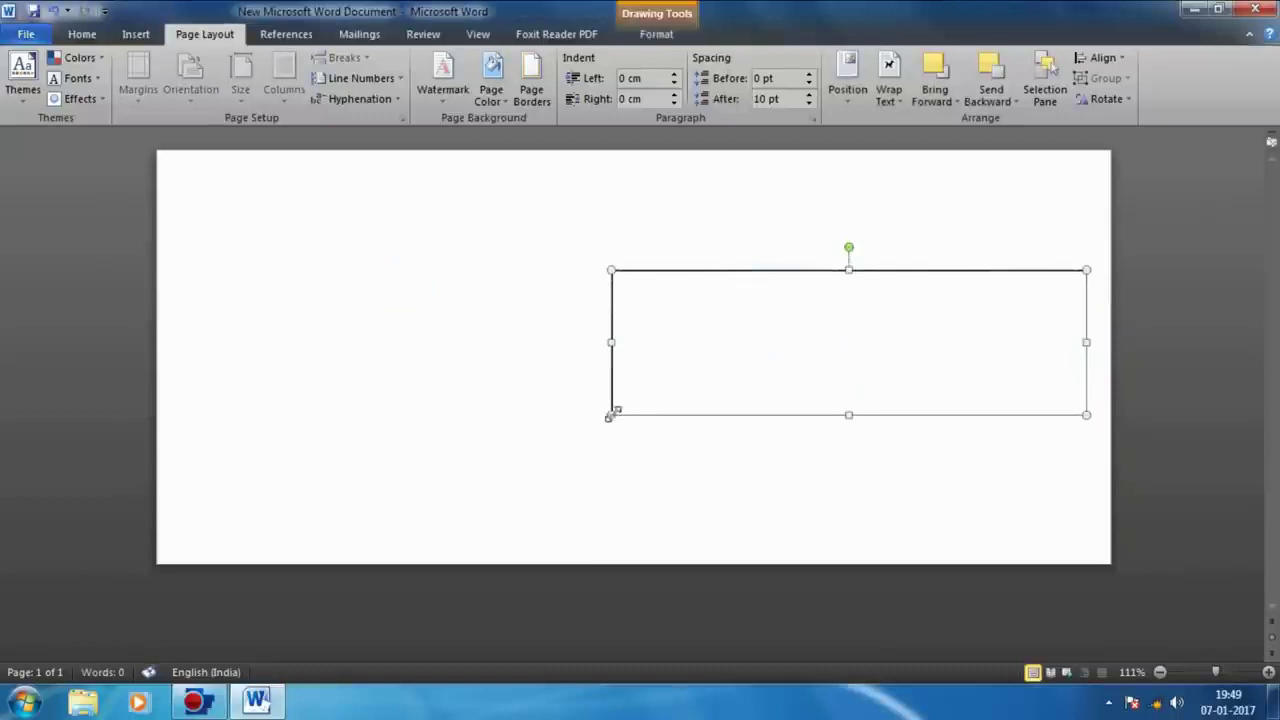
pyautogui.moveTo(609, 415); pyautogui.dragTo(649, 397)
pyautogui.moveTo(810, 400); pyautogui.dragTo(332, 516)
# Step: Duplicate the text box, place the copy at the upper right, and fine-tune both boxes
pyautogui.rightClick(440, 516)
pyautogui.click(475, 206)
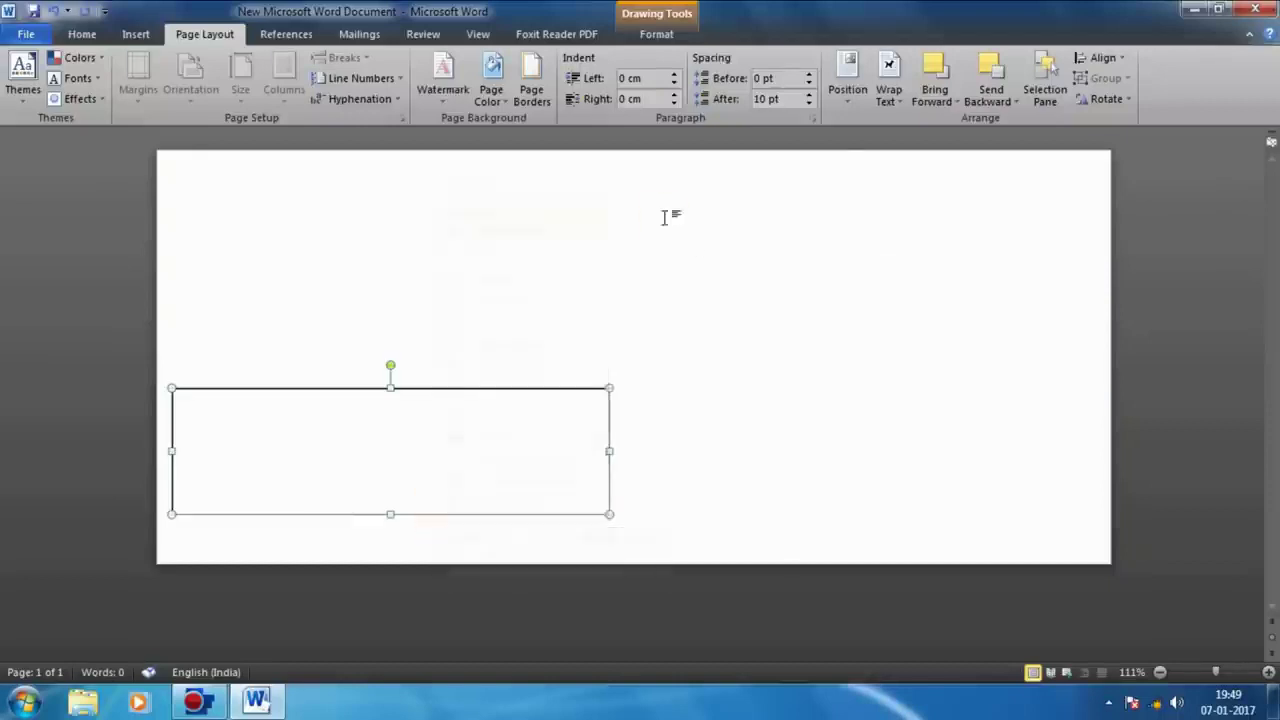
pyautogui.rightClick(666, 216)
pyautogui.click(734, 292)
pyautogui.moveTo(569, 404); pyautogui.dragTo(1036, 264)
pyautogui.moveTo(651, 396); pyautogui.dragTo(638, 430)
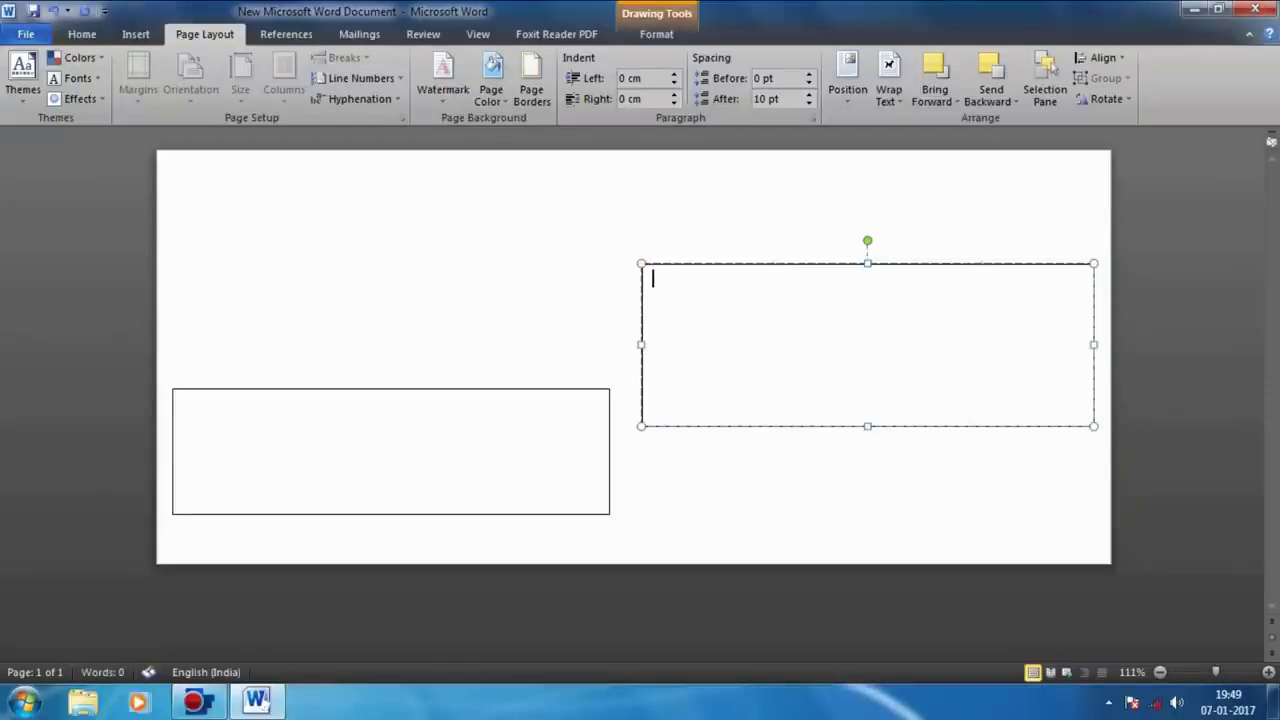
pyautogui.moveTo(380, 390); pyautogui.dragTo(418, 414)
pyautogui.moveTo(609, 414); pyautogui.dragTo(600, 455)
# Step: Type 'From:' and 'OUR GREAT COUNTRY INDIA' in the lower-left box, removing the empty last line
pyautogui.click(323, 469)
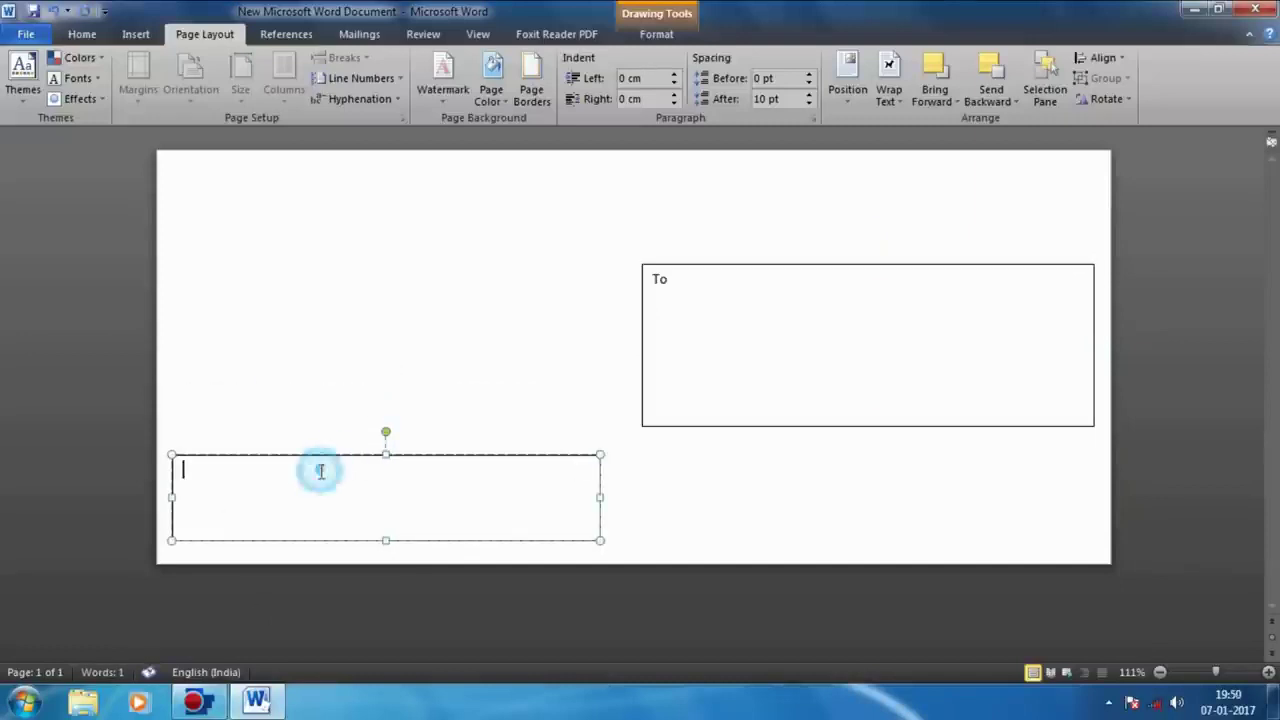
pyautogui.write('From:')
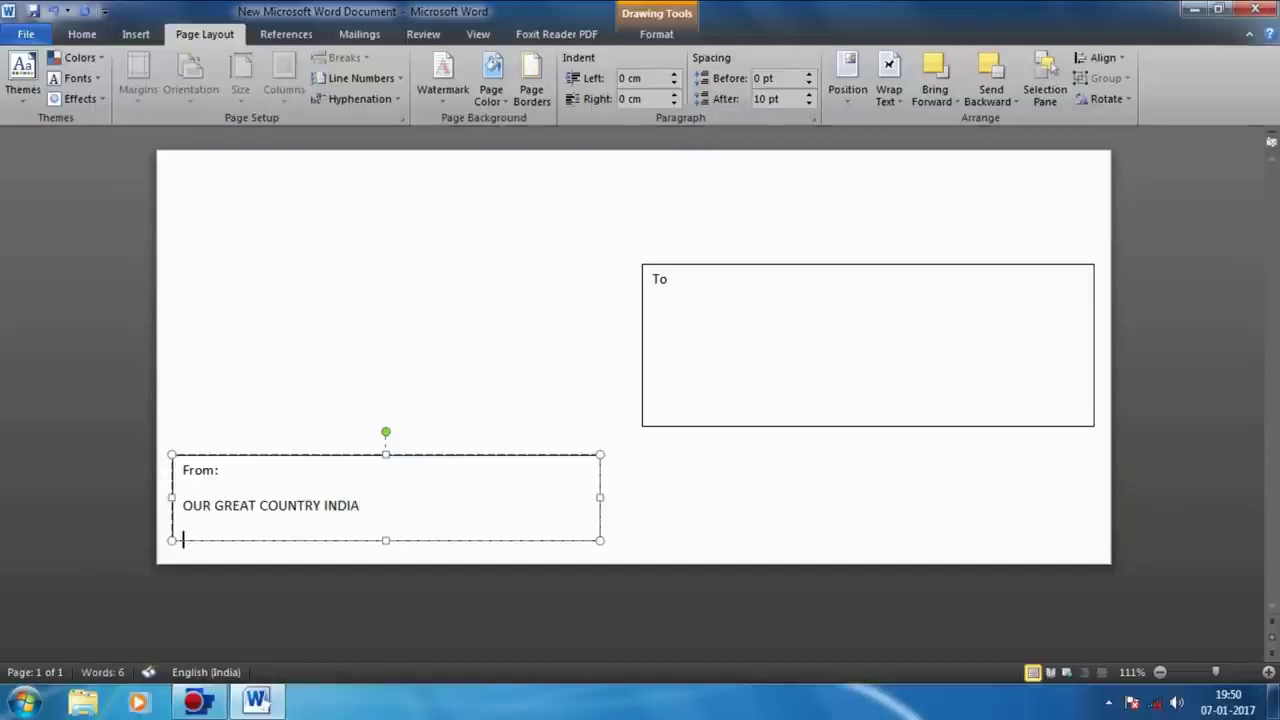
pyautogui.press('BackSpace')
# Step: Place the caret right after 'To' in the upper-right box to start a new line
pyautogui.click(712, 283)
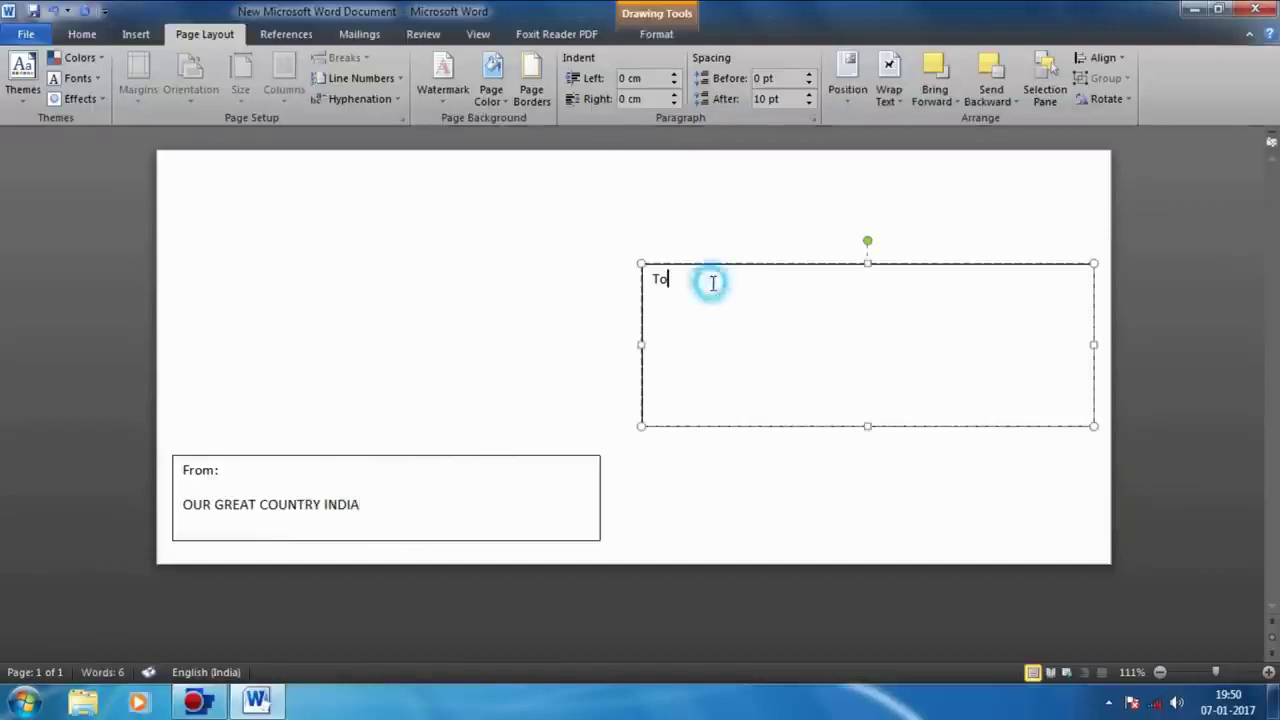
pyautogui.click(731, 281)
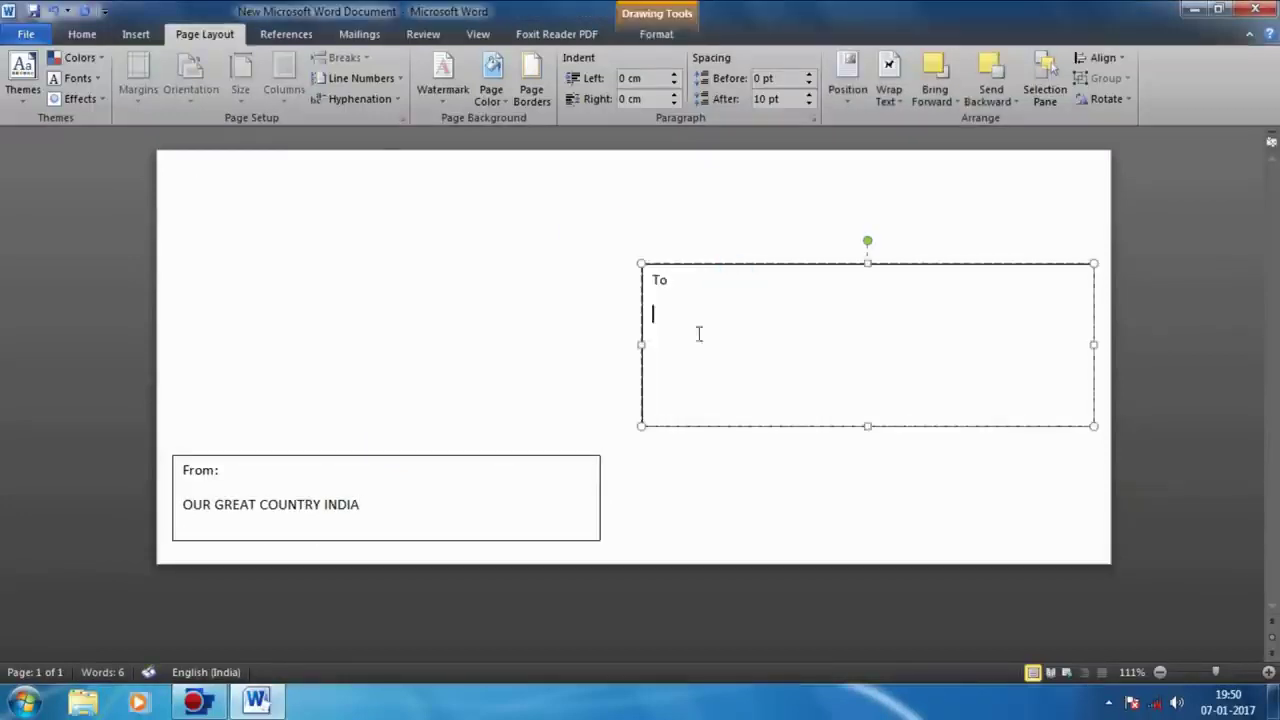
pyautogui.scroll(1, 282, 81)
pyautogui.scroll(-3, 282, 81)
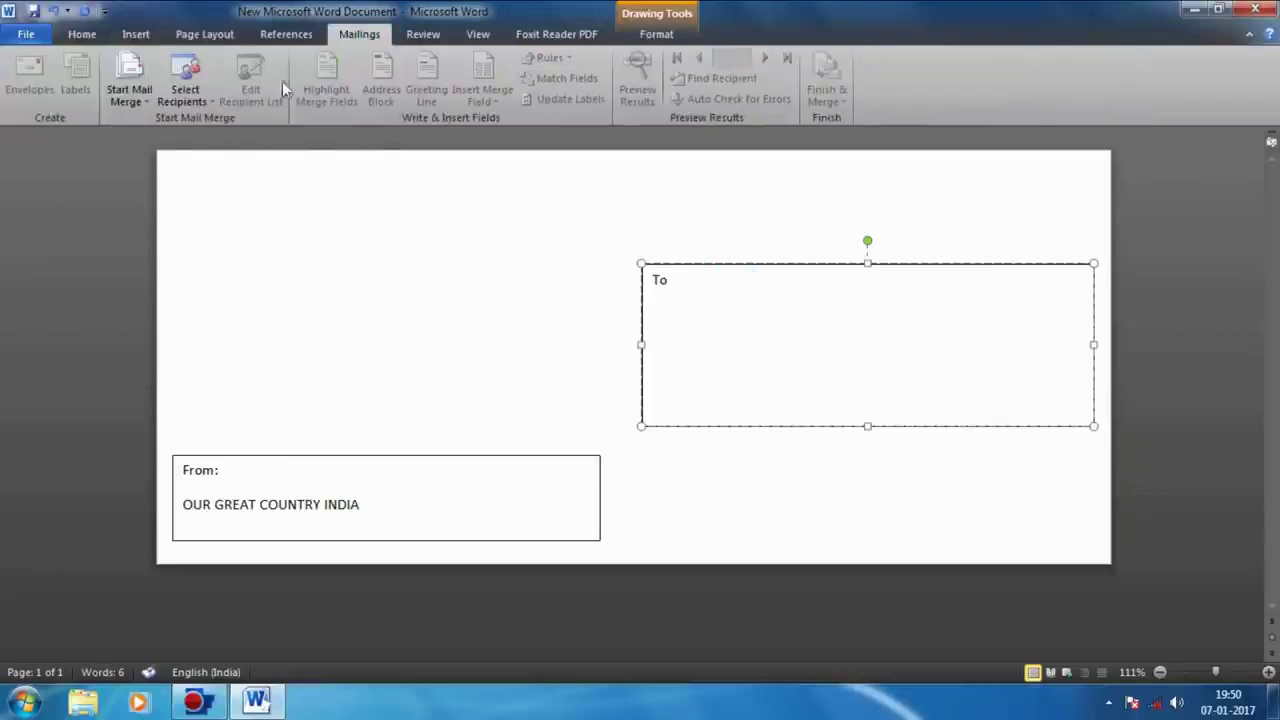
# Step: Launch the Step-by-Step Mail Merge Wizard for Envelopes and advance to selecting recipients
pyautogui.click(129, 95)
pyautogui.click(186, 251)
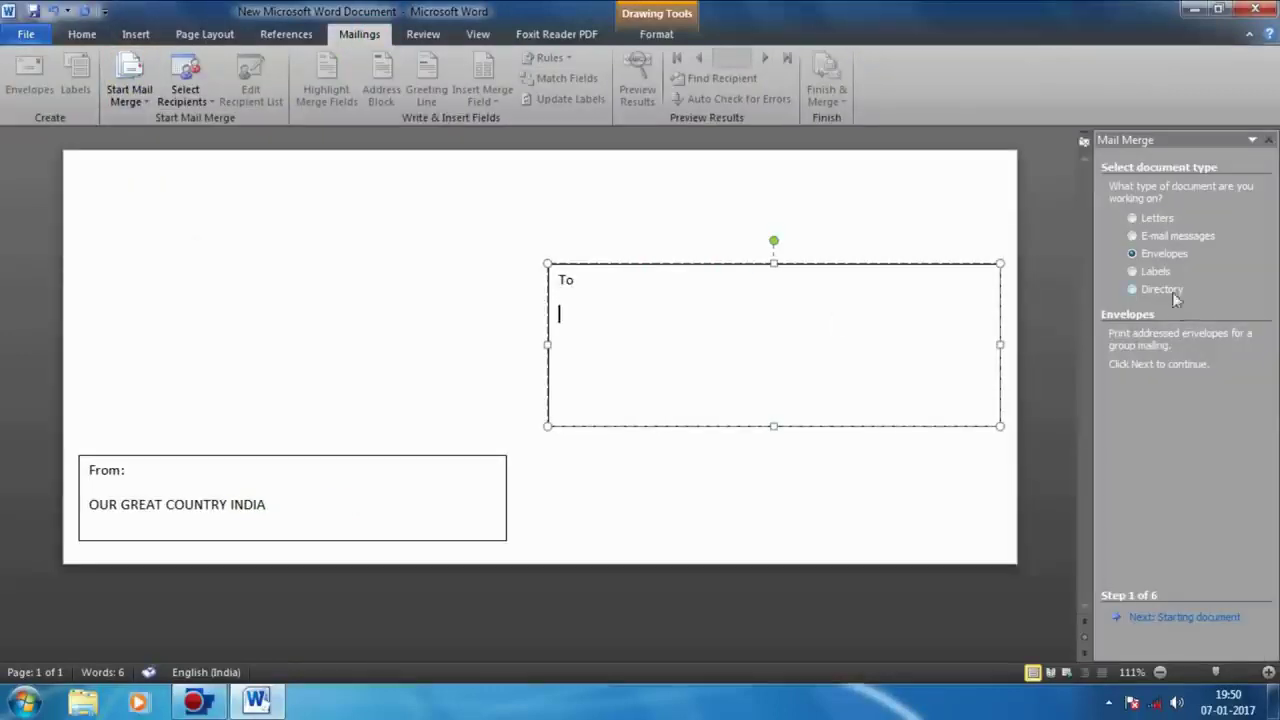
pyautogui.click(1146, 618)
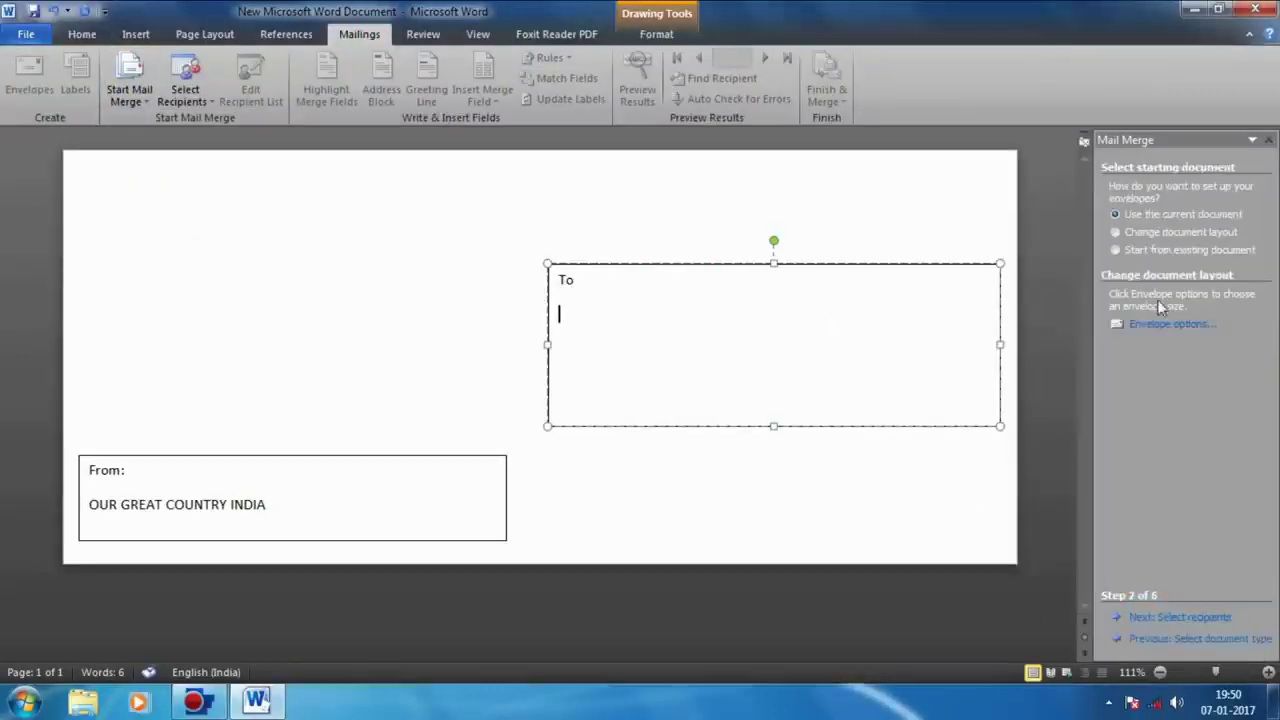
pyautogui.click(1168, 639)
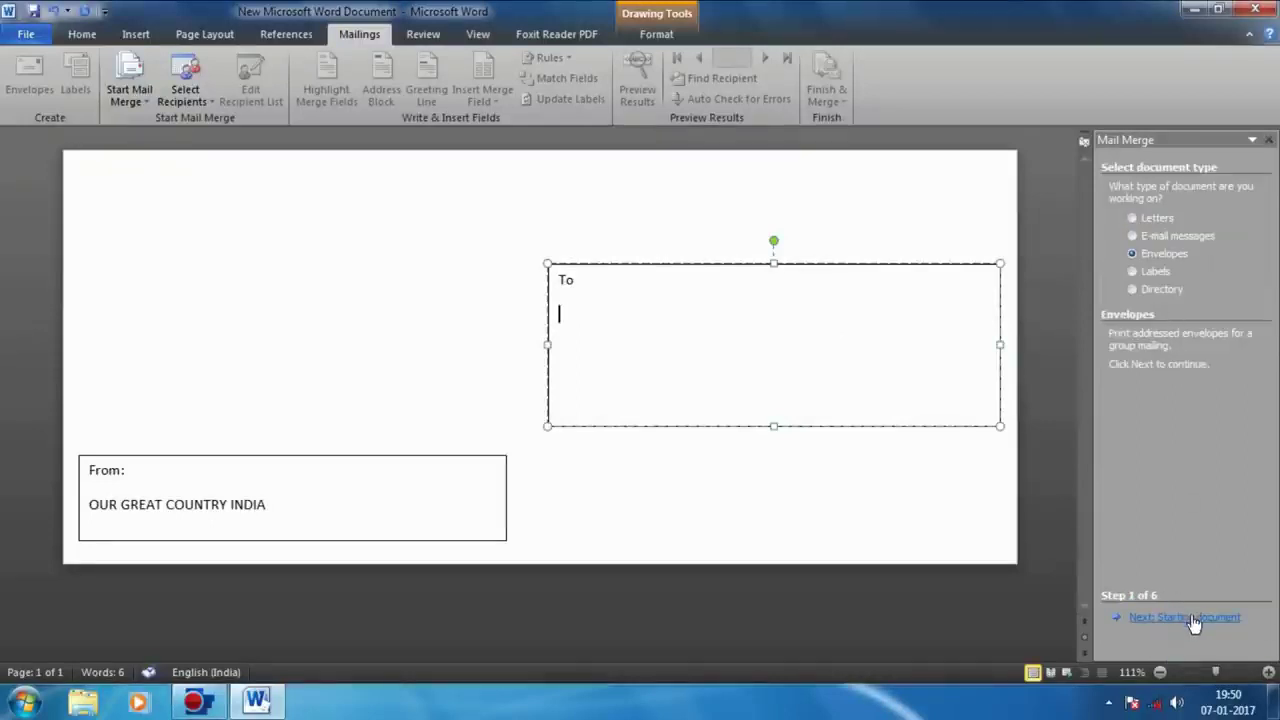
pyautogui.click(1192, 620)
pyautogui.click(1189, 616)
# Step: Use Contact Sheet.xlsx from the Desktop, table Sheet1$, as the recipient list with all records
pyautogui.click(1150, 308)
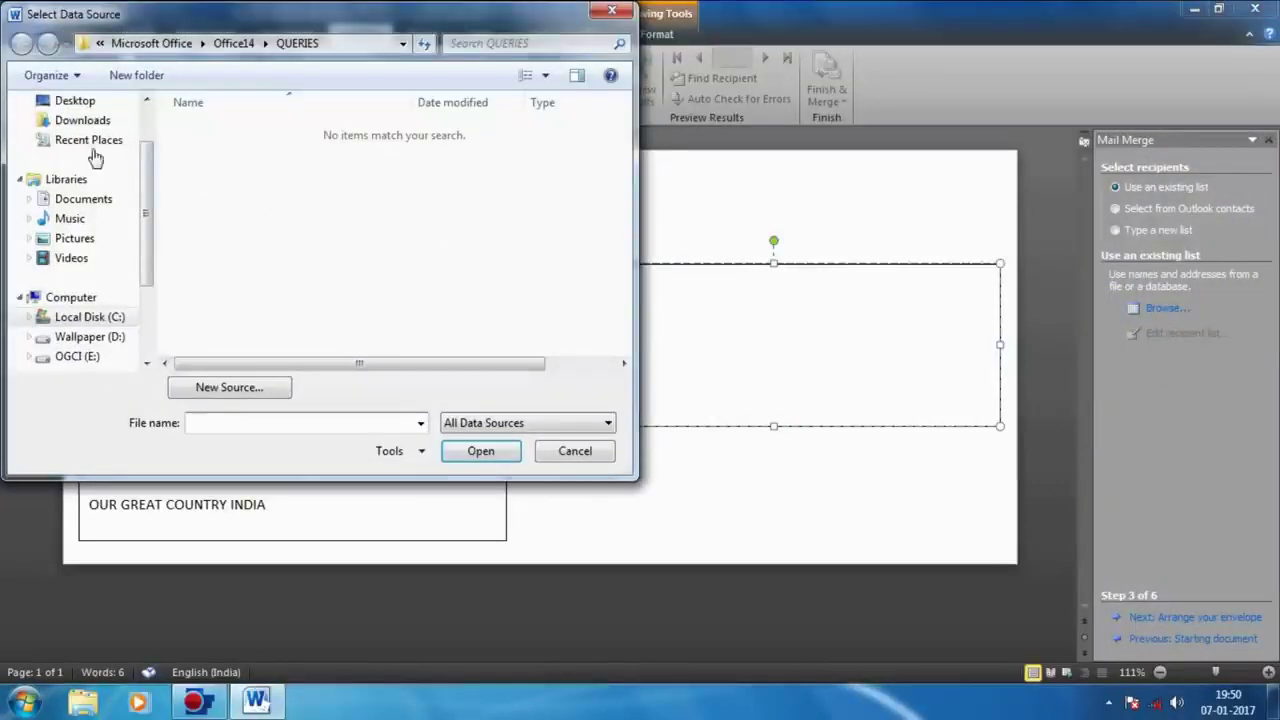
pyautogui.click(80, 101)
pyautogui.moveTo(143, 193); pyautogui.dragTo(148, 280)
pyautogui.moveTo(621, 240); pyautogui.dragTo(625, 352)
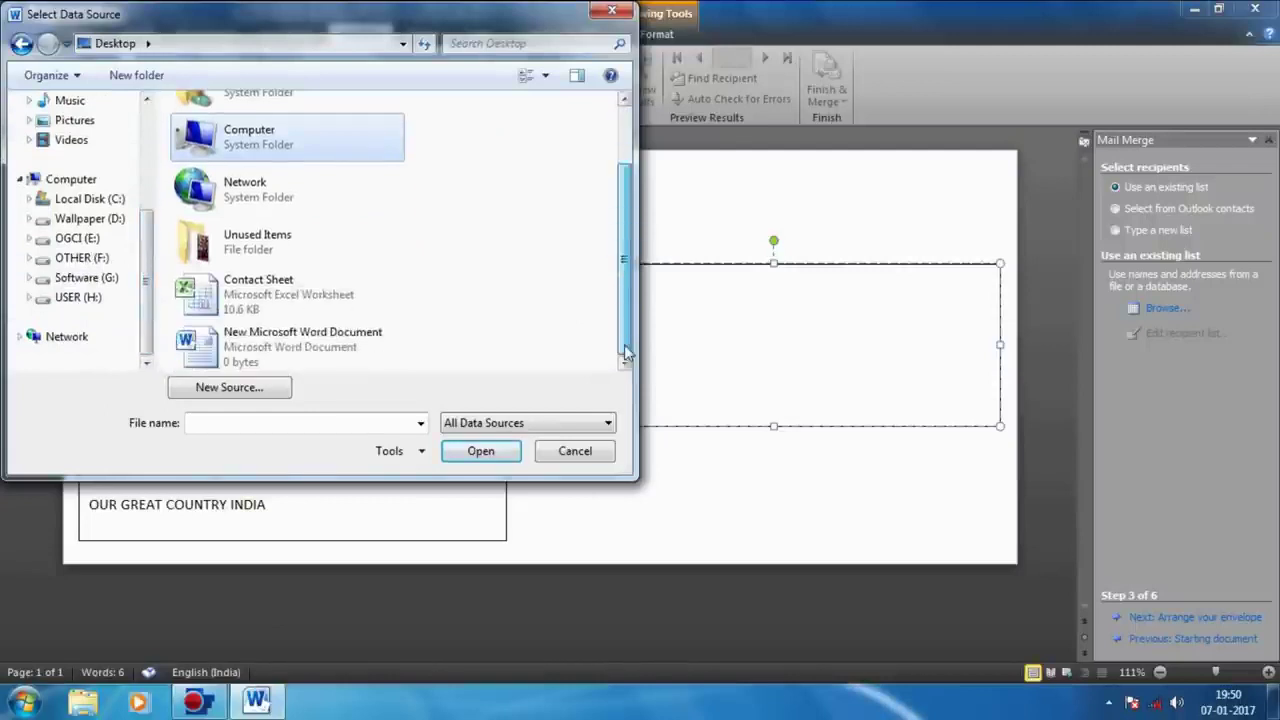
pyautogui.click(290, 294)
pyautogui.click(481, 451)
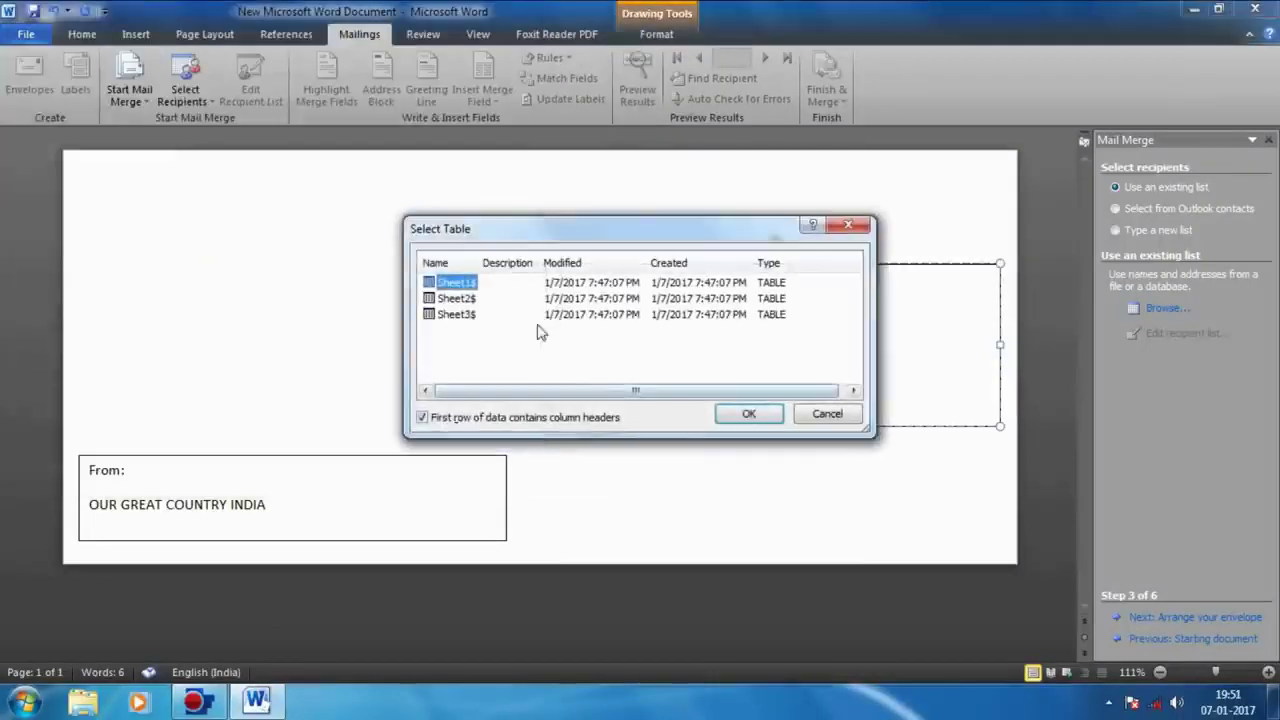
pyautogui.click(745, 414)
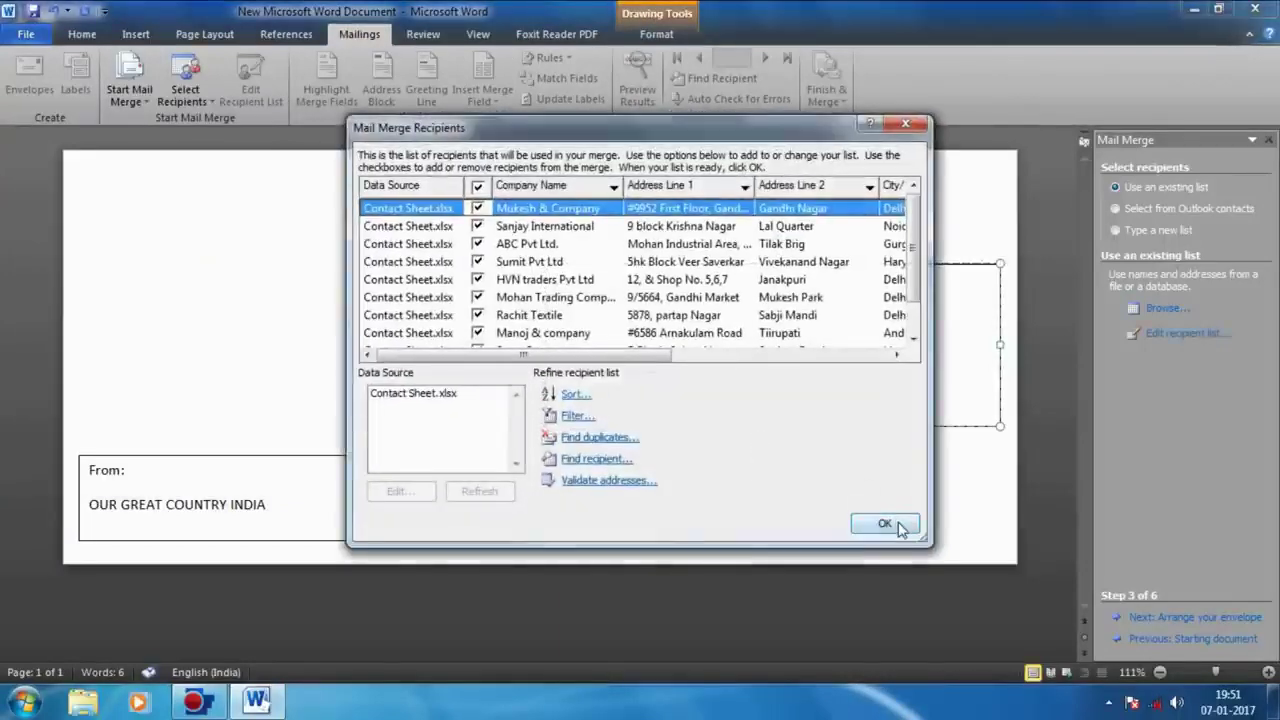
pyautogui.click(898, 527)
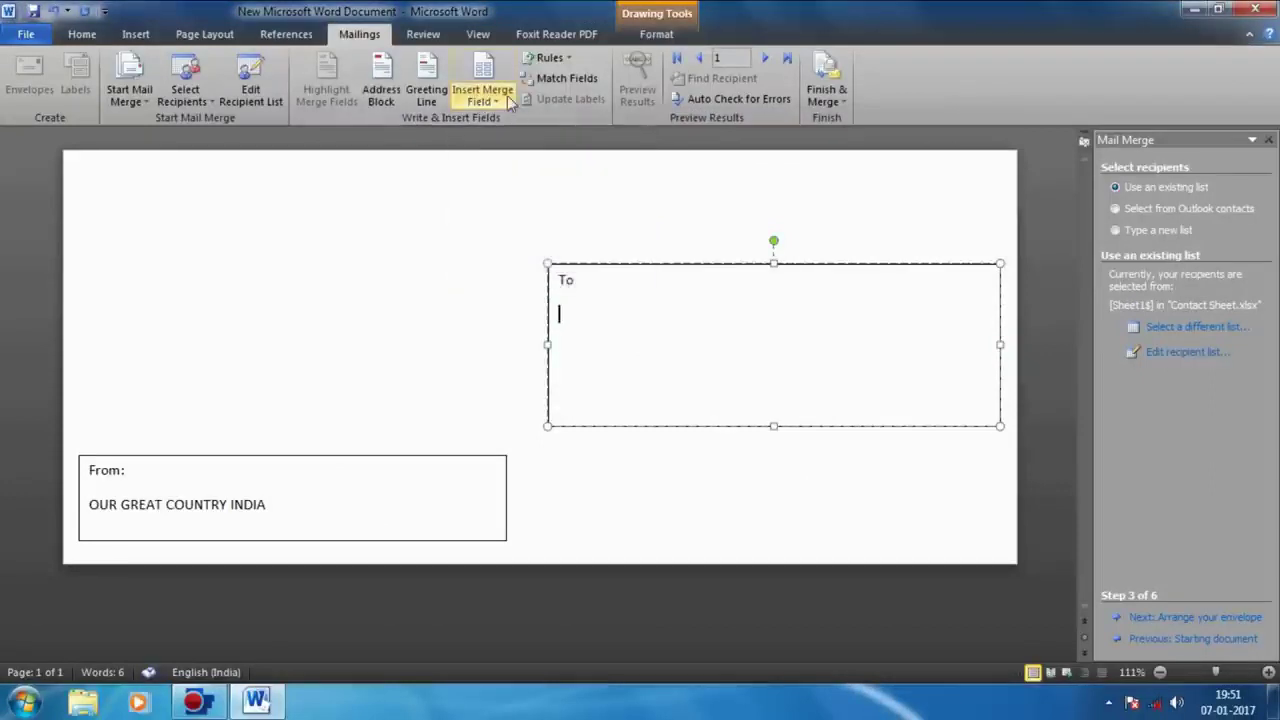
# Step: Insert Company_Name, Address_Line_1, Address_Line_2, City_State, Pin_Code, Contect_Person and Contect_no merge fields under To
pyautogui.click(483, 100)
pyautogui.click(515, 122)
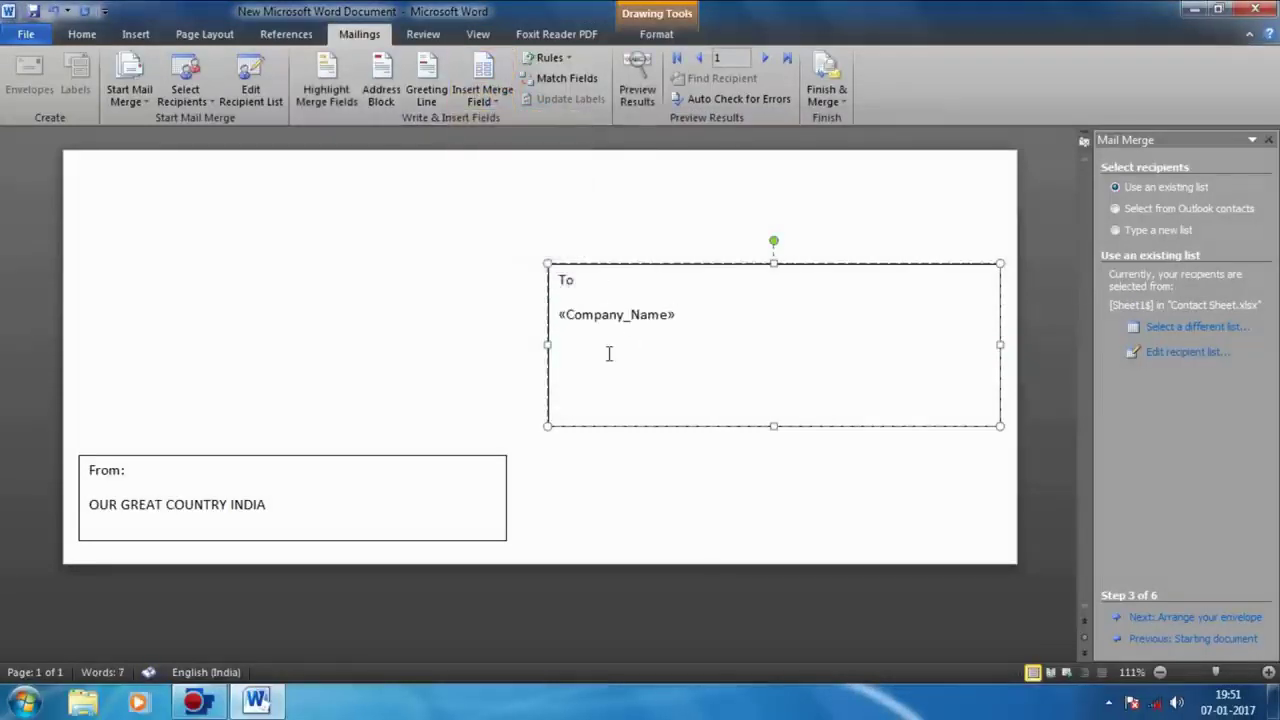
pyautogui.click(483, 95)
pyautogui.click(519, 142)
pyautogui.click(483, 95)
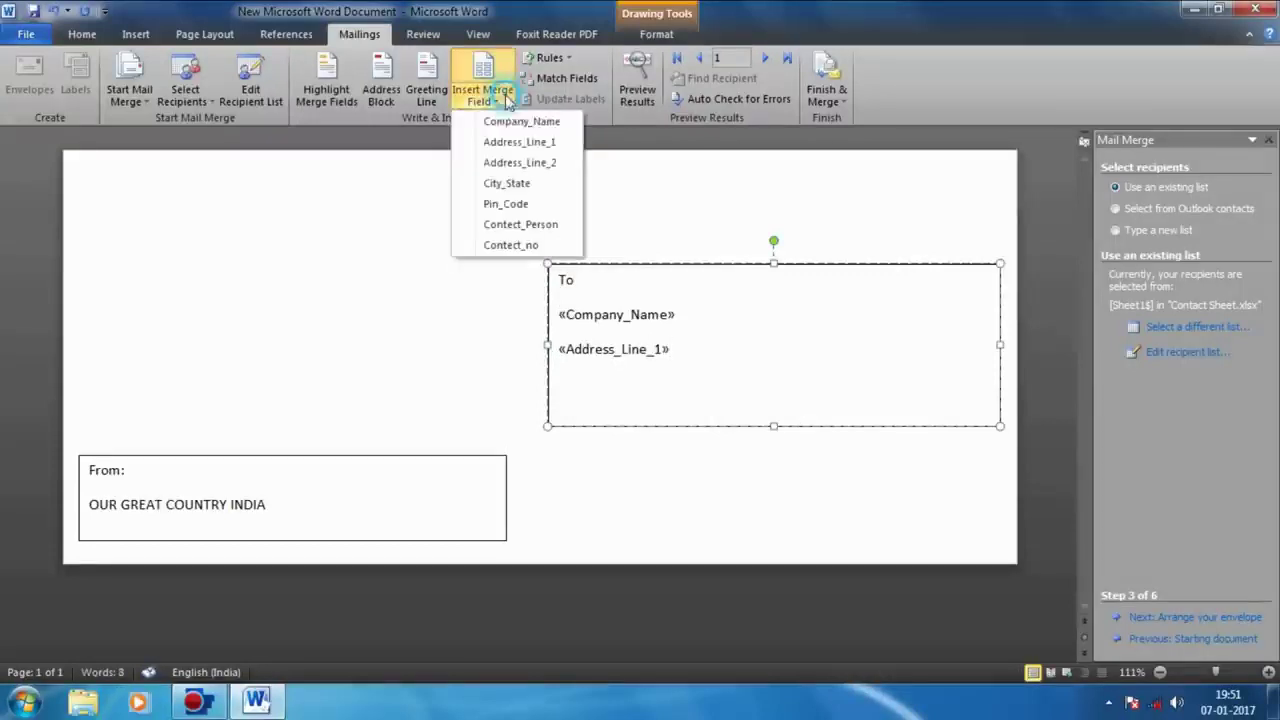
pyautogui.click(548, 163)
pyautogui.click(483, 95)
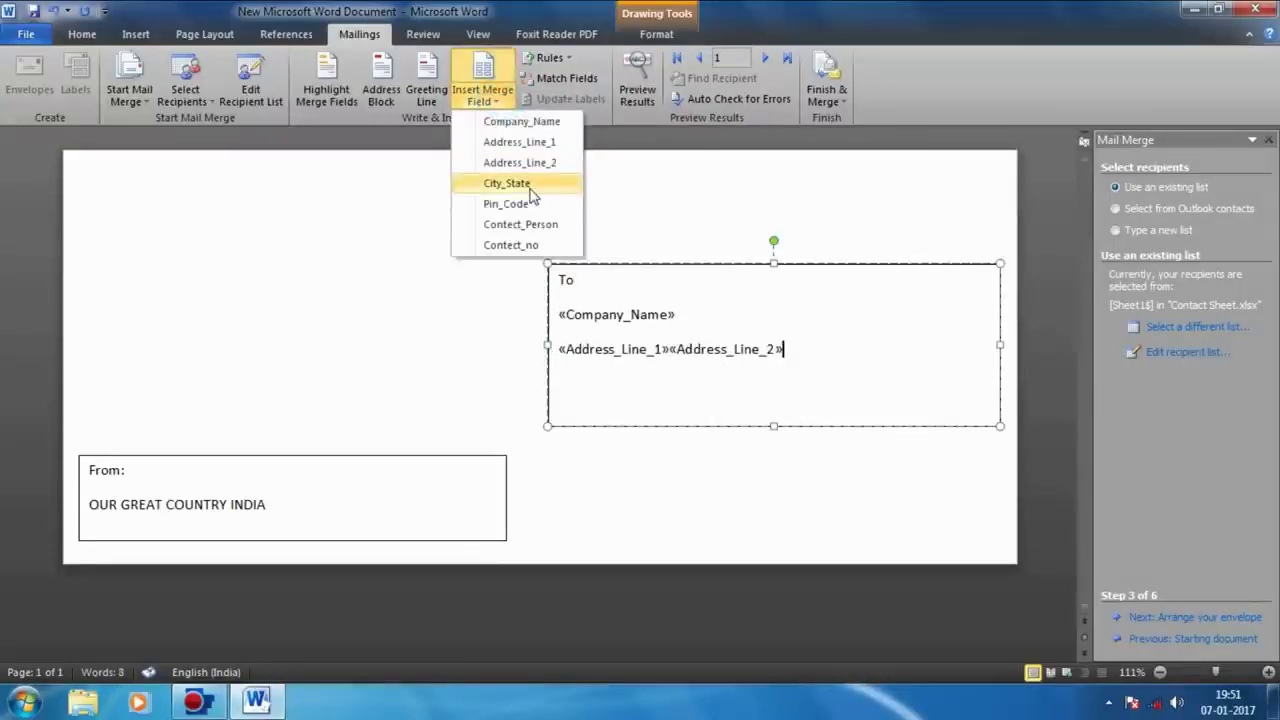
pyautogui.click(525, 184)
pyautogui.click(490, 97)
pyautogui.click(525, 204)
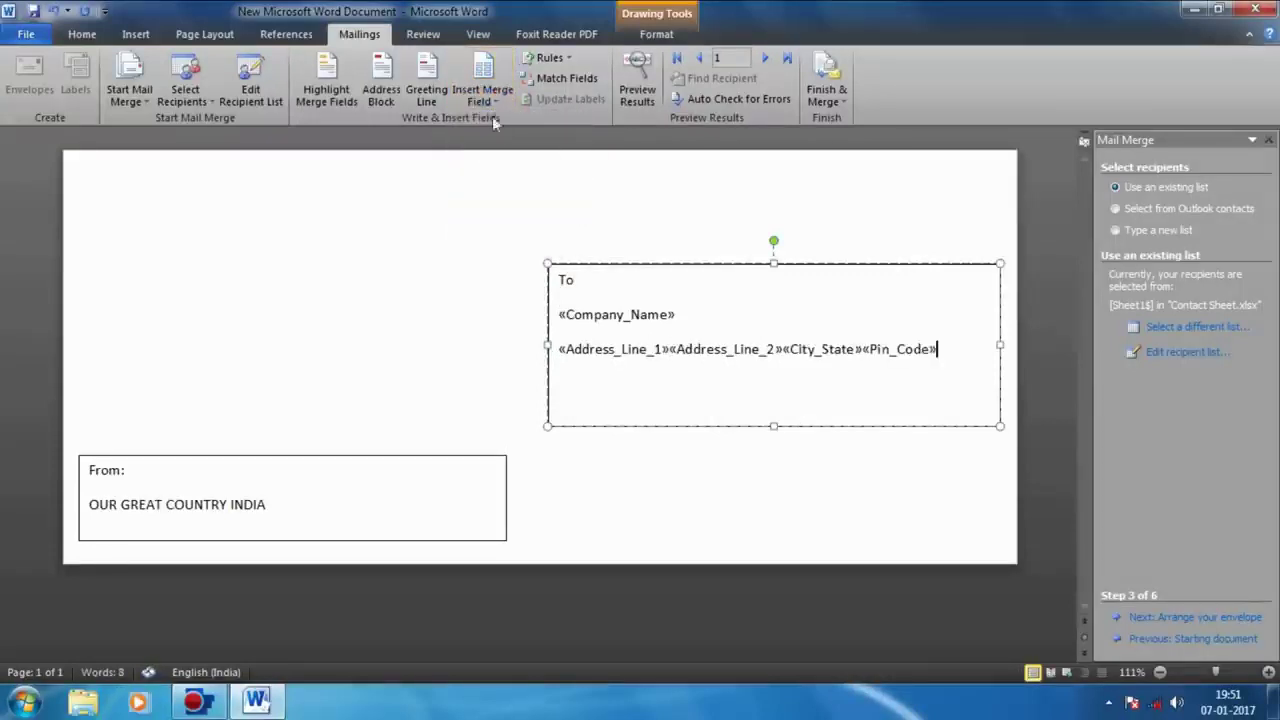
pyautogui.click(485, 95)
pyautogui.click(520, 226)
pyautogui.click(483, 95)
pyautogui.click(510, 245)
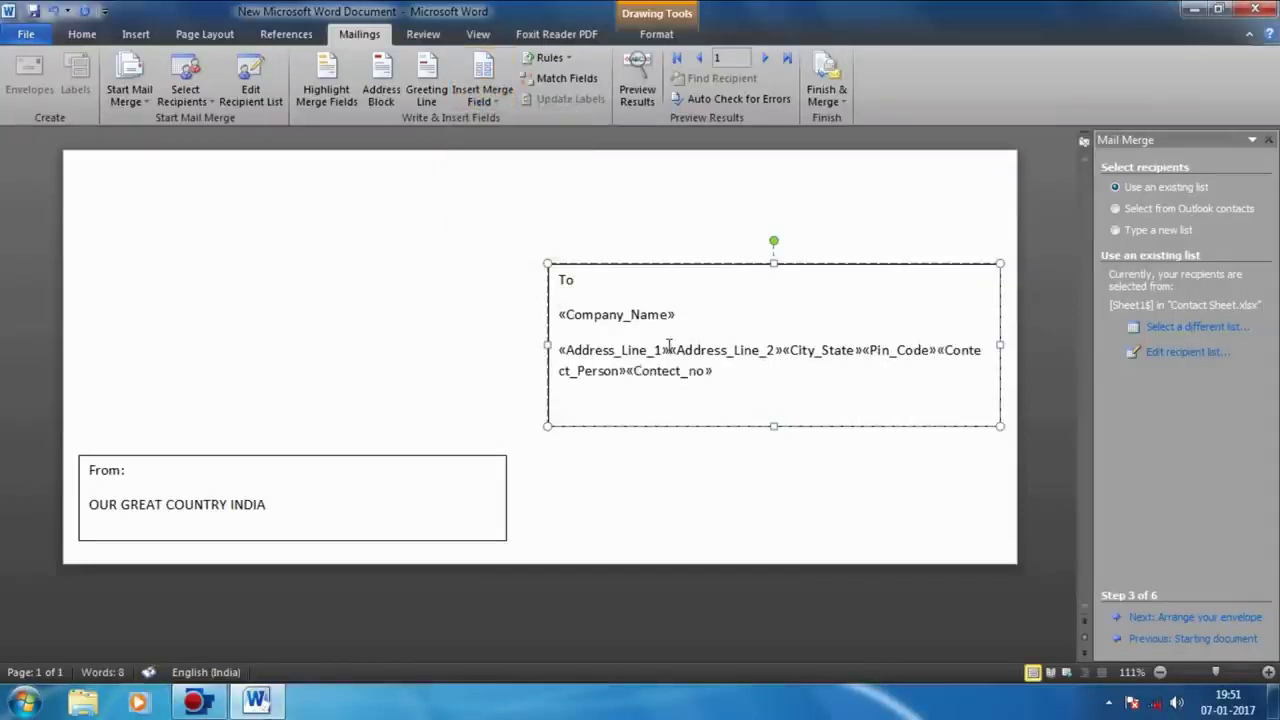
# Step: Put Address_Line_2 and City_State on their own lines and make the To box taller
pyautogui.click(669, 350)
pyautogui.press('Return')
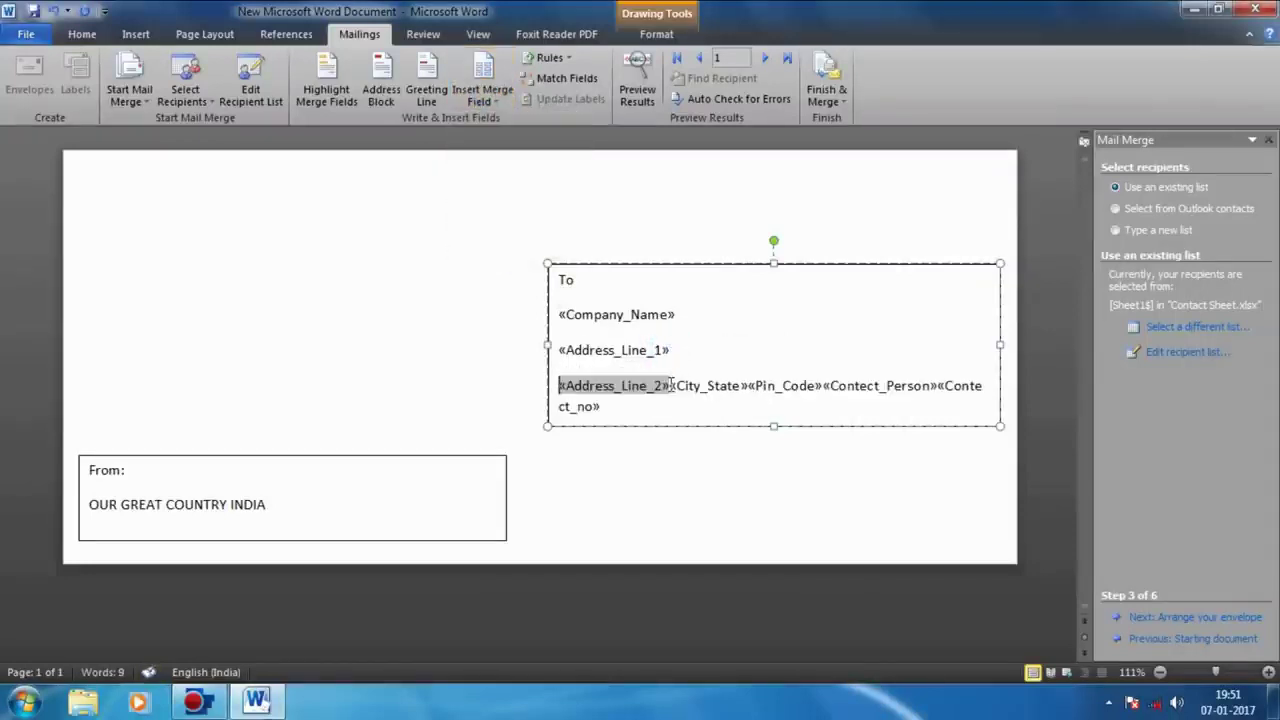
pyautogui.click(576, 280)
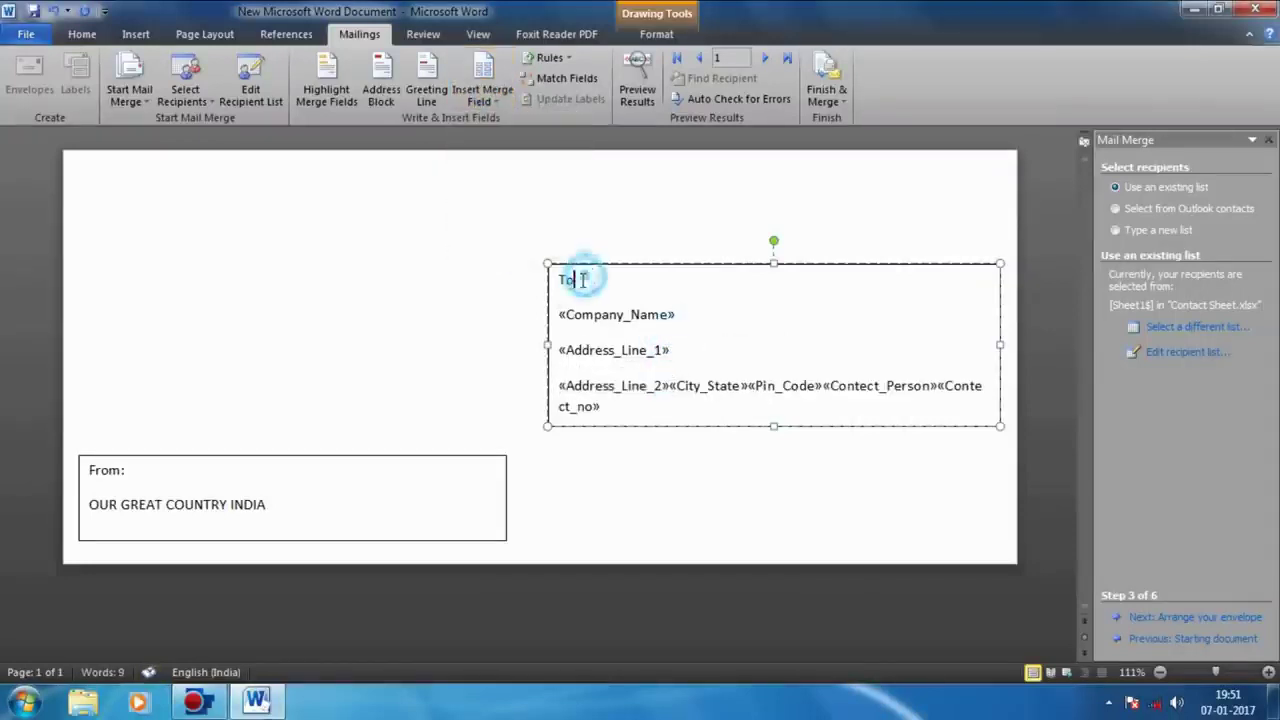
pyautogui.click(672, 387)
pyautogui.press('Return')
pyautogui.moveTo(1000, 427); pyautogui.dragTo(1013, 480)
# Step: Move Contect_Person and Contect_no onto new lines, extend the box, and shift it up-left
pyautogui.click(786, 428)
pyautogui.click(636, 420)
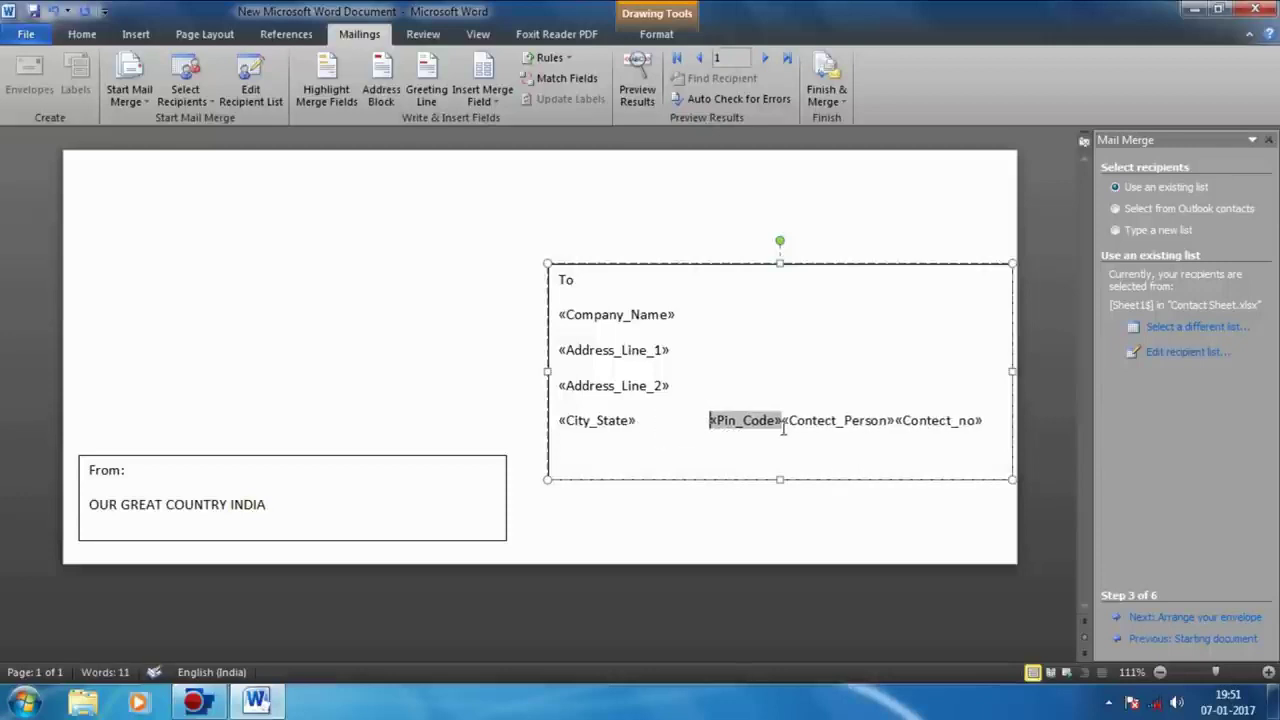
pyautogui.click(788, 428)
pyautogui.press('Return')
pyautogui.click(671, 457)
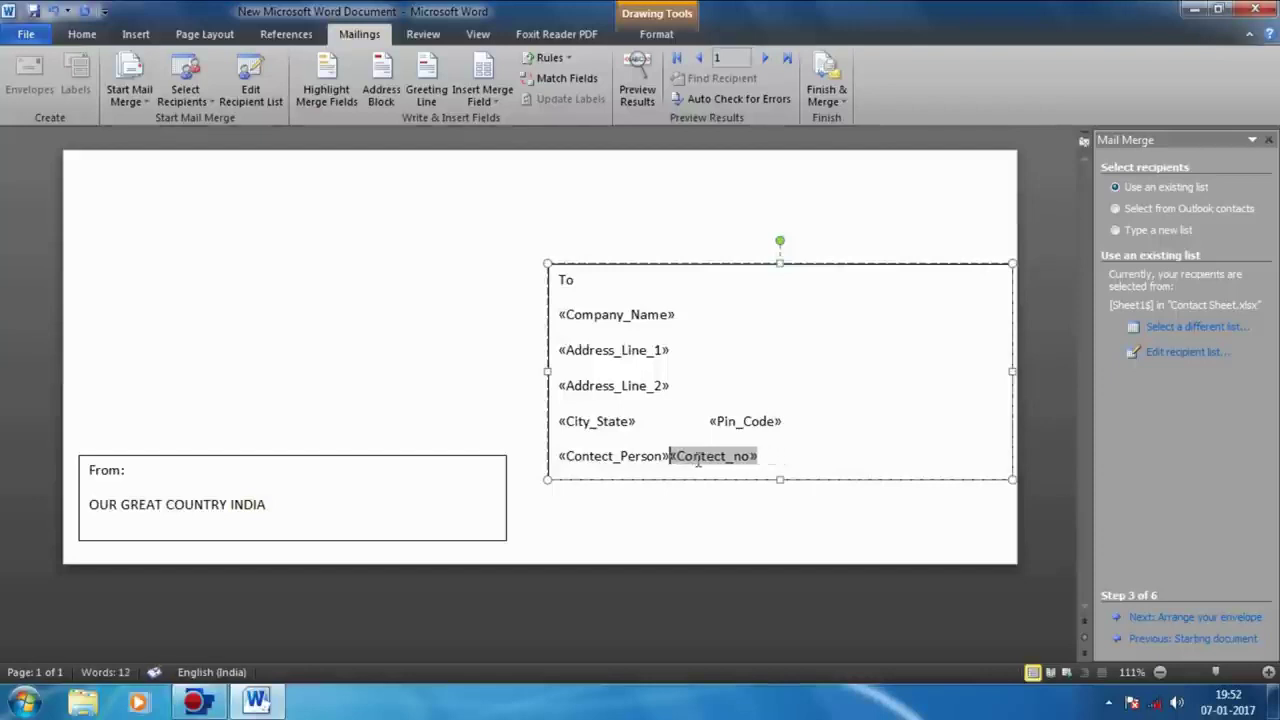
pyautogui.press('Return')
pyautogui.moveTo(779, 479); pyautogui.dragTo(777, 512)
pyautogui.click(749, 504)
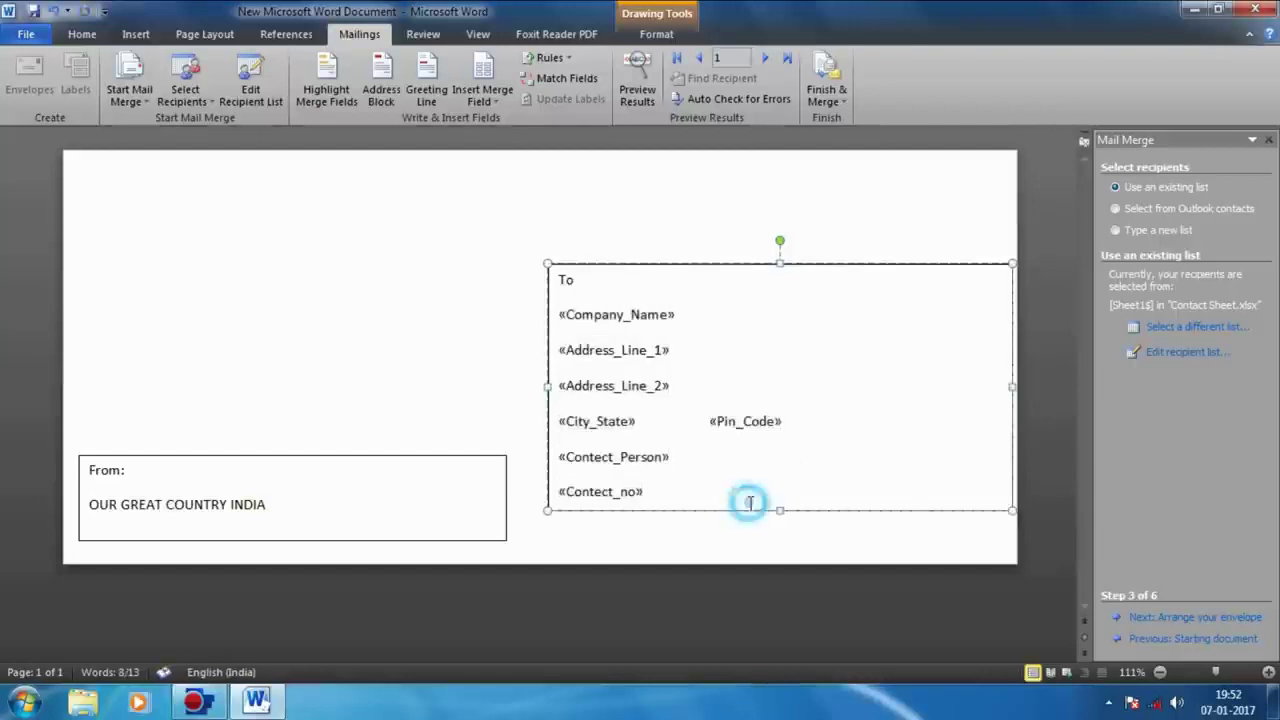
pyautogui.moveTo(622, 264); pyautogui.dragTo(609, 240)
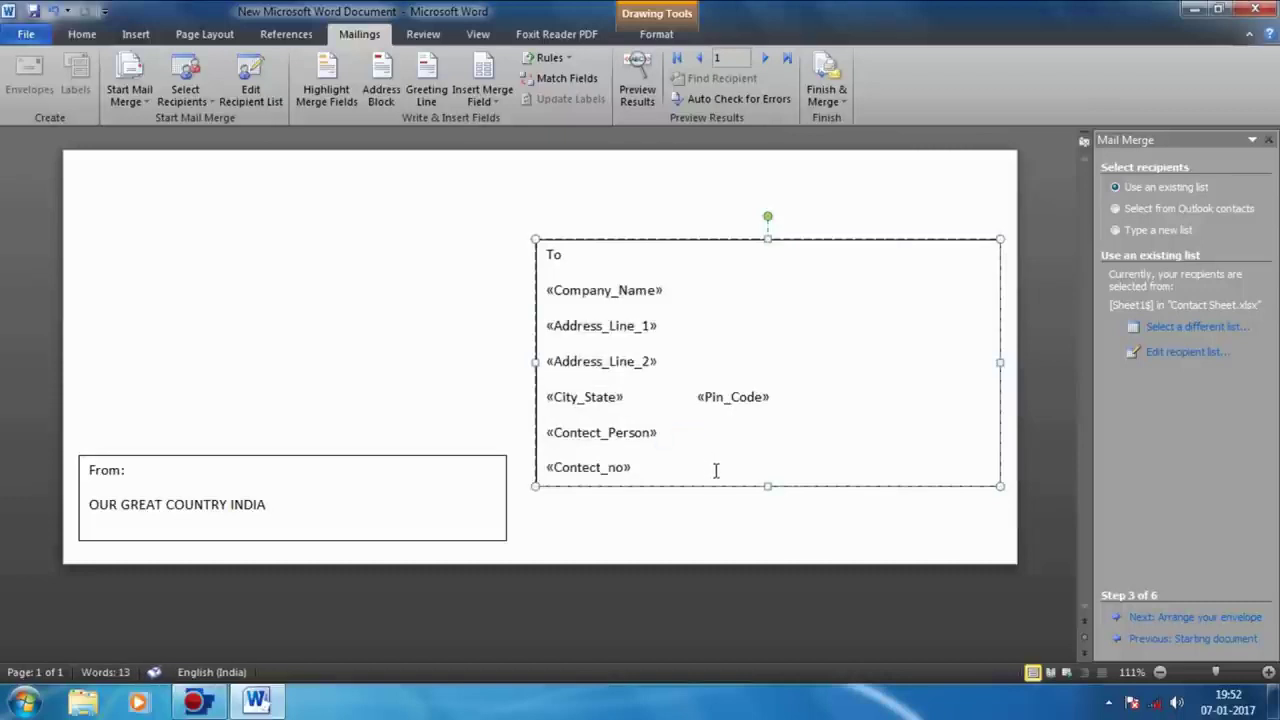
# Step: Select all the To-box text and shrink its font two sizes
pyautogui.hotkey('ctrl', 'a')
pyautogui.click(82, 34)
pyautogui.click(309, 65)
pyautogui.click(309, 65)
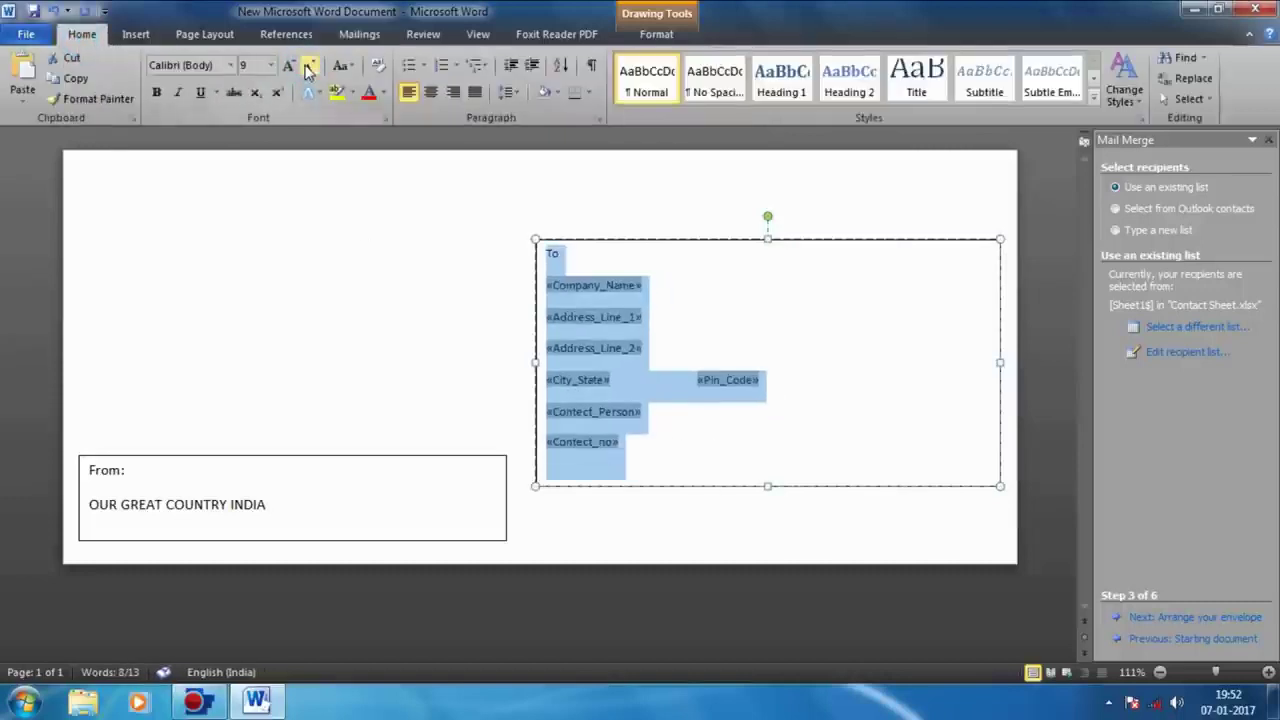
pyautogui.click(385, 36)
pyautogui.scroll(-2, 385, 42)
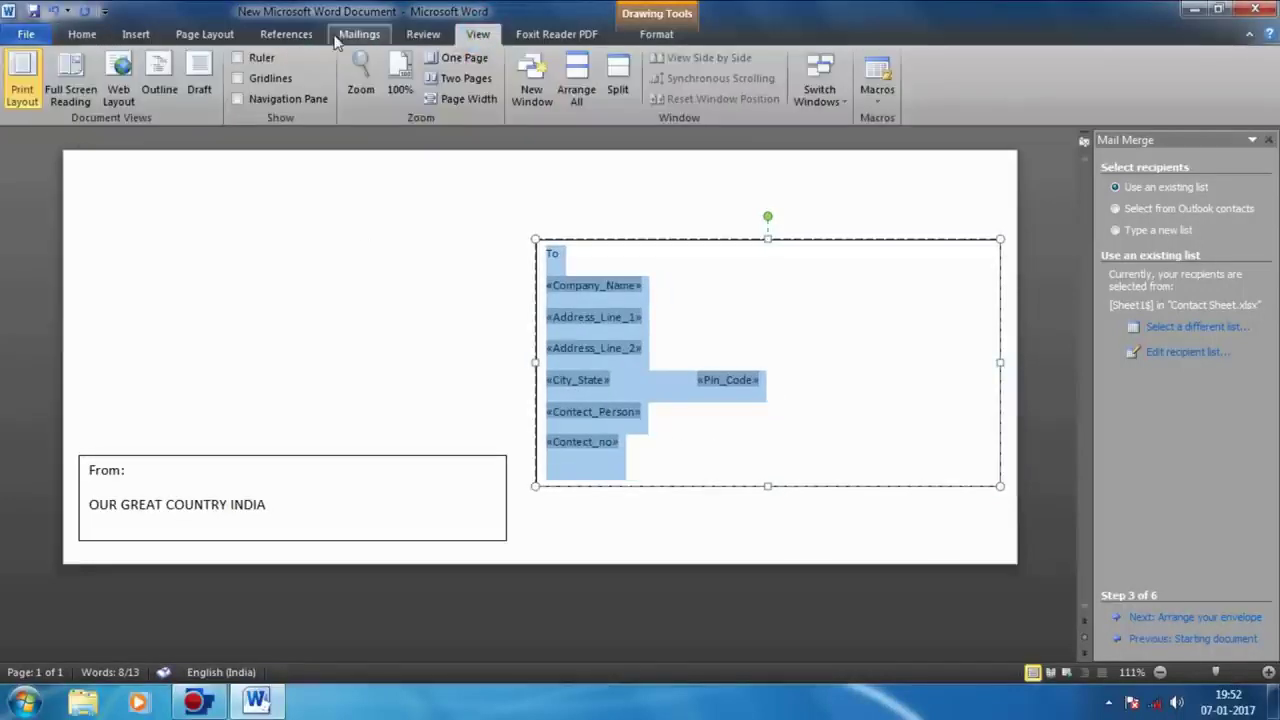
pyautogui.click(287, 35)
# Step: Set Spacing After to 3 pt for the address lines and shorten the box to fit
pyautogui.click(205, 34)
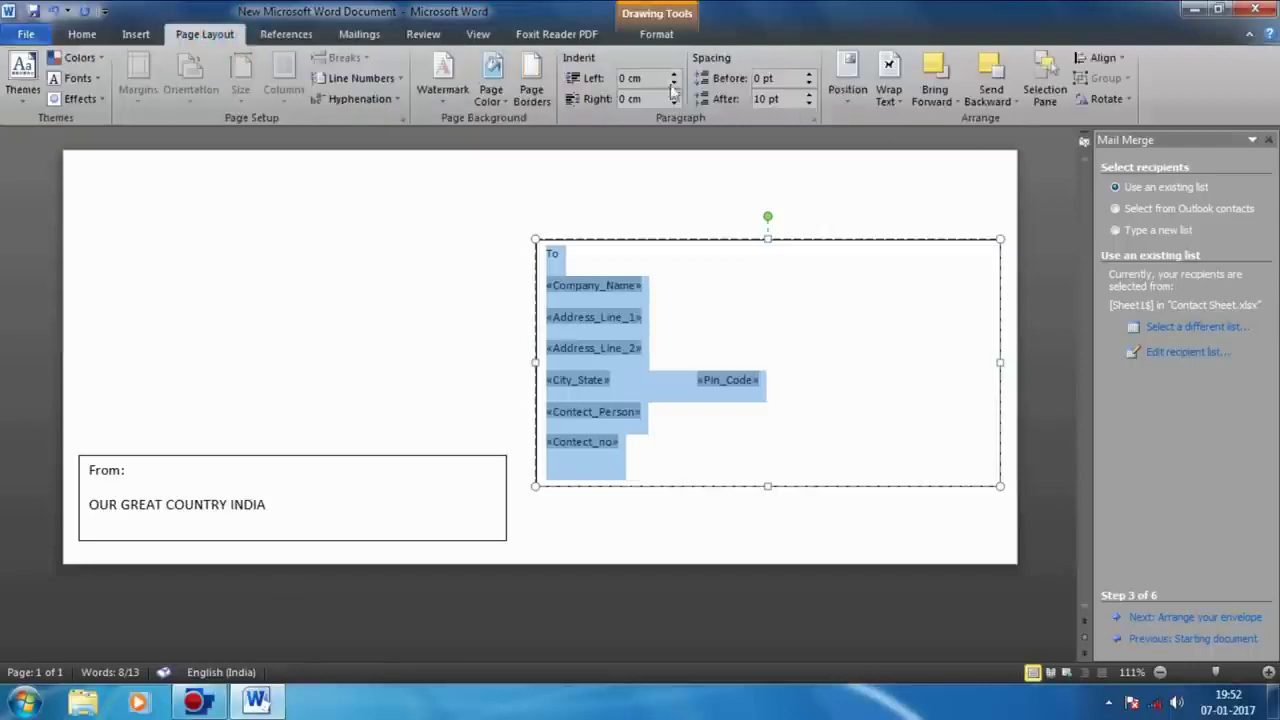
pyautogui.click(809, 104)
pyautogui.click(809, 104)
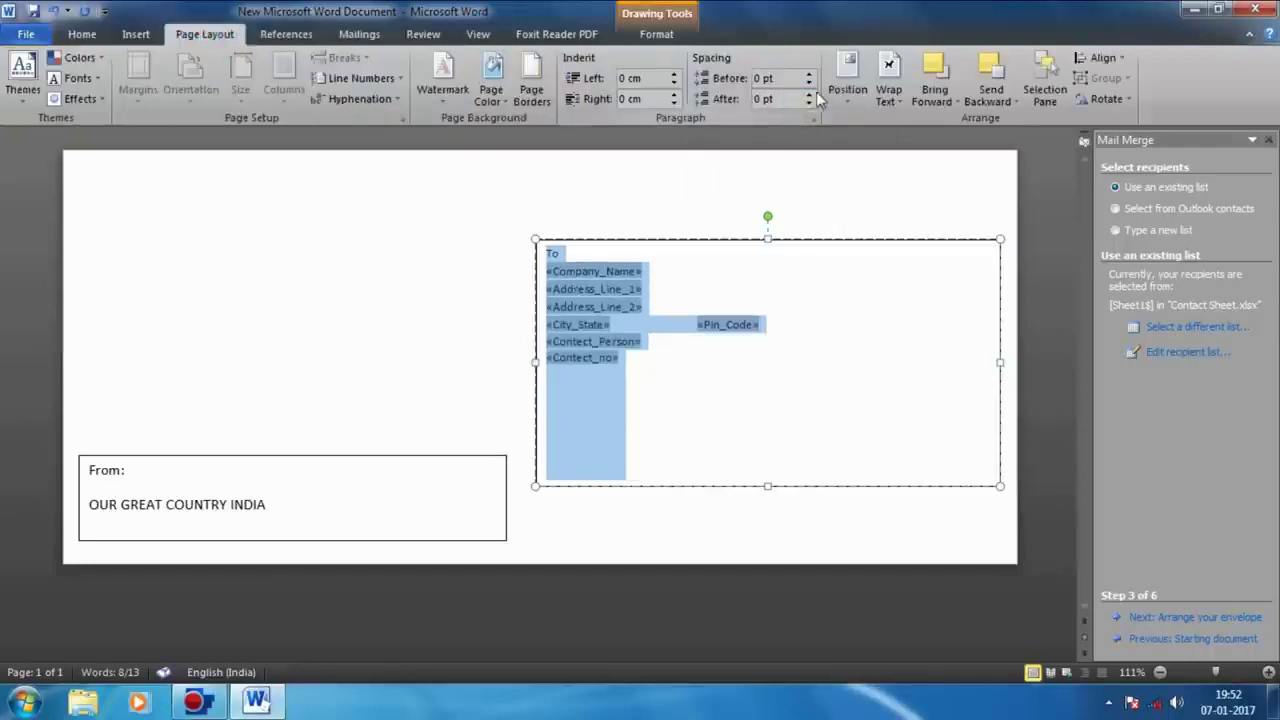
pyautogui.click(810, 93)
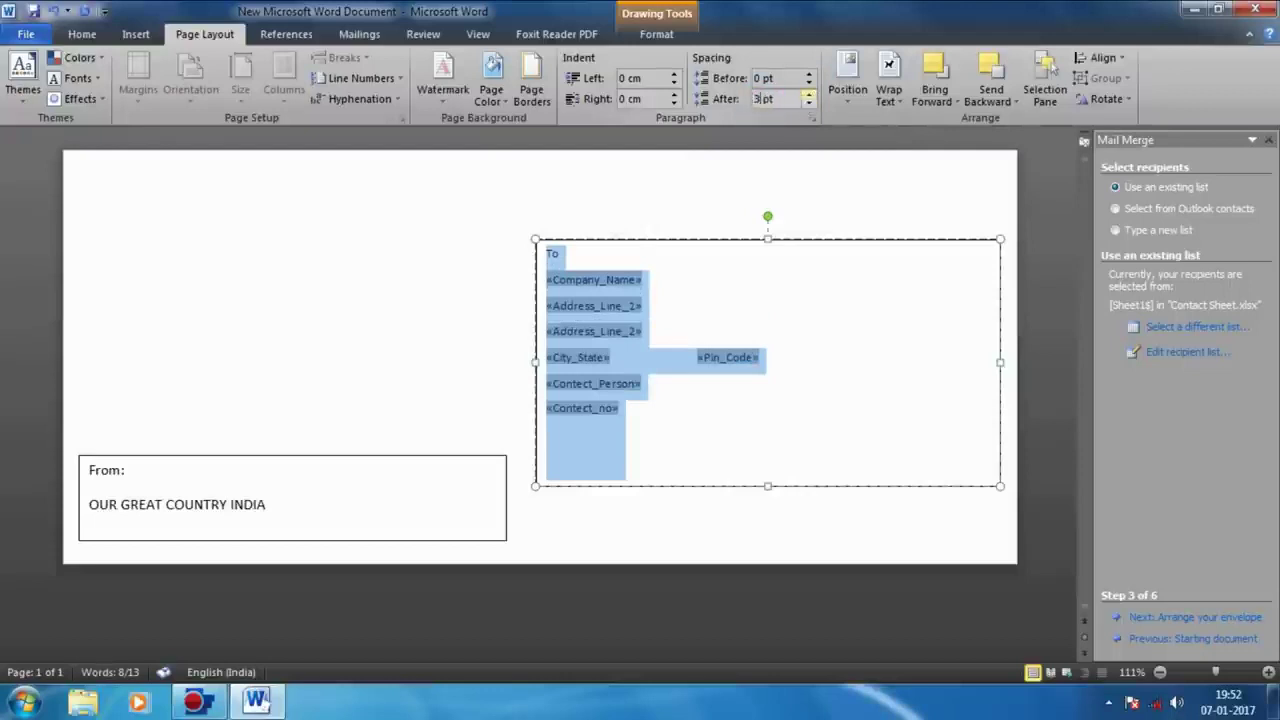
pyautogui.press('Return')
pyautogui.moveTo(767, 486); pyautogui.dragTo(783, 440)
# Step: Enlarge the address text to 12 pt and tab «Pin_Code» further right
pyautogui.click(82, 34)
pyautogui.click(289, 65)
pyautogui.click(289, 65)
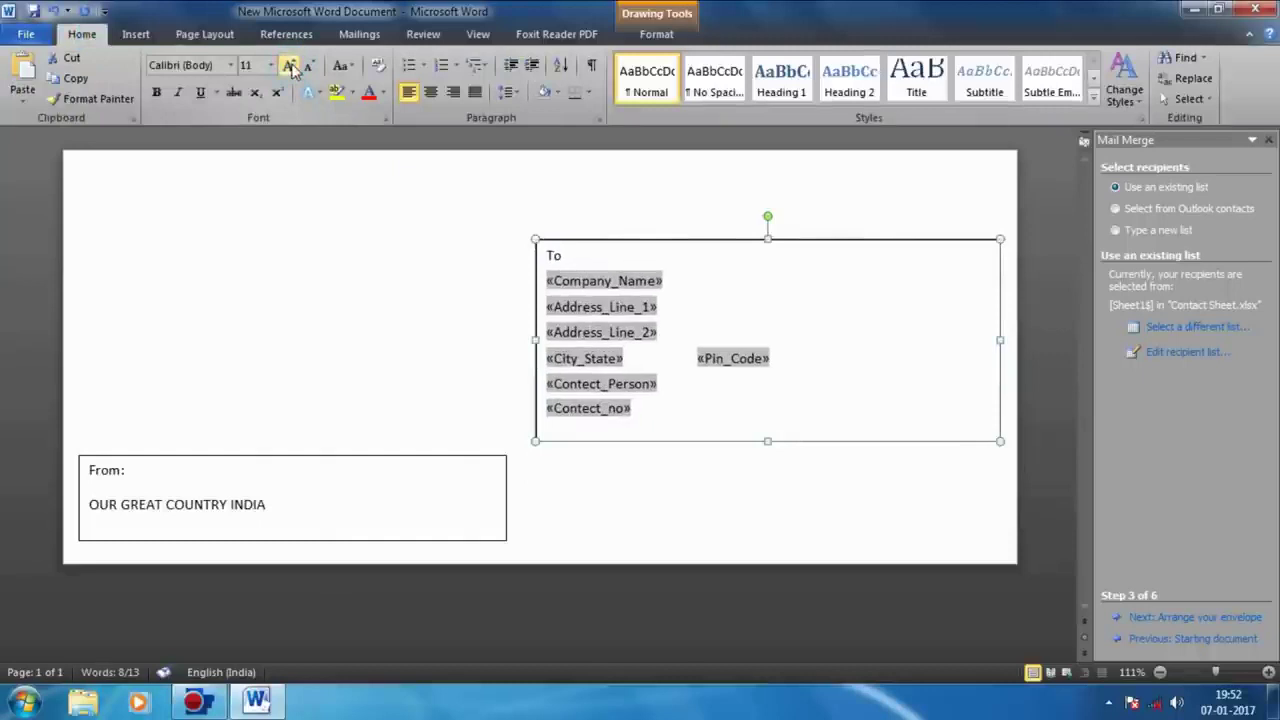
pyautogui.click(289, 65)
pyautogui.click(740, 370)
pyautogui.press('Tab')
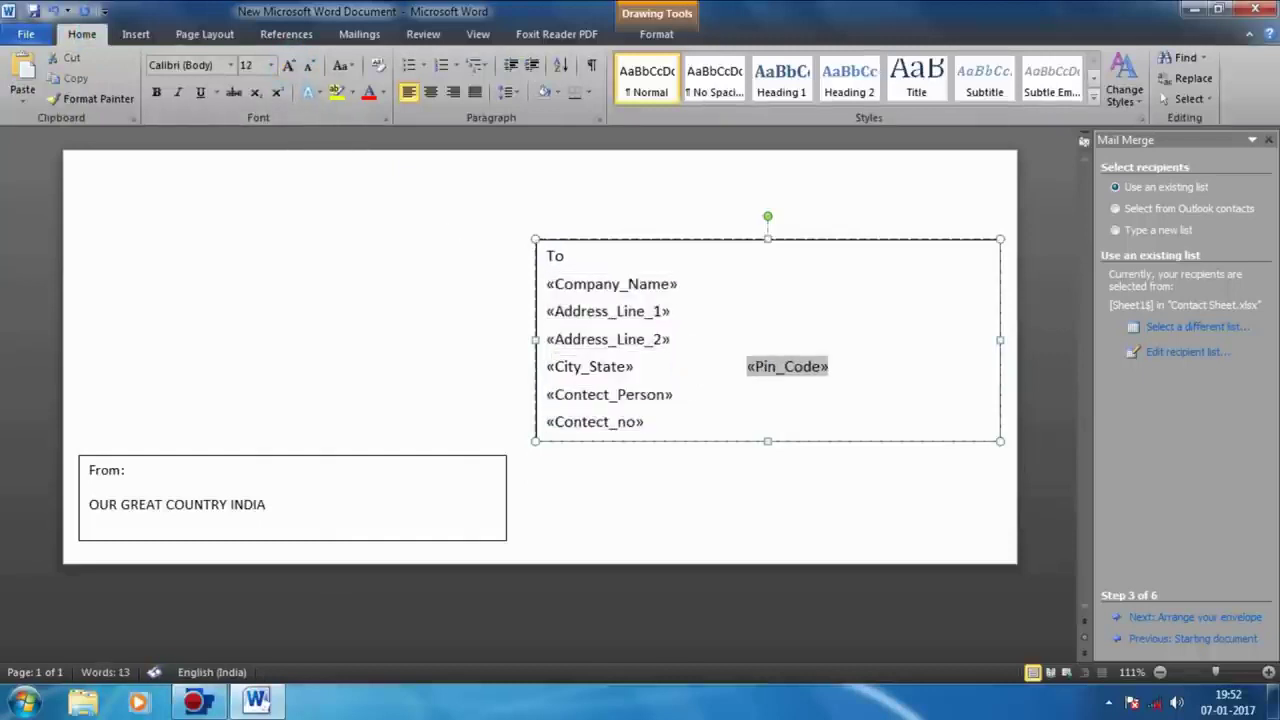
pyautogui.click(722, 366)
pyautogui.click(906, 424)
pyautogui.click(737, 364)
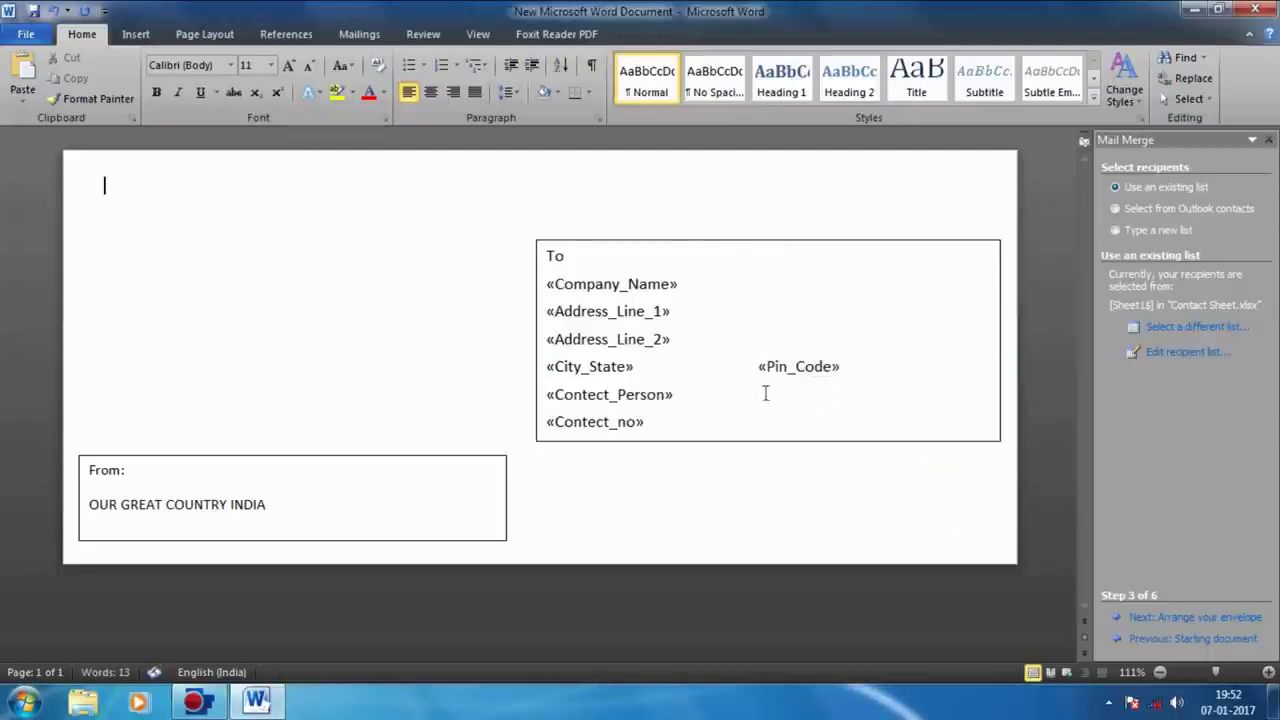
# Step: Finish placing «Pin_Code» and advance the Mail Merge wizard to step 6, Complete the merge
pyautogui.click(740, 372)
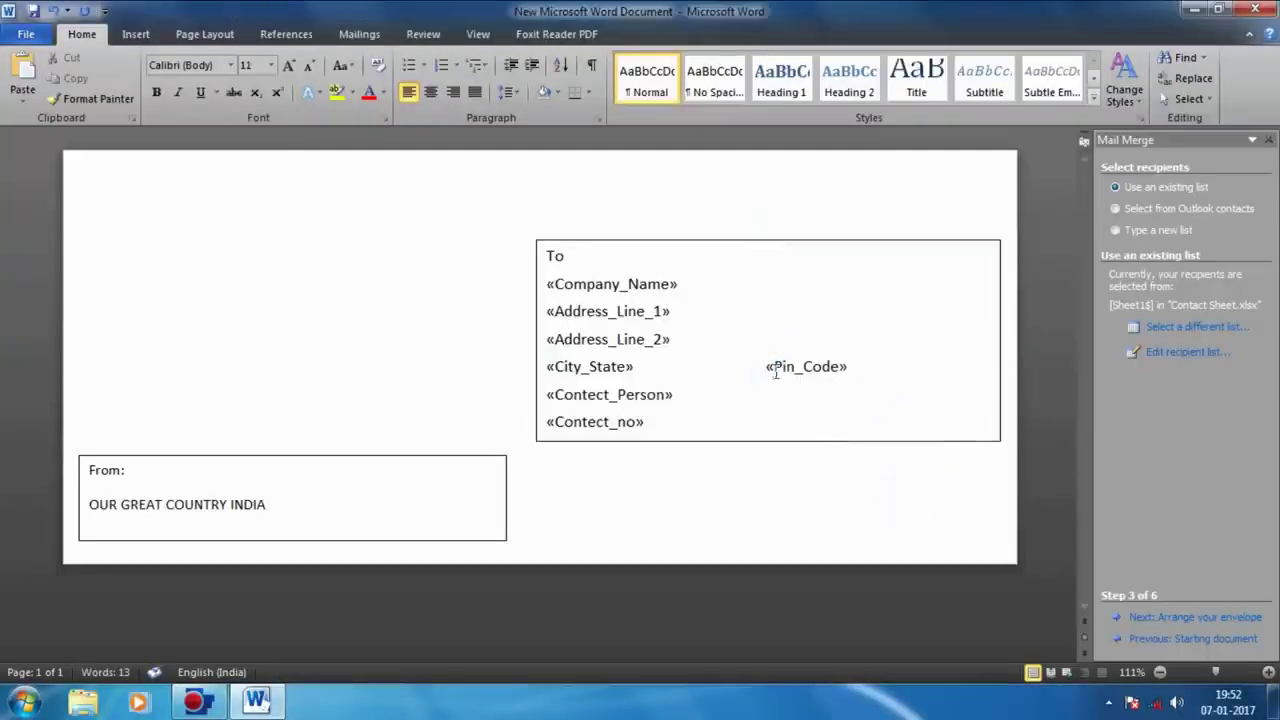
pyautogui.click(766, 370)
pyautogui.click(960, 492)
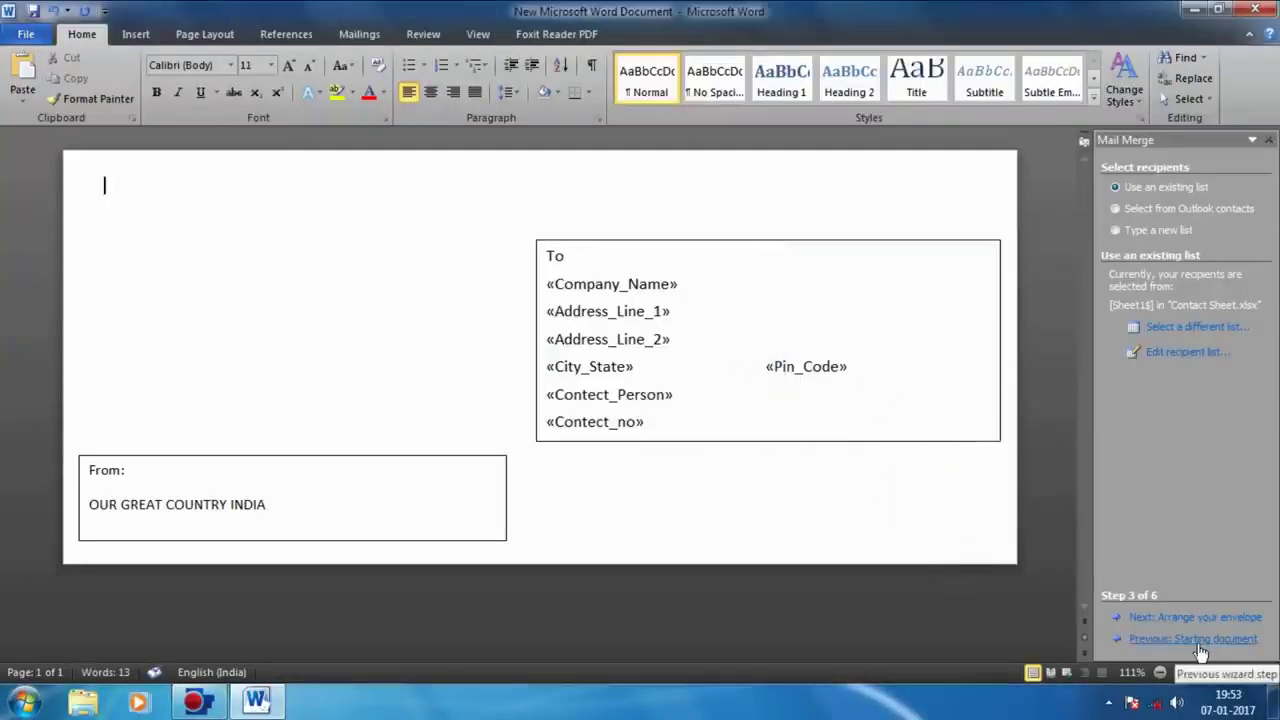
pyautogui.click(1170, 638)
pyautogui.click(1180, 620)
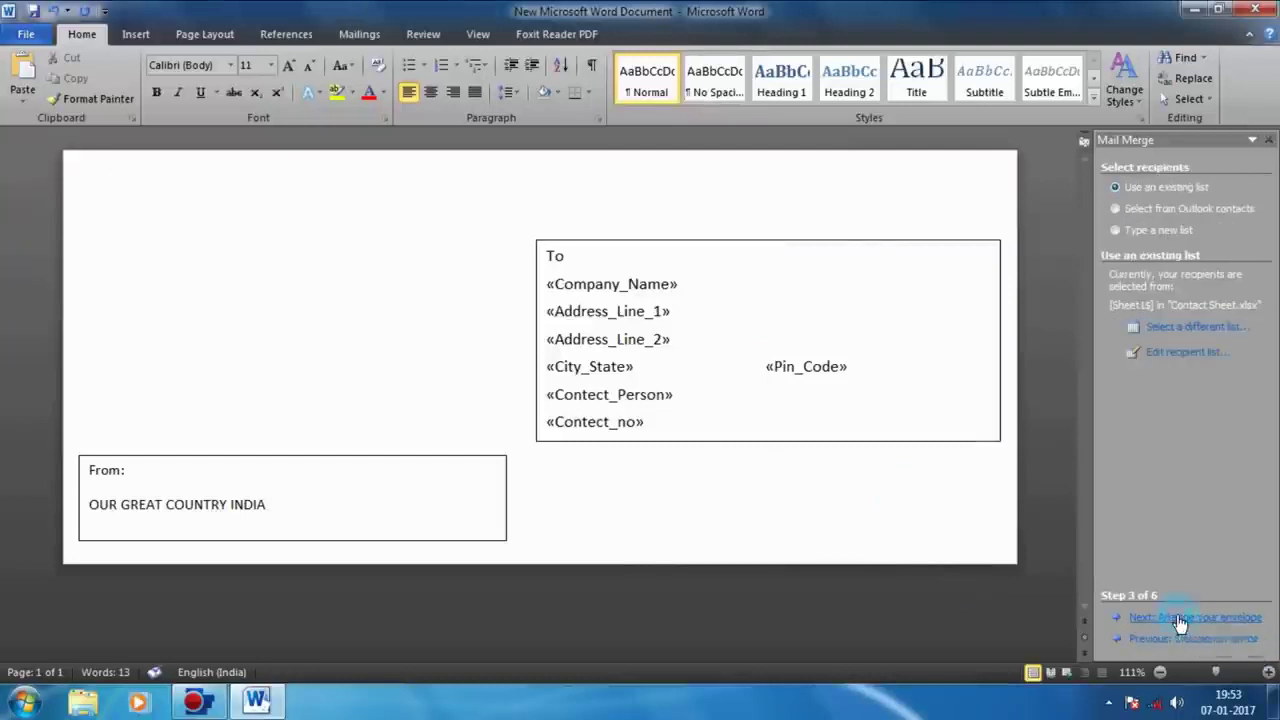
pyautogui.click(1180, 620)
pyautogui.click(1182, 620)
pyautogui.click(1180, 619)
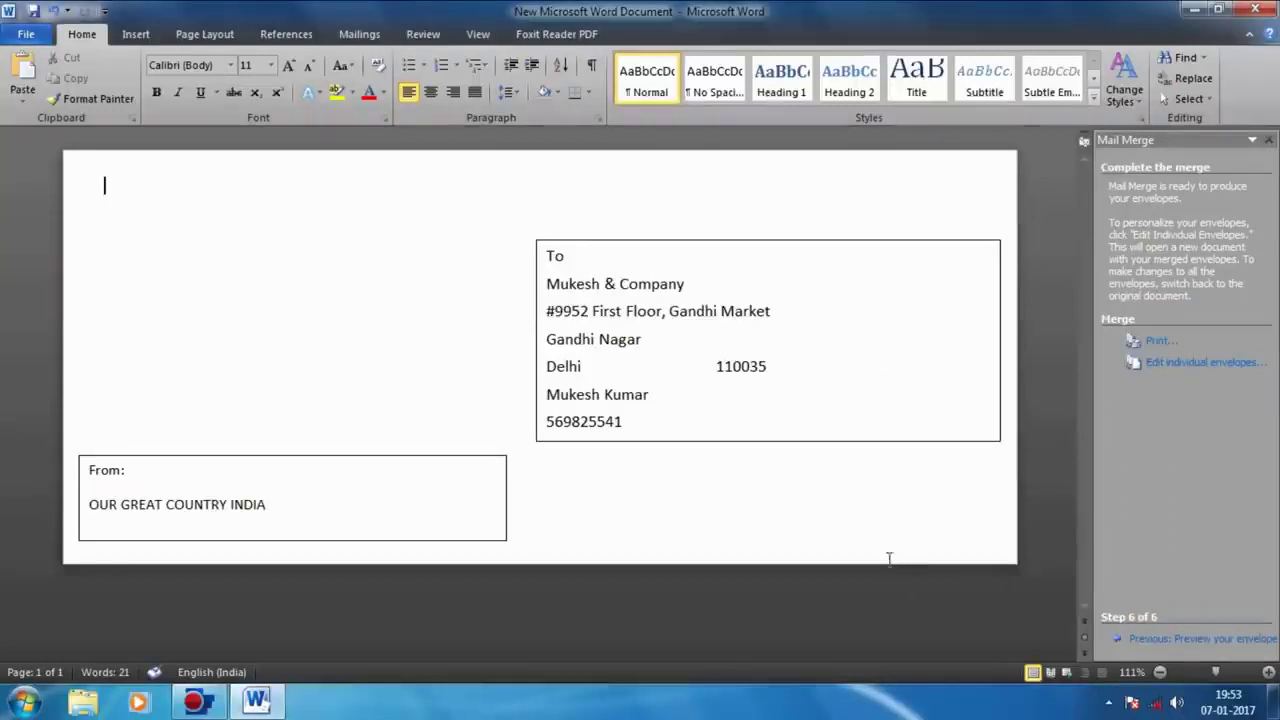
# Step: Preview several recipients' envelopes using the Mailings tab record arrows
pyautogui.click(340, 37)
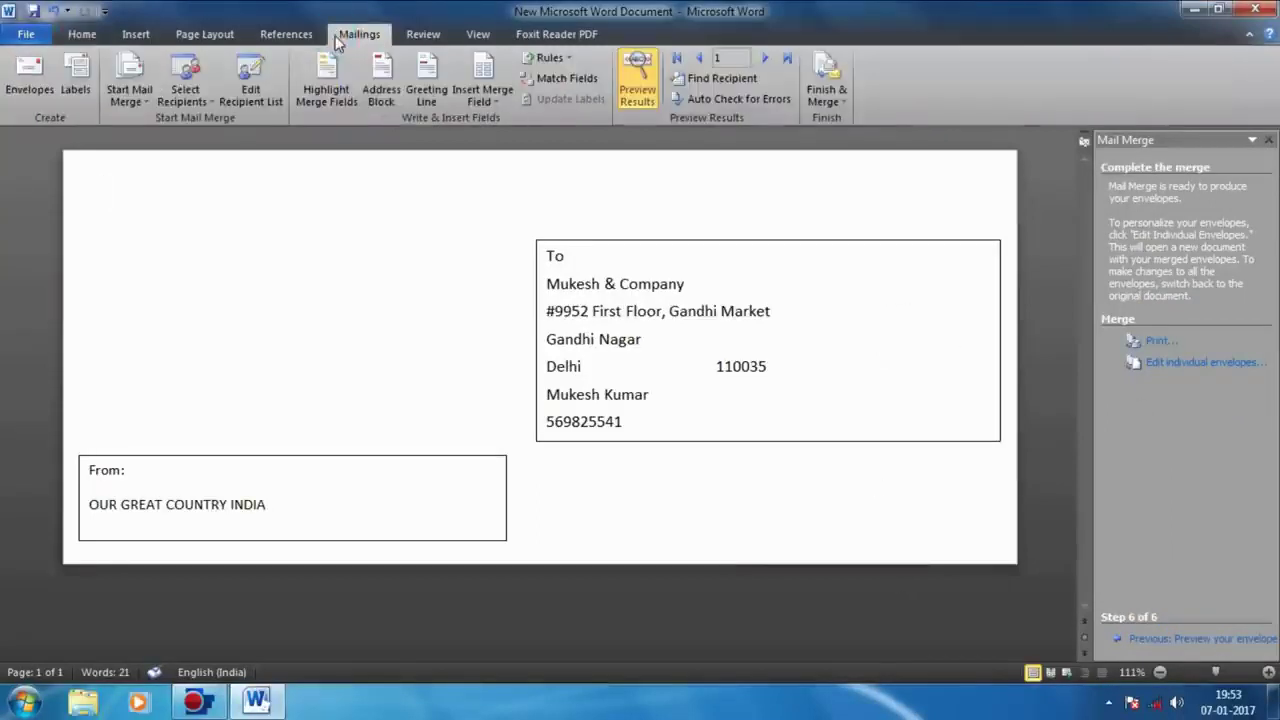
pyautogui.click(788, 60)
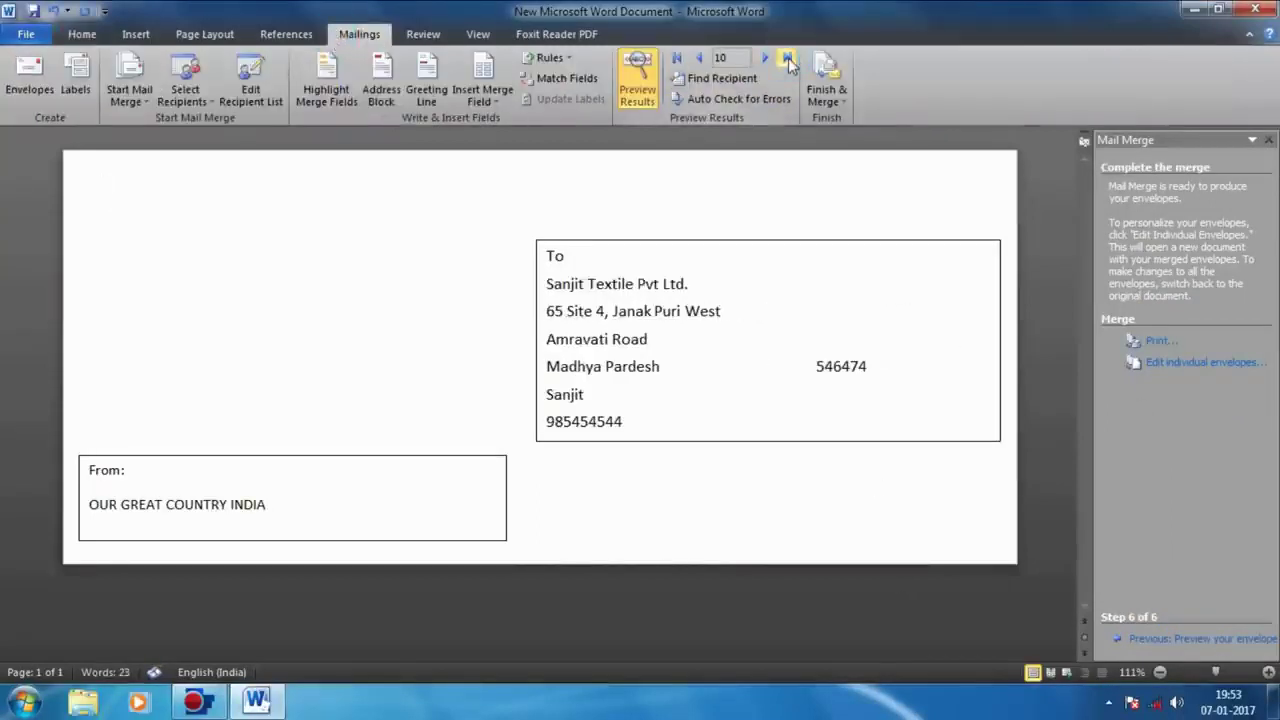
pyautogui.click(699, 60)
pyautogui.click(699, 60)
pyautogui.click(699, 60)
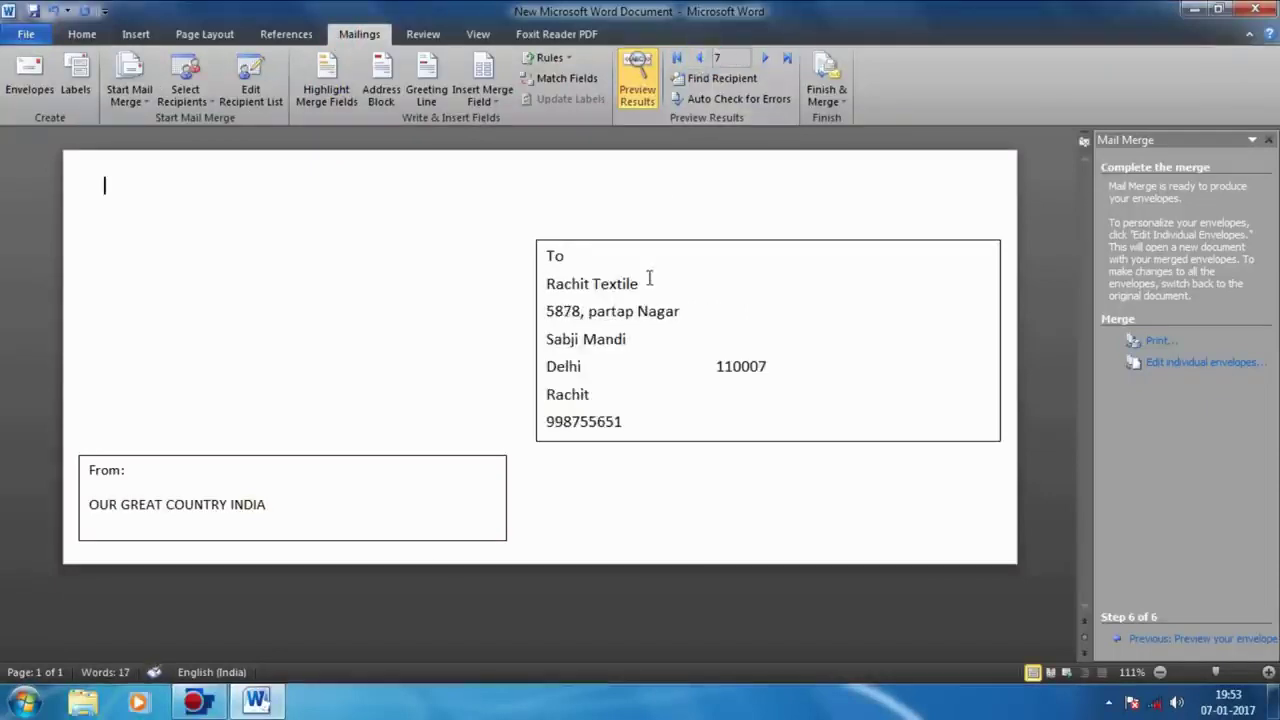
pyautogui.click(766, 58)
pyautogui.click(826, 100)
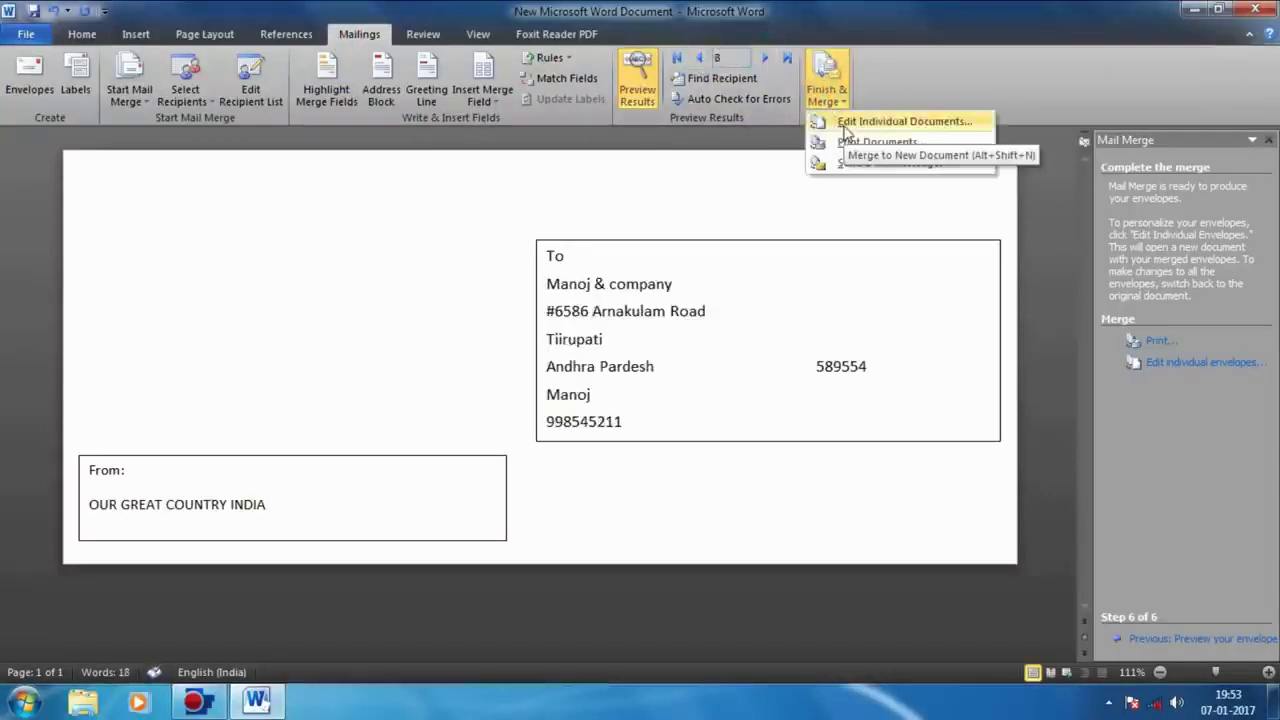
# Step: Print all merged envelopes via Foxit Reader PDF Printer, saving the default-named PDF on the Desktop
pyautogui.click(850, 141)
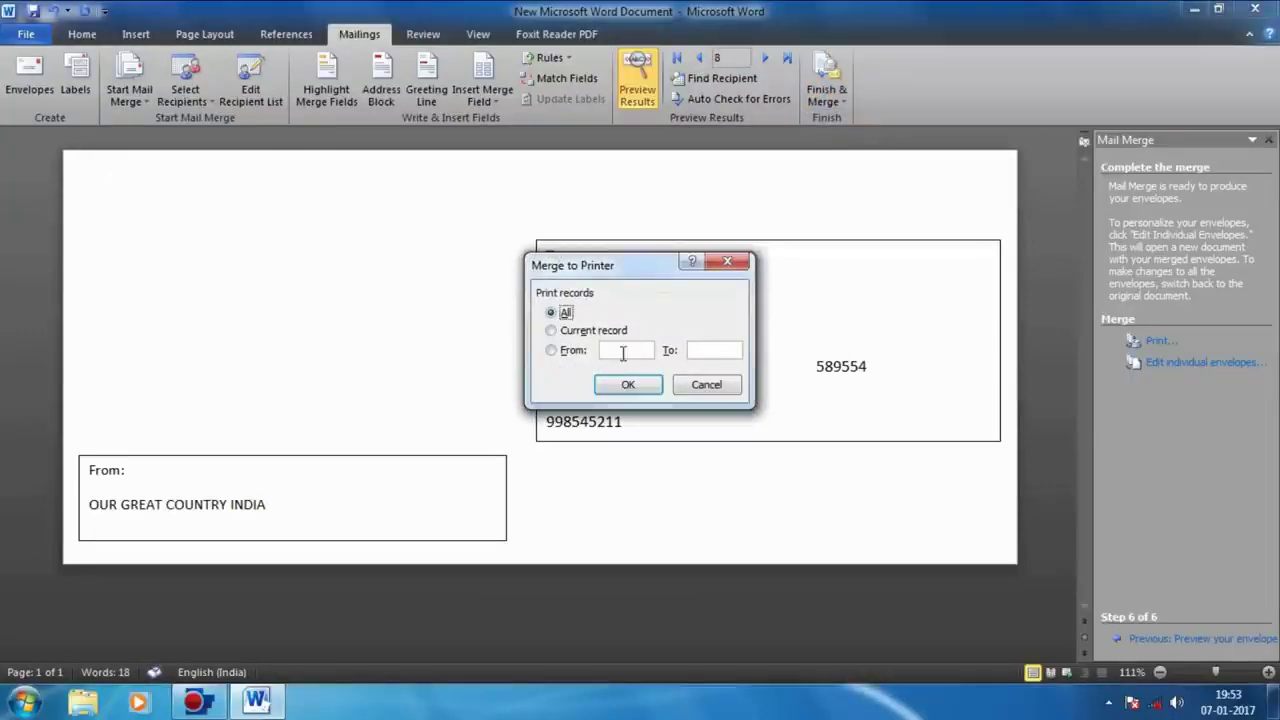
pyautogui.click(628, 385)
pyautogui.click(624, 192)
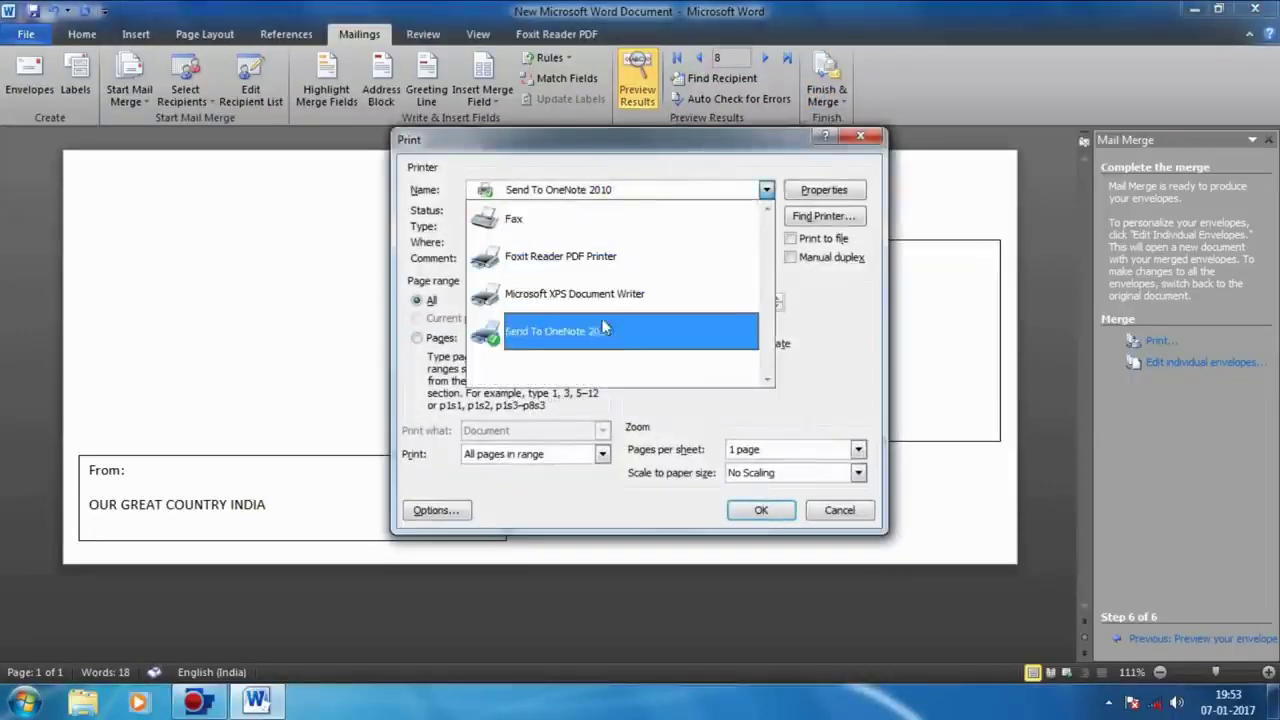
pyautogui.click(713, 274)
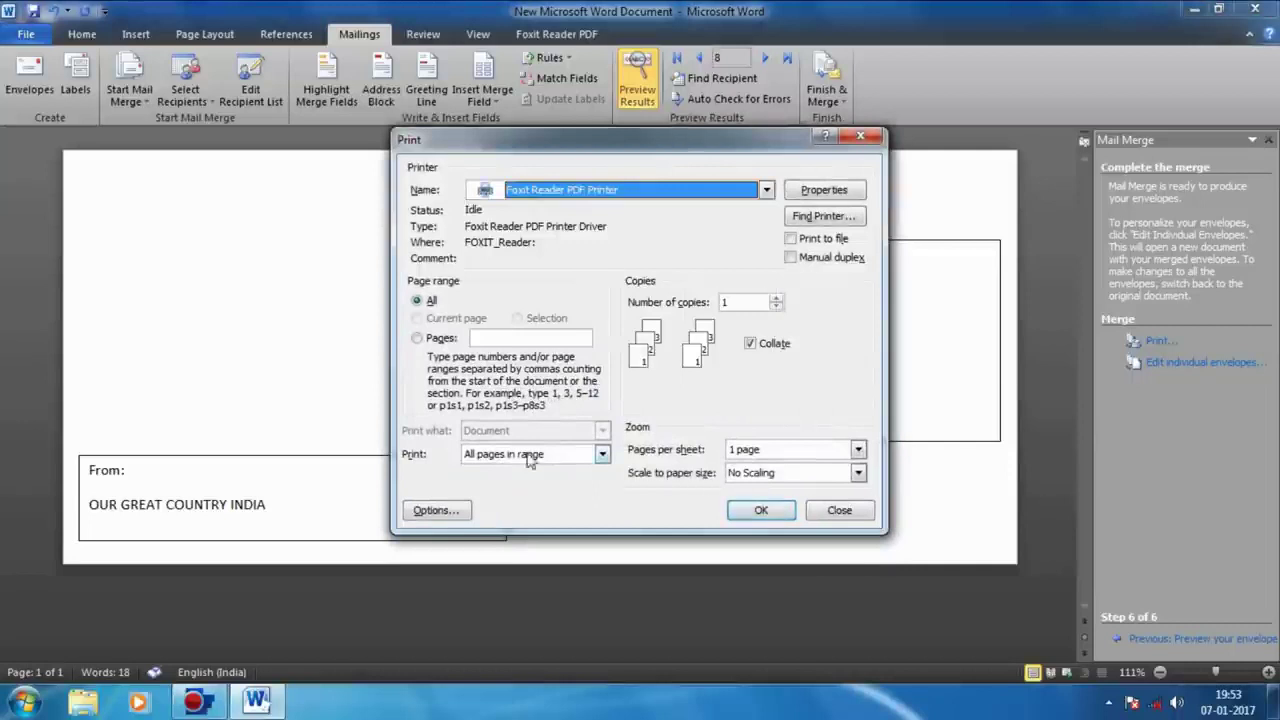
pyautogui.click(761, 511)
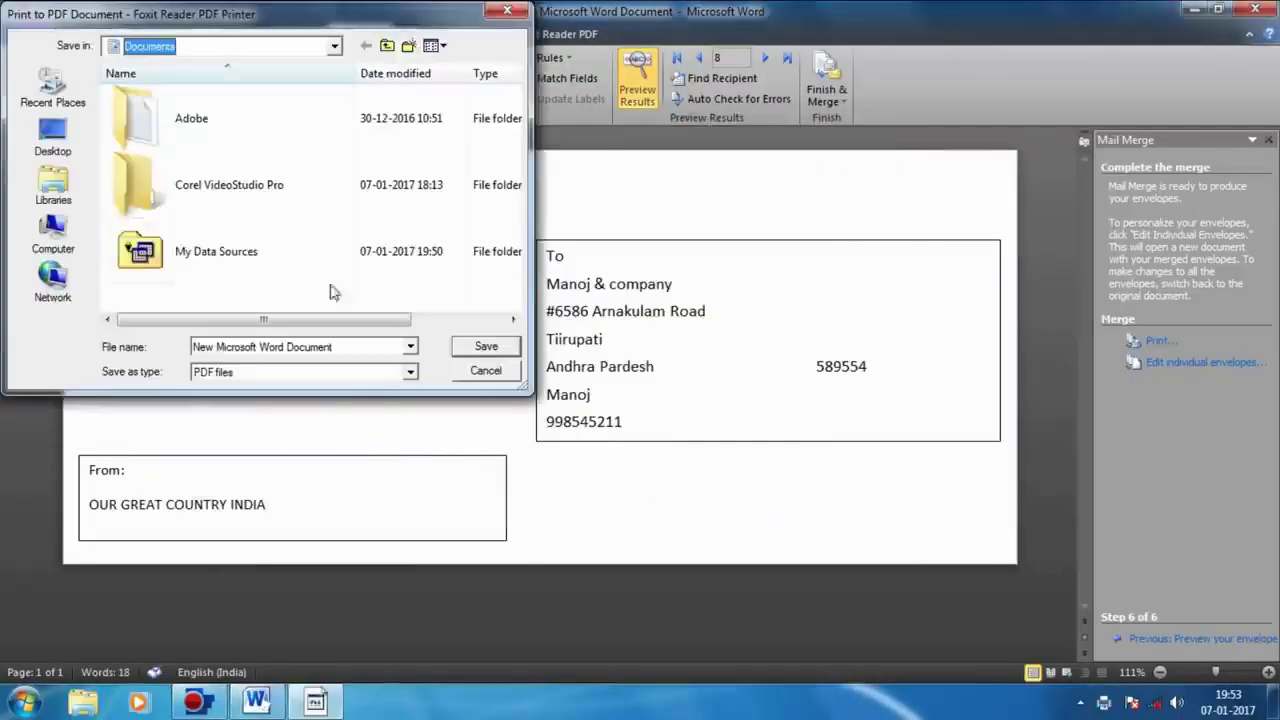
pyautogui.click(53, 138)
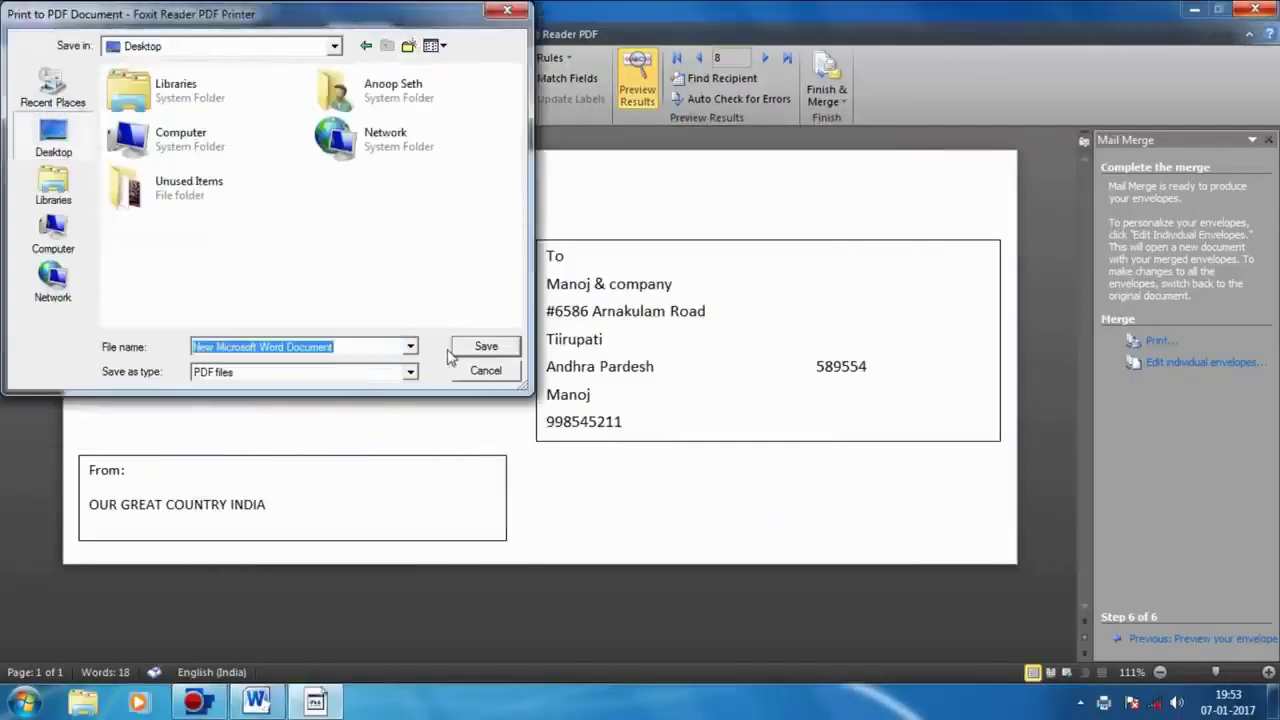
pyautogui.click(486, 347)
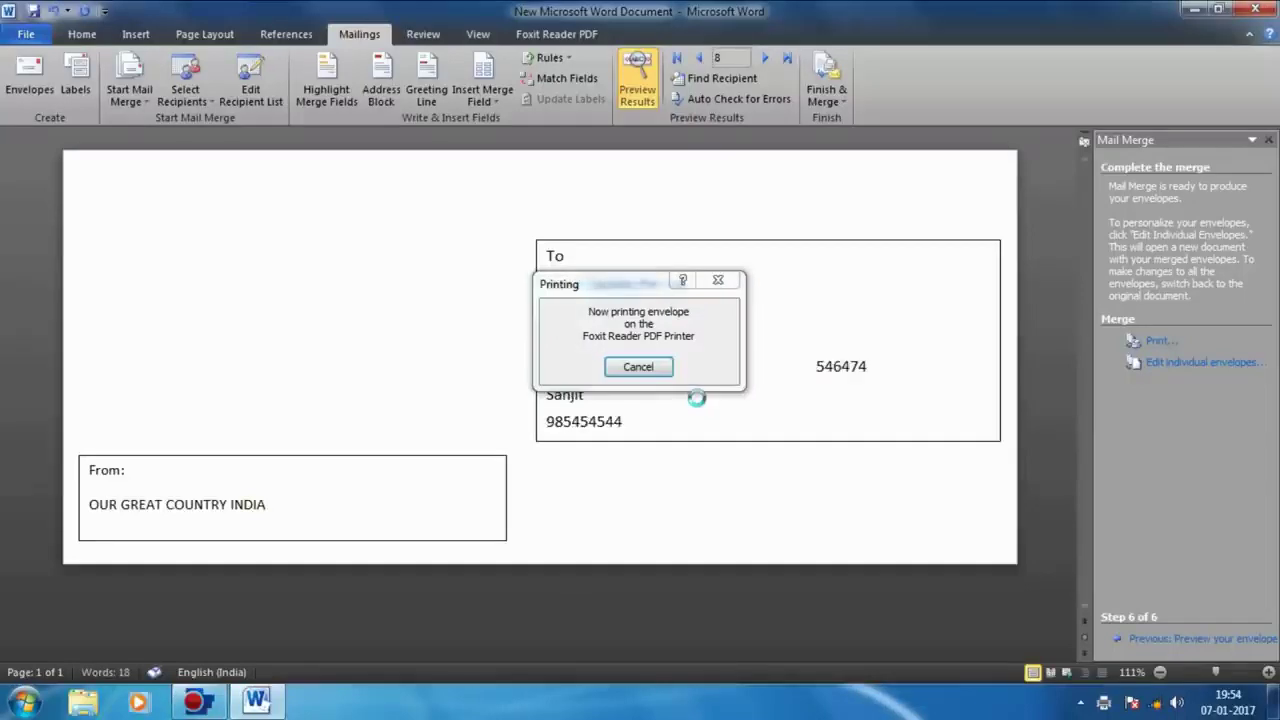
pyautogui.click(1212, 9)
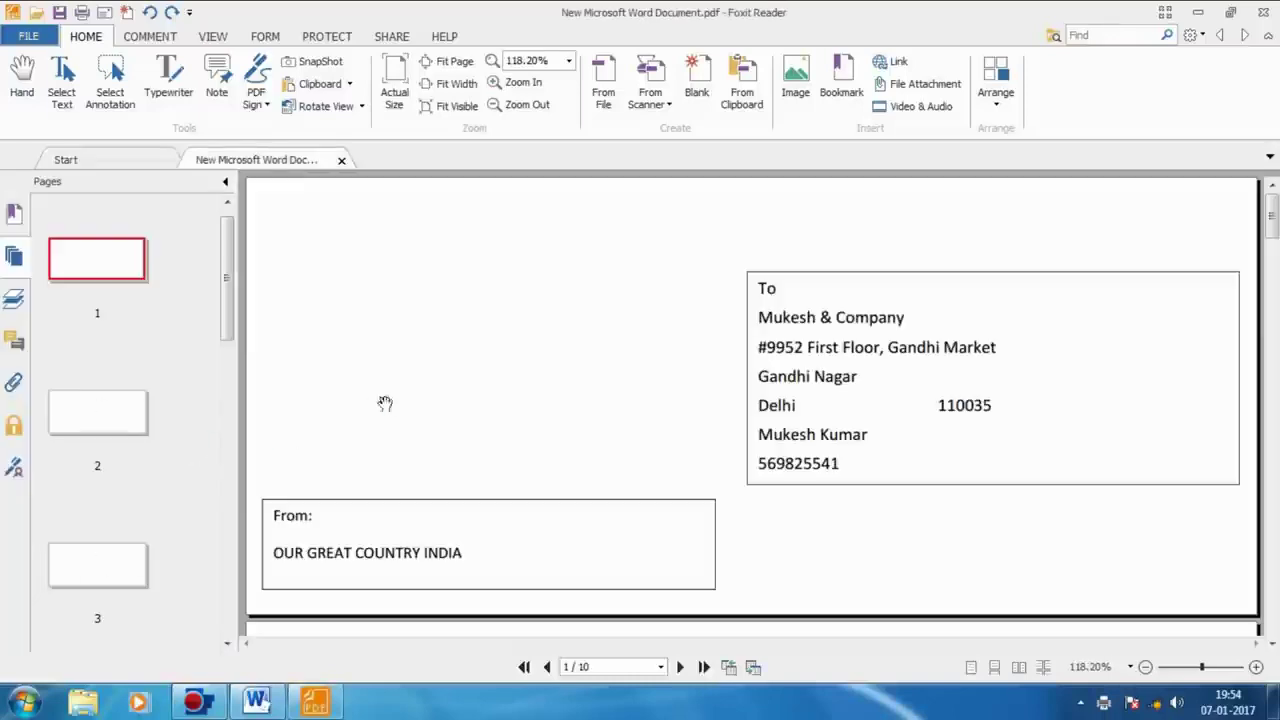
# Step: Hide the page thumbnails, collapse the ribbon, and scroll through the 10 merged envelope pages
pyautogui.scroll(-3, 228, 290)
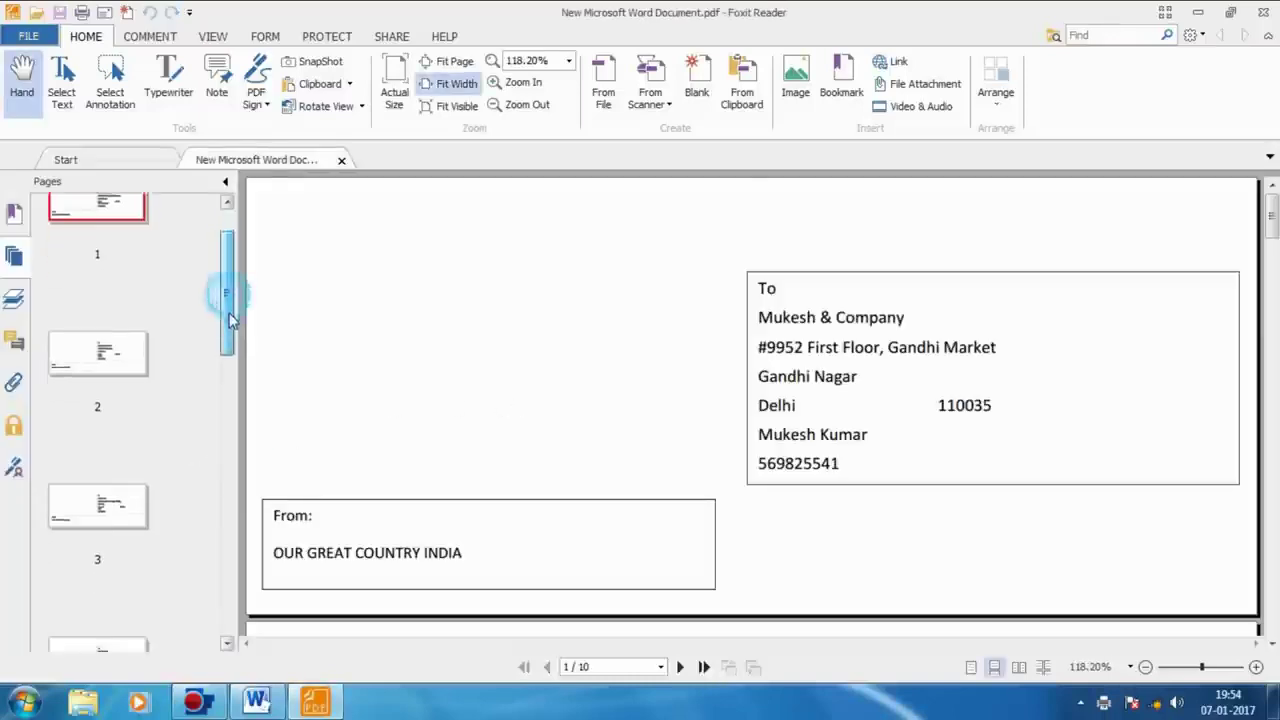
pyautogui.click(212, 36)
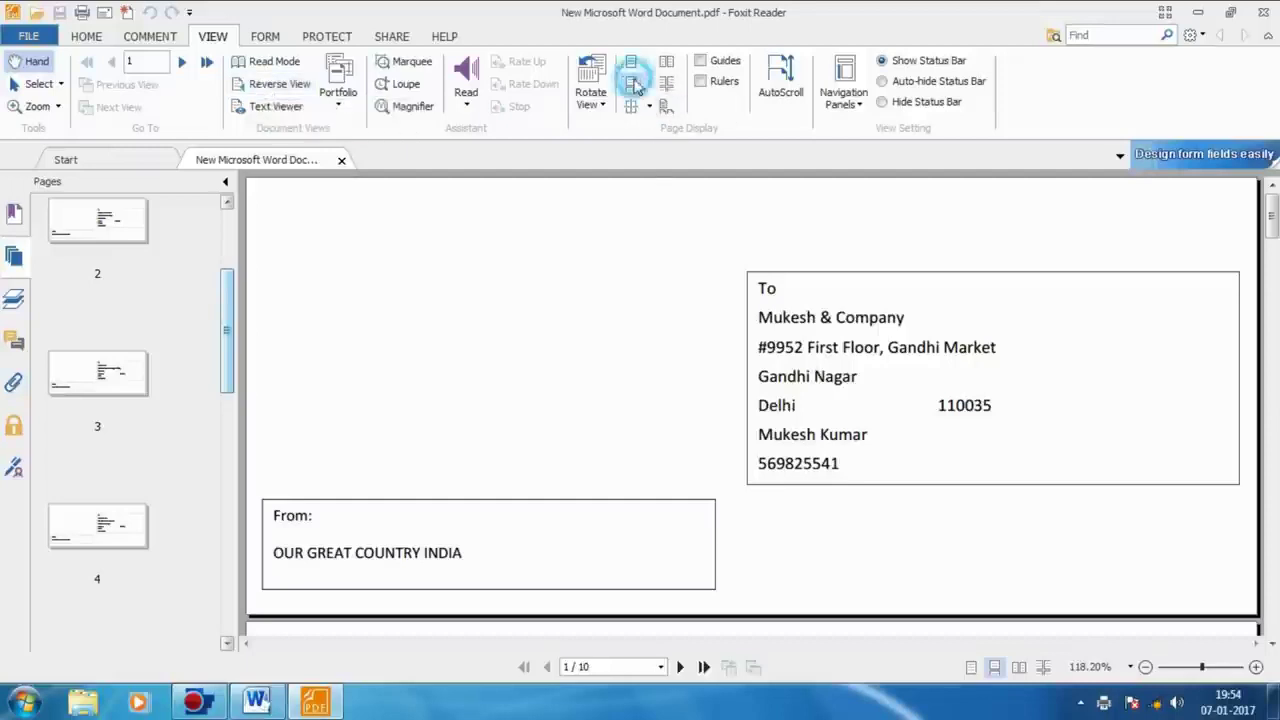
pyautogui.scroll(-3, 676, 283)
pyautogui.scroll(-10, 690, 306)
pyautogui.scroll(-3, 700, 314)
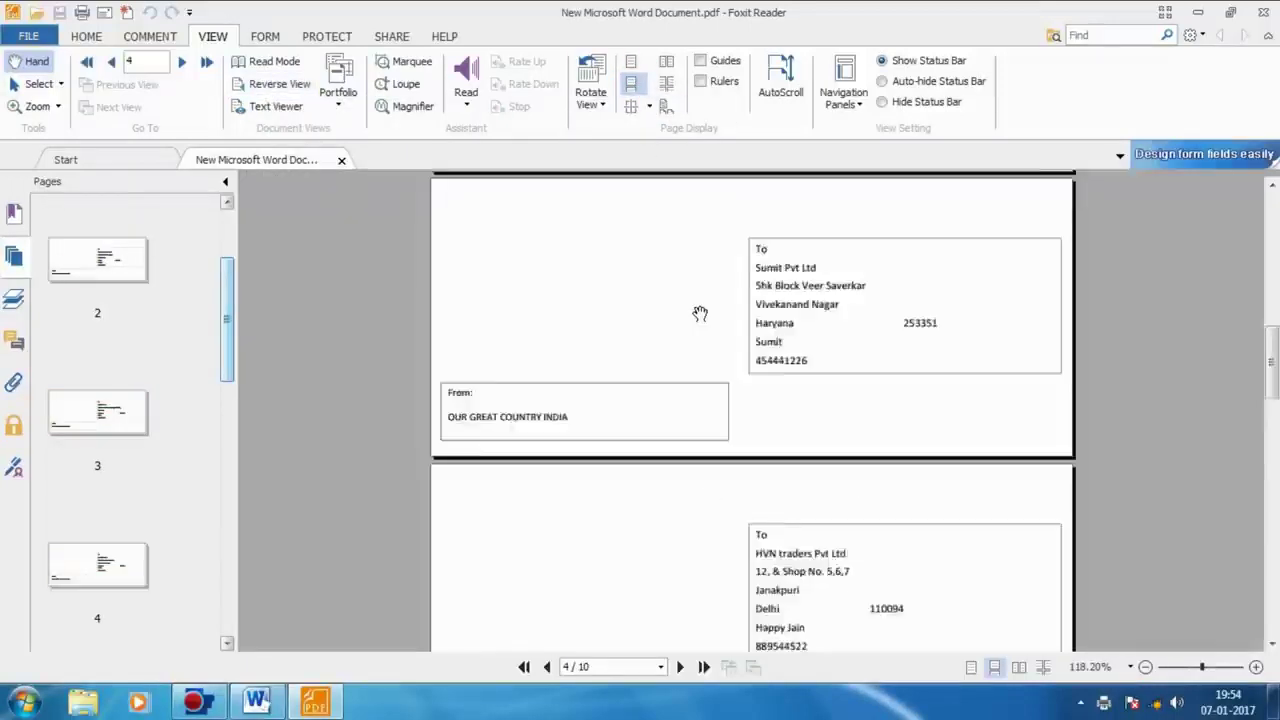
pyautogui.scroll(2, 701, 315)
pyautogui.click(225, 181)
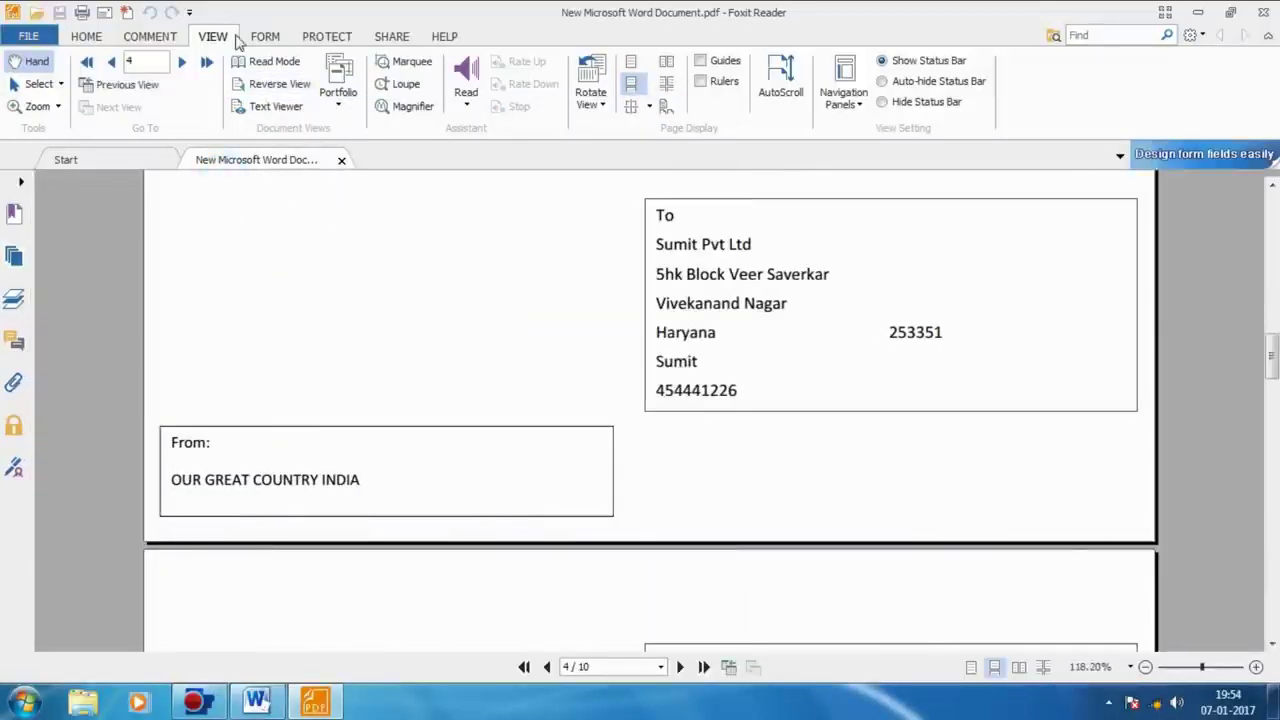
pyautogui.doubleClick(216, 36)
pyautogui.scroll(6, 768, 351)
pyautogui.scroll(-4, 803, 380)
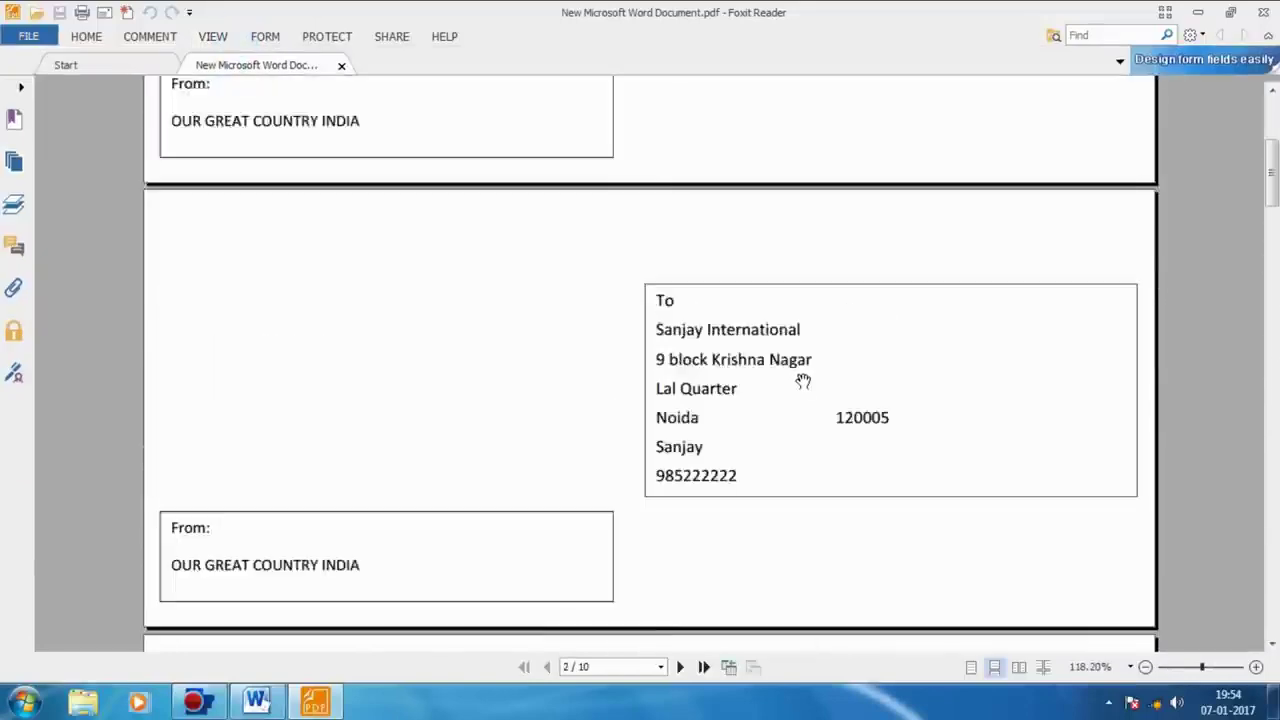
pyautogui.scroll(-10, 802, 386)
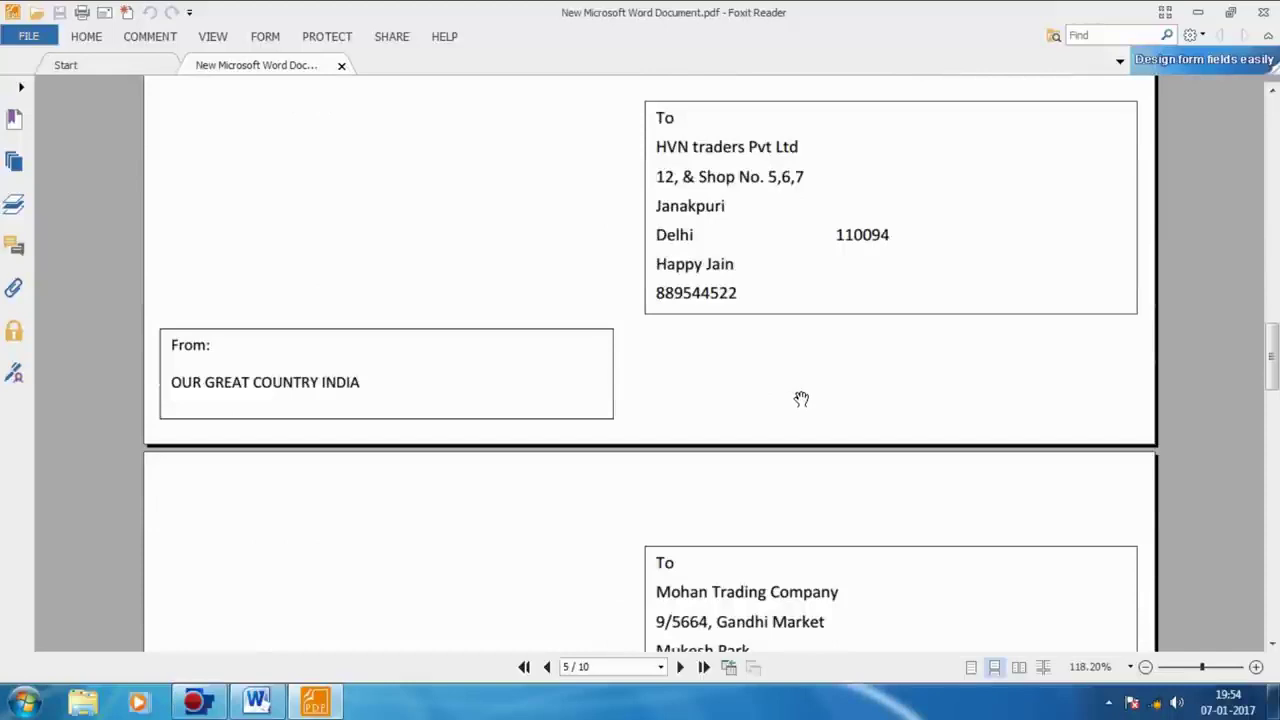
pyautogui.scroll(-10, 805, 400)
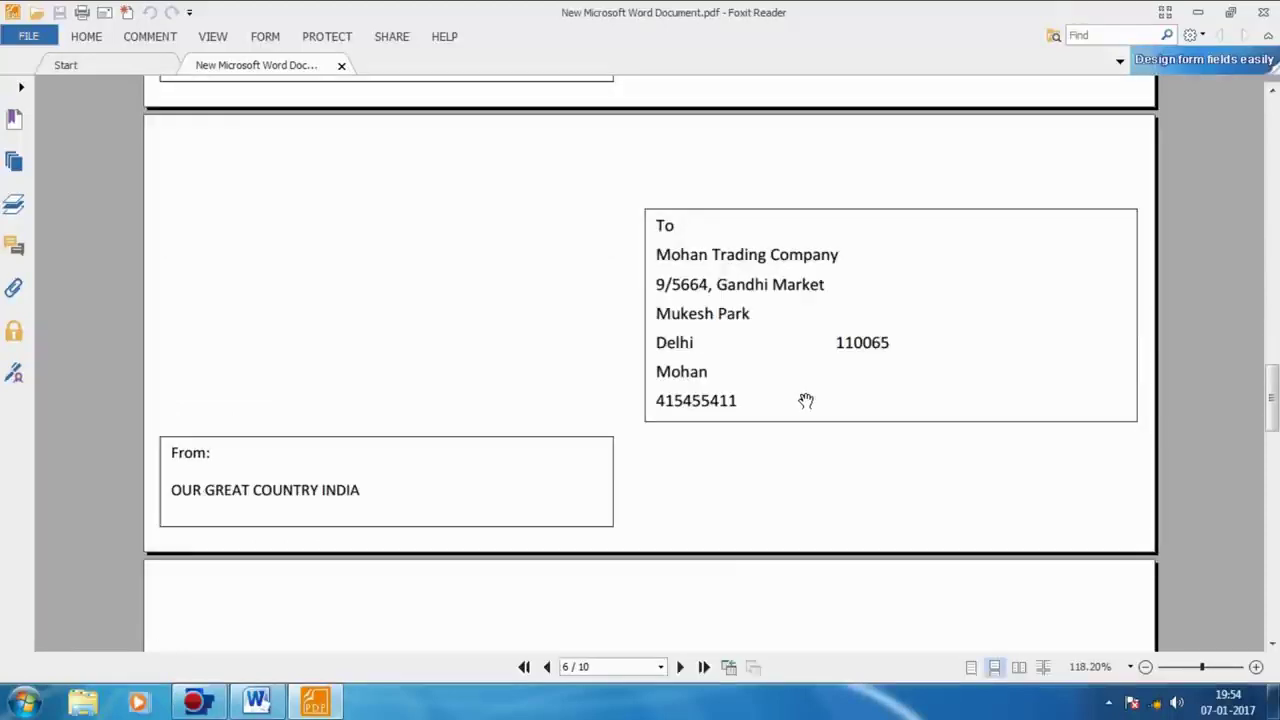
pyautogui.scroll(-3, 810, 395)
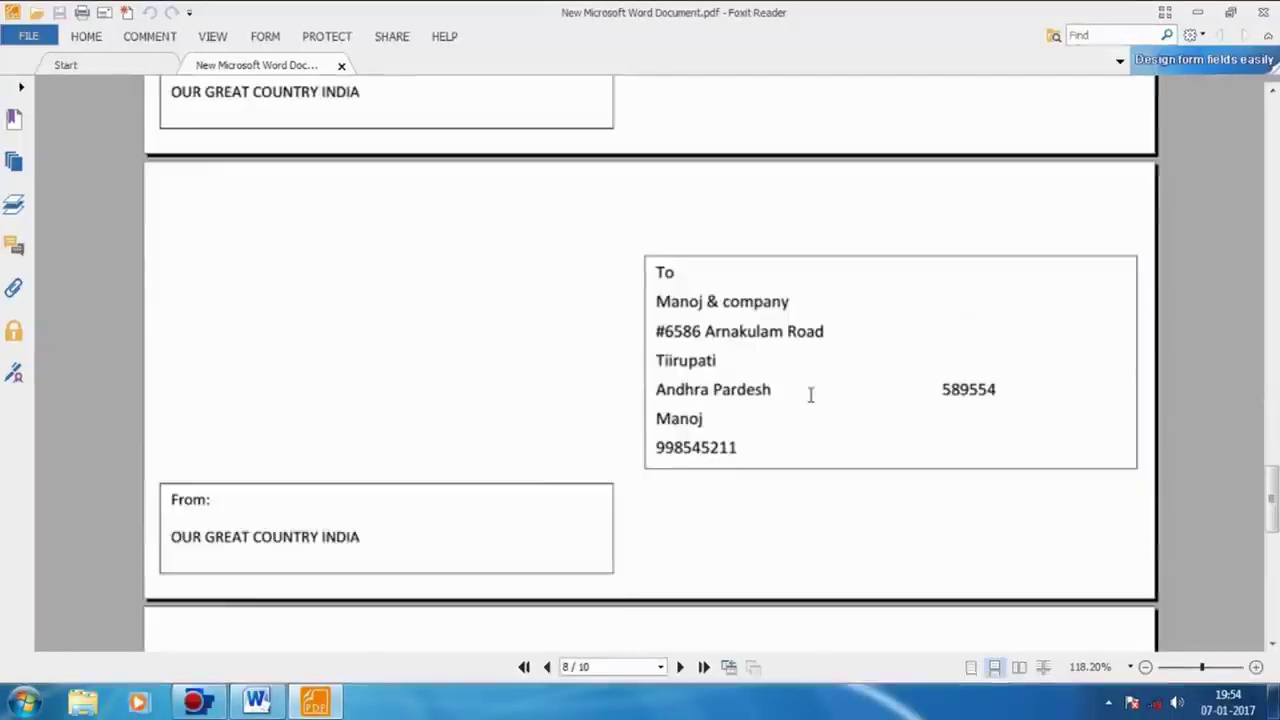